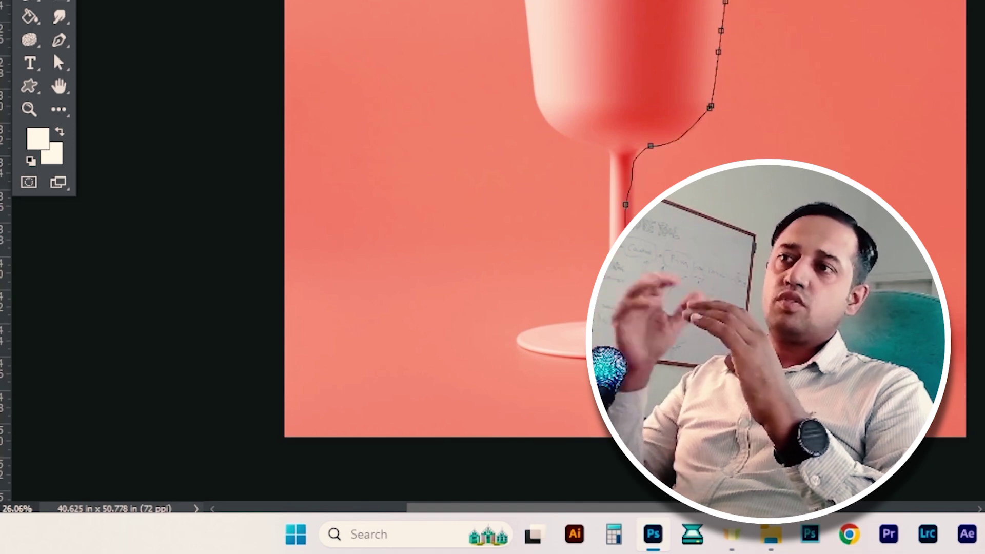
Trace along the base and bowl of the wine glass with the Magnetic Lasso
left_click(519, 337)
left_click(528, 88)
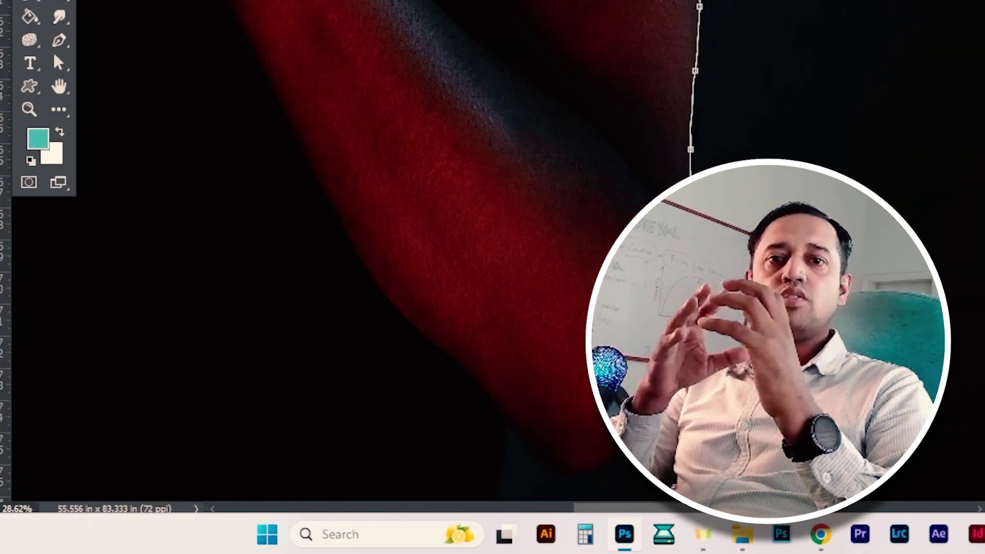
Trace the lower edge of the red-lit arm with the Magnetic Lasso
left_click(510, 418)
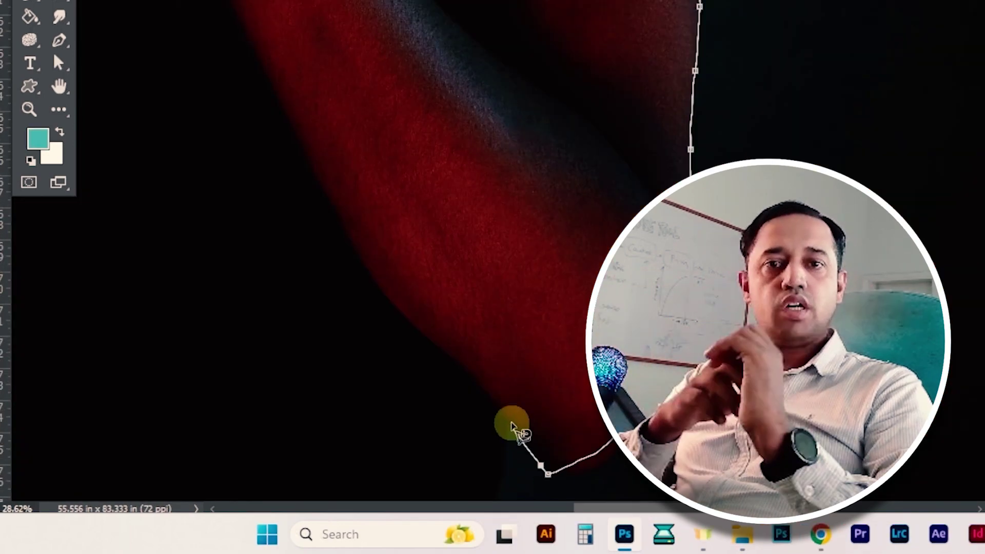
left_click(515, 502)
left_click(279, 352)
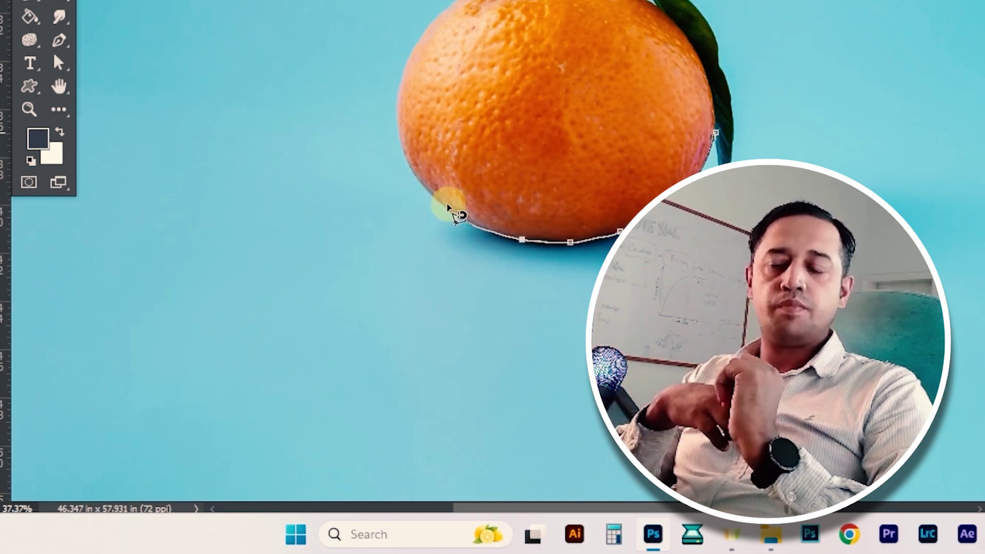
Trace the edge of the orange and up along its stem with the Magnetic Lasso
left_click(438, 201)
left_click(401, 130)
left_click(413, 53)
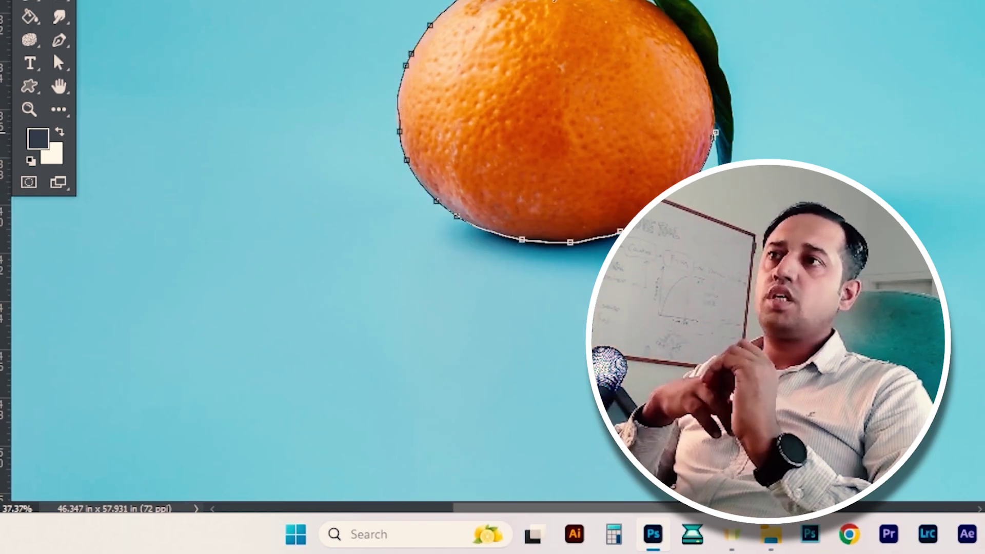
scroll(456, 213, "up", 4)
left_click(544, 139)
left_click(495, 39)
left_click(489, 9)
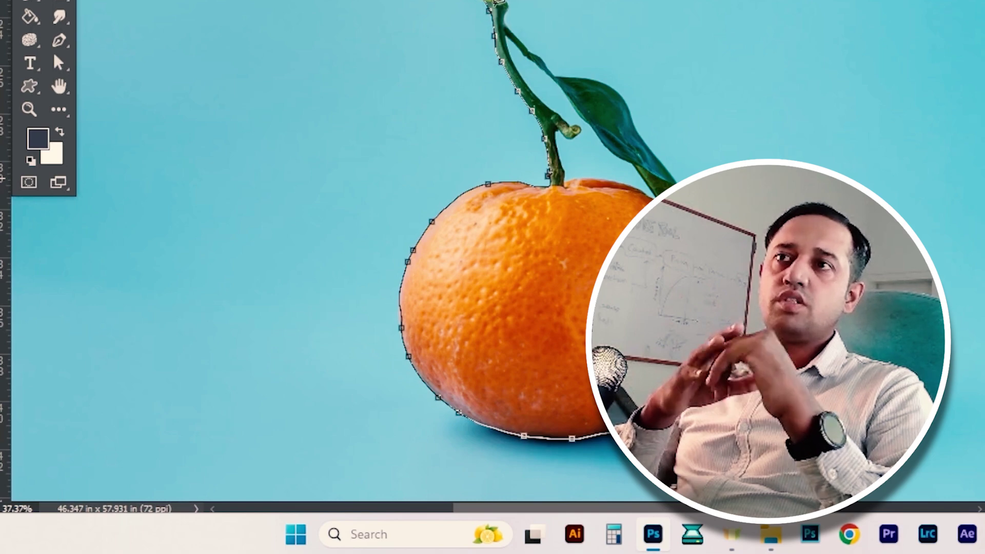
scroll(682, 190, "up", 5)
scroll(725, 152, "down", 2)
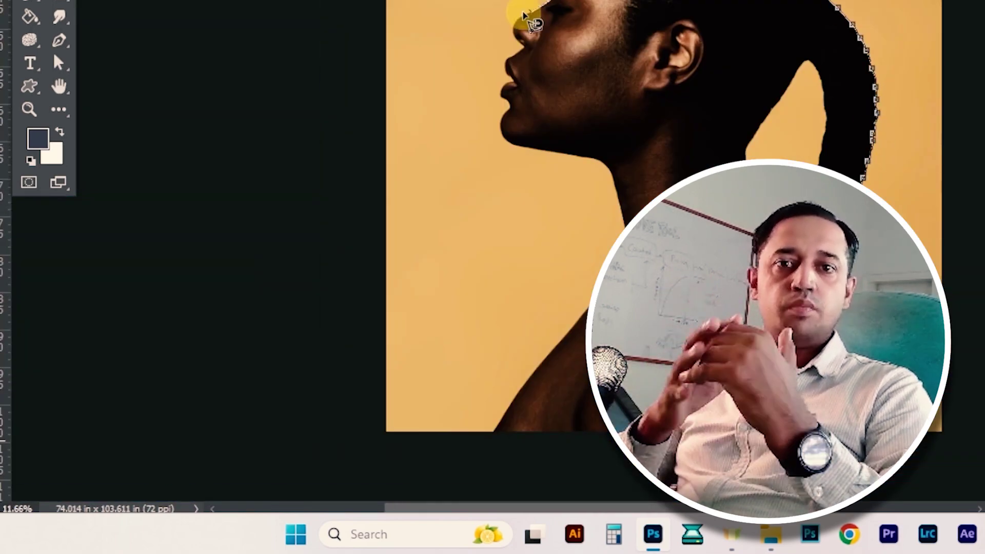
Trace the woman's profile, neck and shoulder down to the image's lower edge with the Magnetic Lasso
mouse_move(529, 23)
left_mouse_down()
mouse_move(507, 77)
mouse_move(504, 128)
mouse_move(656, 206)
left_mouse_up()
scroll(502, 98, "up", 3)
left_click_drag(677, 273, 702, 45)
mouse_move(702, 46)
left_mouse_down()
mouse_move(589, 259)
mouse_move(517, 348)
left_mouse_up()
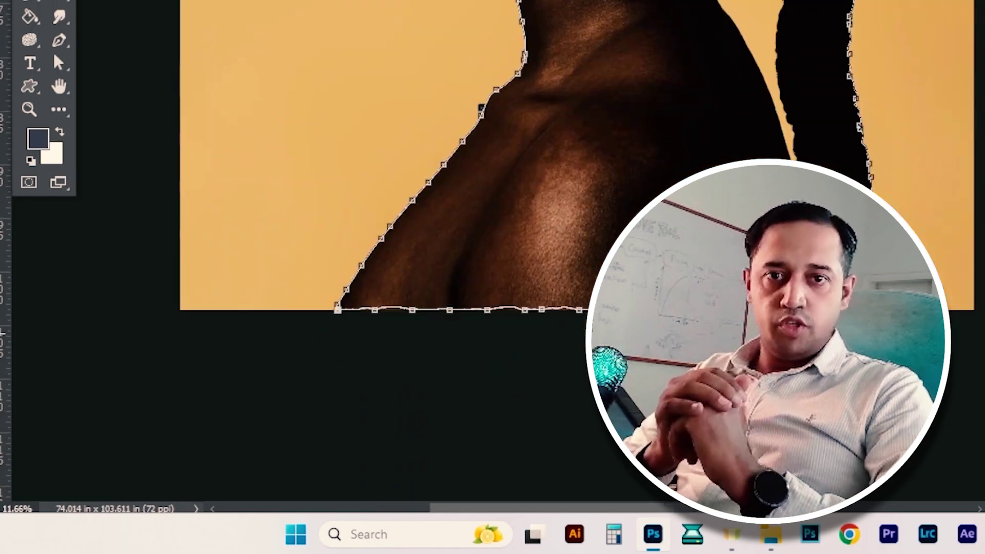
scroll(620, 62, "down", 2)
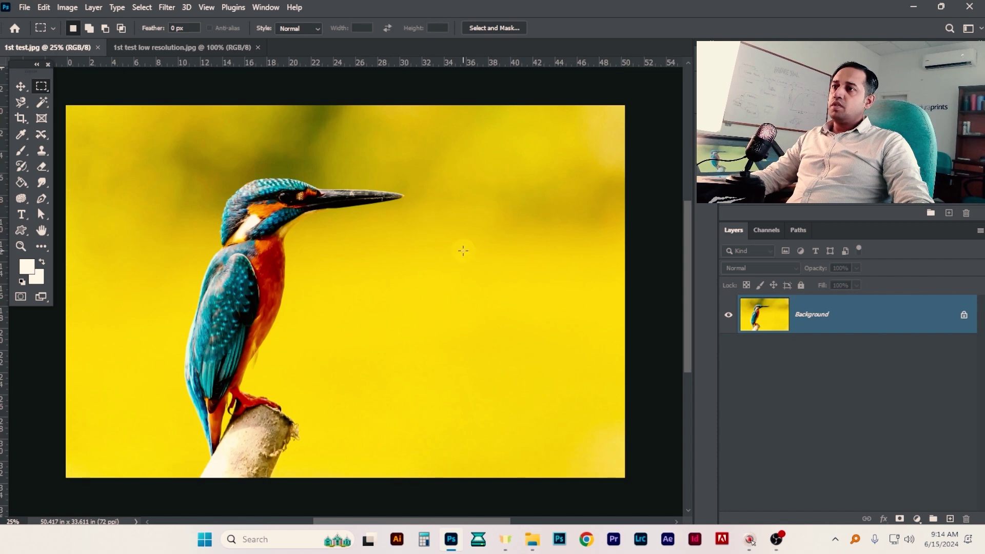
key("ctrl+space")
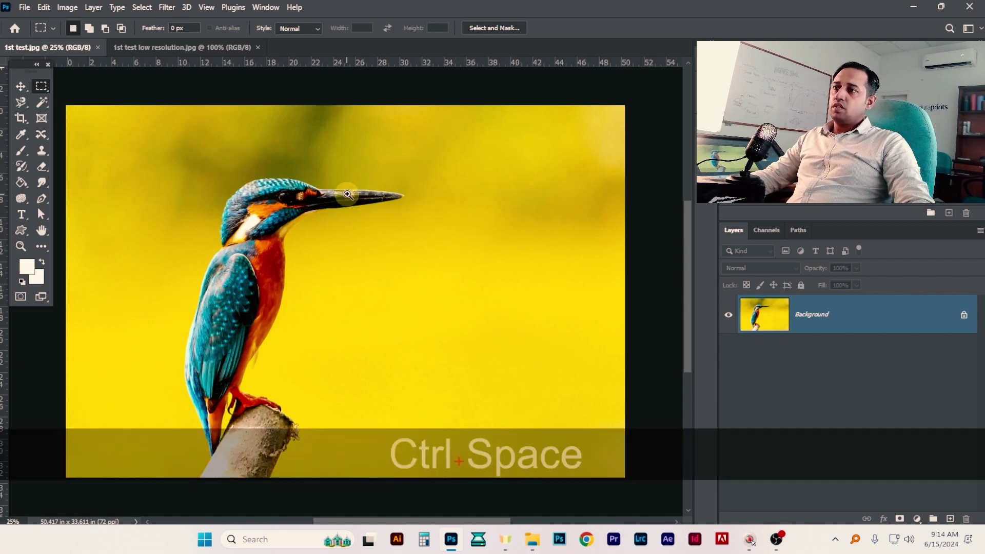
left_click_drag(348, 200, 304, 249)
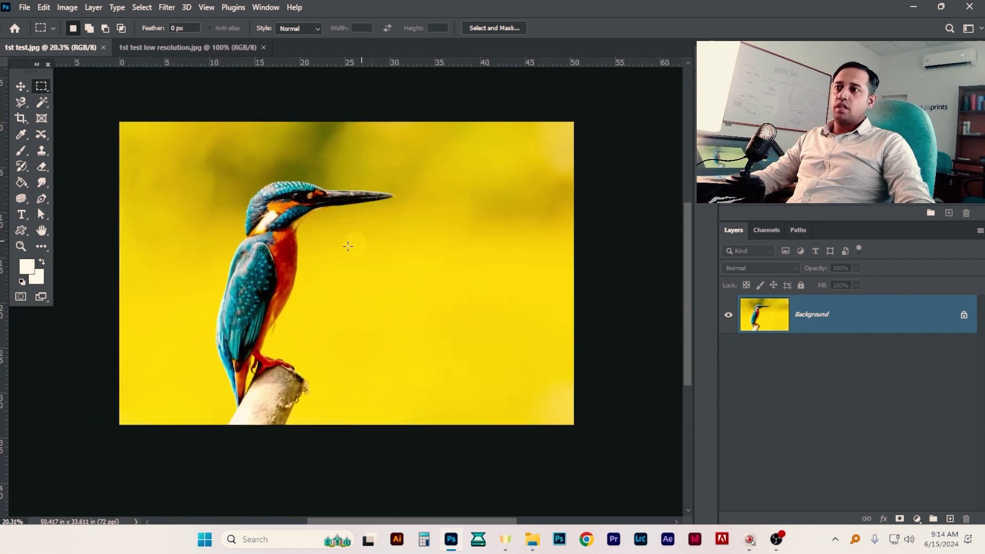
left_click(26, 103)
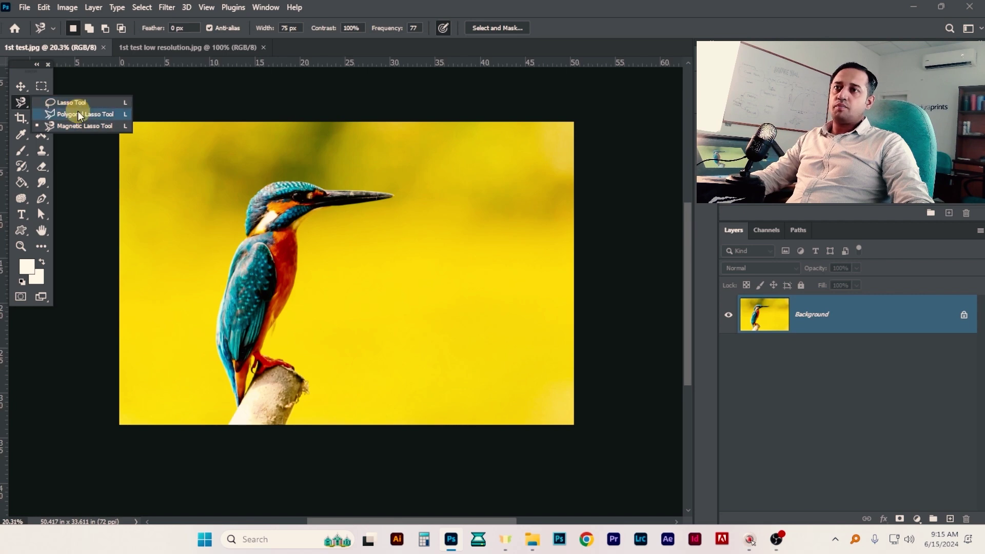
left_click(43, 88)
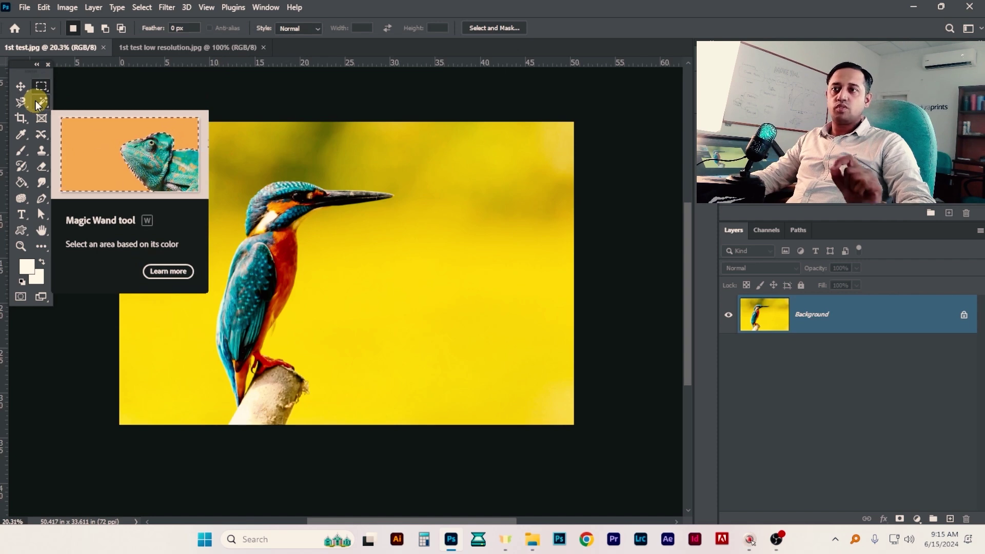
Select the kingfisher's head and beak with the Magnetic Lasso, starting and closing the outline at the beak tip
key("l")
scroll(385, 223, "up", 2)
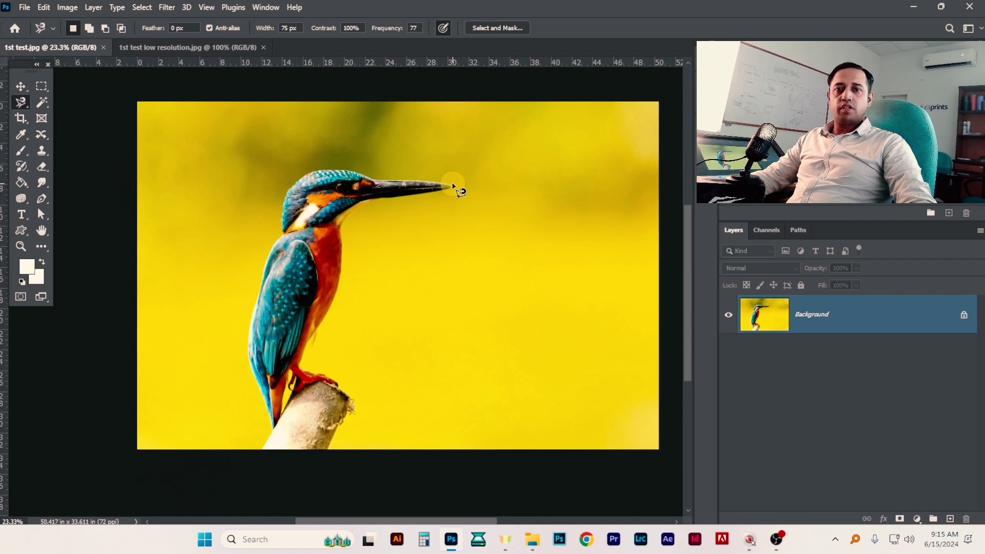
key("ctrl+space")
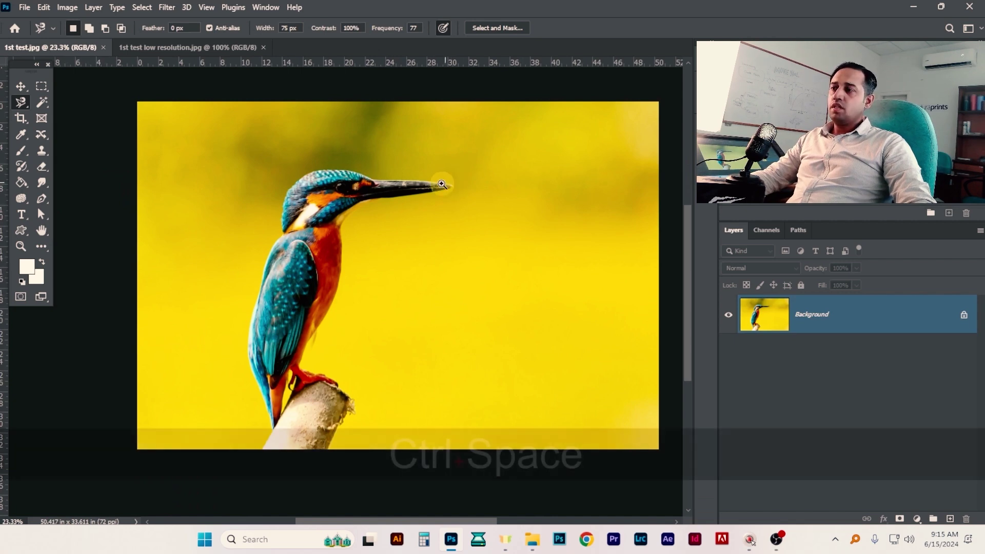
key("ctrl+space")
left_click_drag(422, 175, 526, 148)
left_click_drag(572, 278, 543, 275)
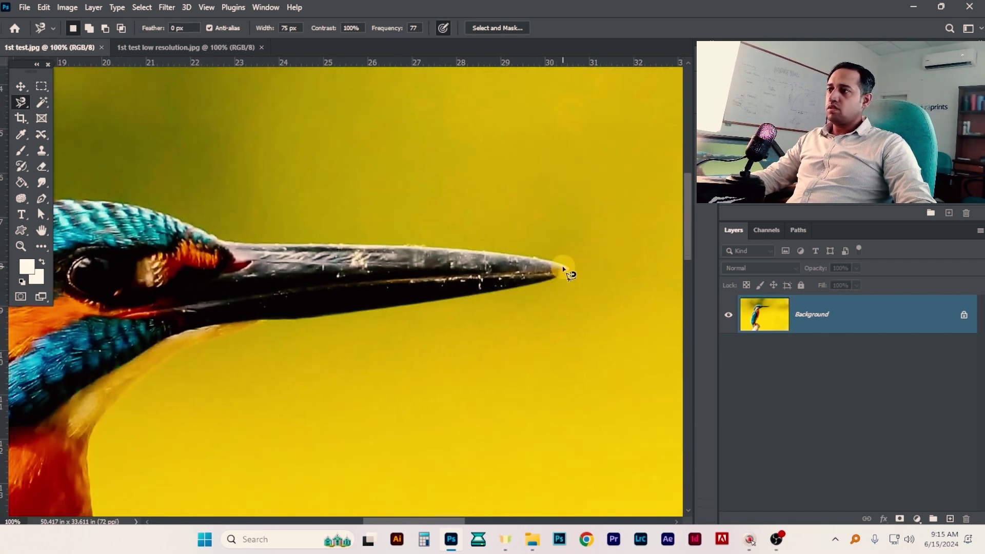
mouse_move(560, 266)
left_mouse_down()
mouse_move(403, 240)
mouse_move(232, 243)
left_mouse_up()
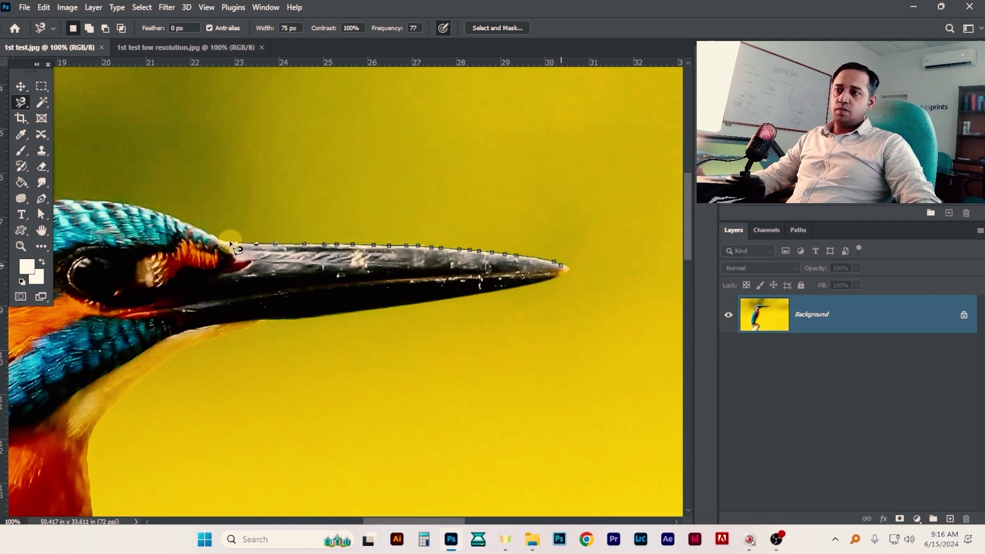
mouse_move(229, 241)
left_mouse_down()
mouse_move(446, 290)
mouse_move(334, 247)
mouse_move(150, 258)
mouse_move(83, 319)
mouse_move(64, 366)
mouse_move(50, 459)
mouse_move(60, 505)
mouse_move(126, 512)
mouse_move(236, 465)
mouse_move(370, 440)
mouse_move(418, 390)
mouse_move(563, 369)
mouse_move(567, 356)
mouse_move(330, 363)
mouse_move(449, 356)
left_mouse_up()
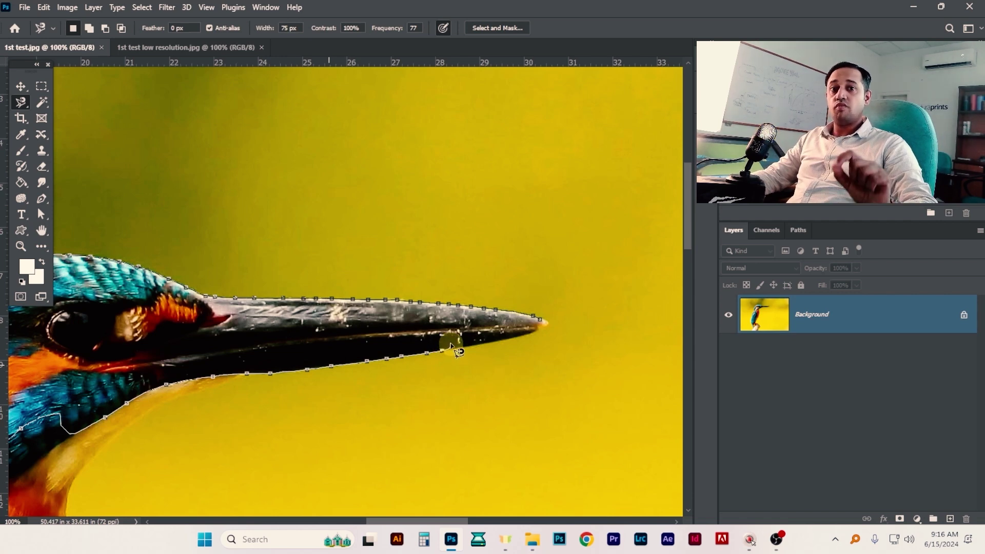
left_click_drag(448, 344, 542, 331)
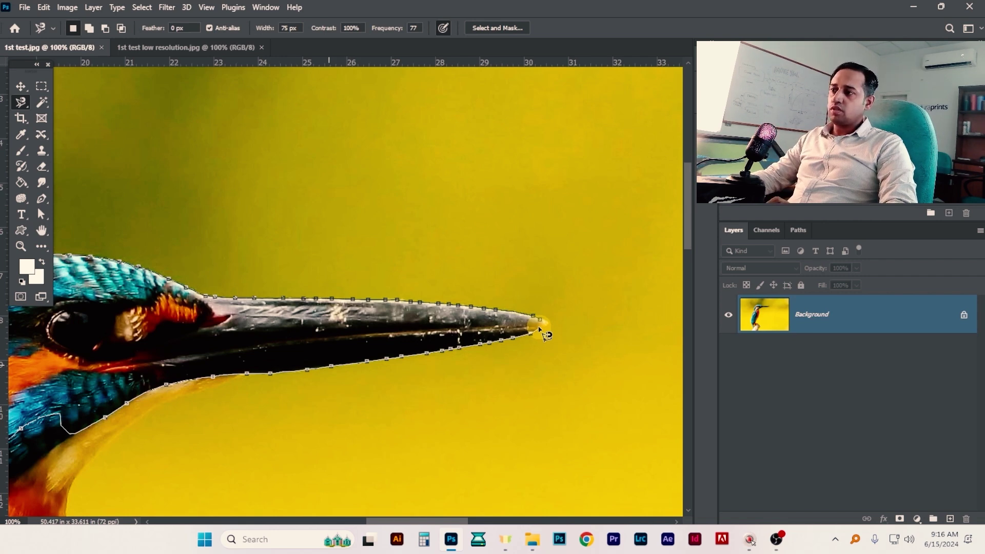
left_click(540, 329)
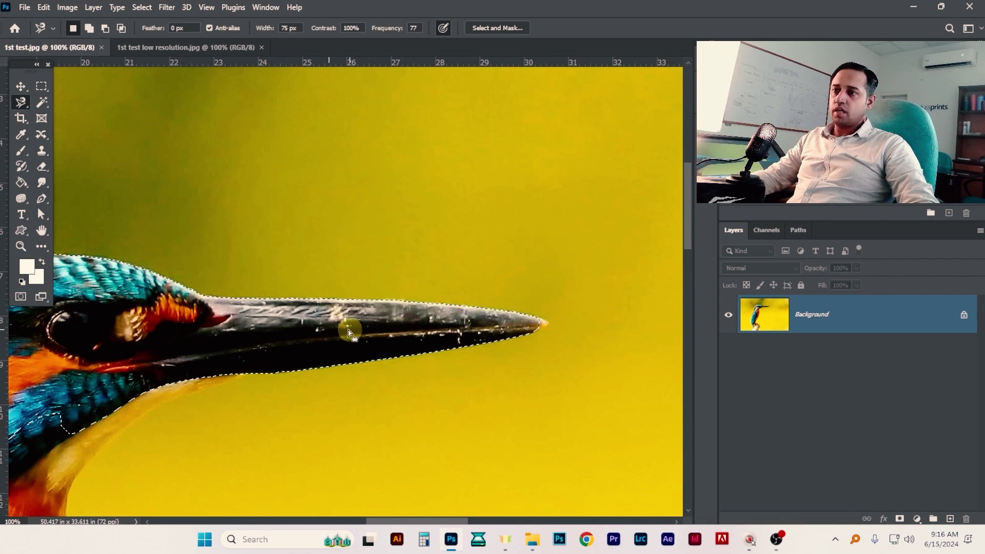
left_click_drag(315, 328, 485, 307)
scroll(485, 307, "down", 5)
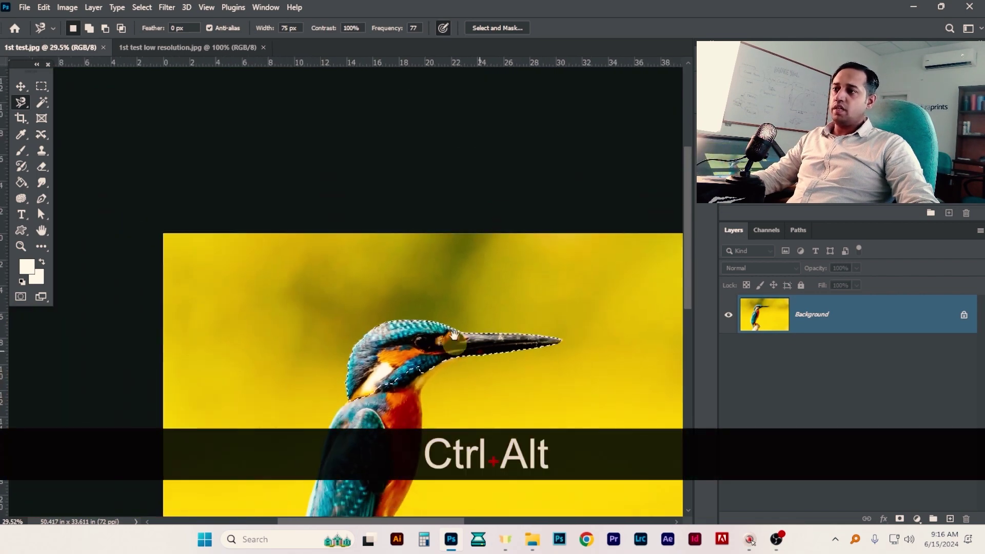
scroll(411, 250, "up", 5)
scroll(410, 250, "up", 1)
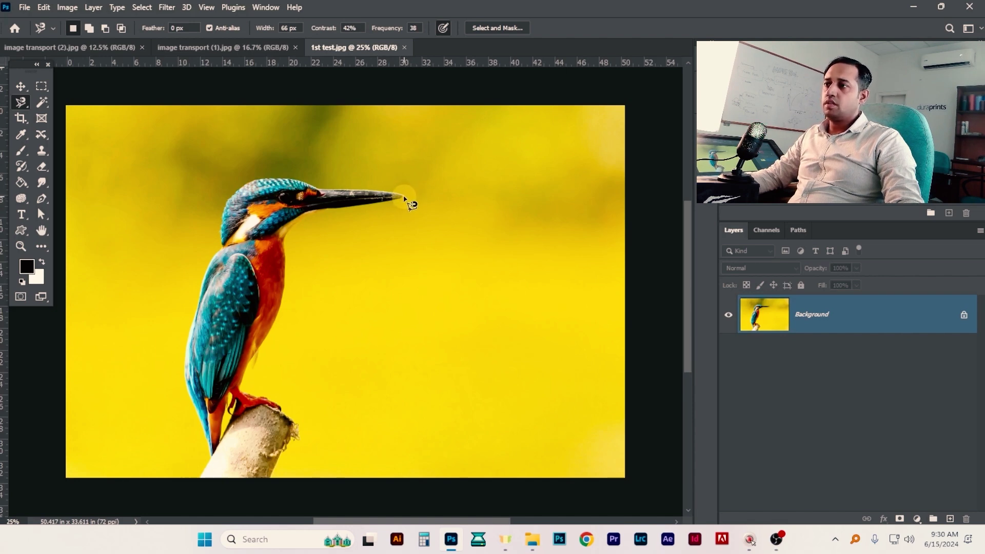
Trace around the whole kingfisher and its perch with the Magnetic Lasso, closing the selection at the beak tip
left_click(404, 197)
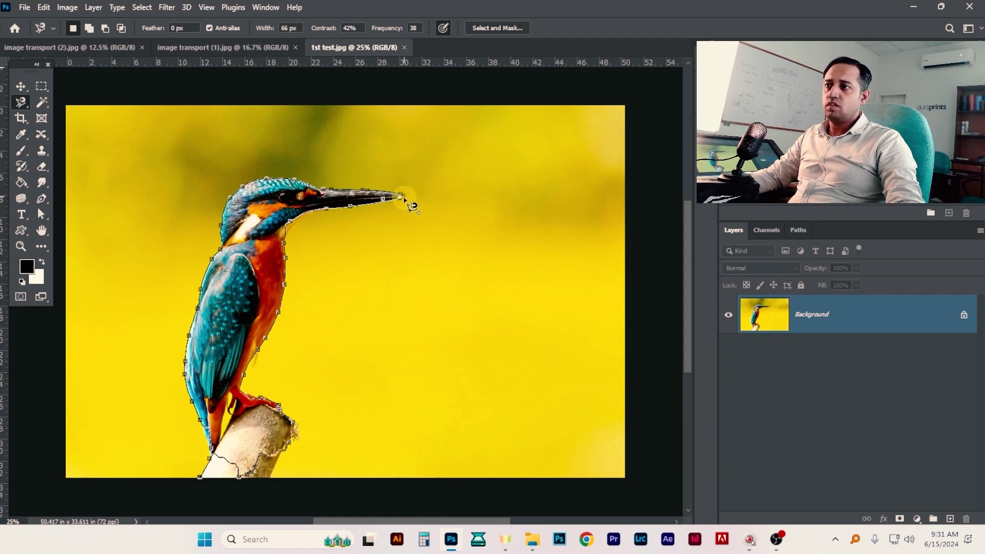
left_click(404, 199)
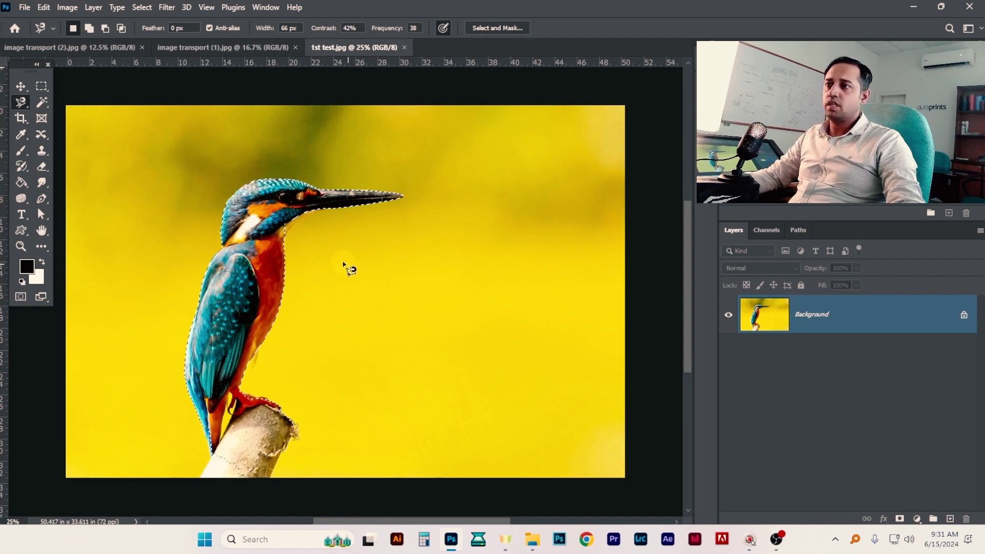
Add the missed throat feathers beneath the beak to the selection with the freehand Lasso tool
right_click(29, 100)
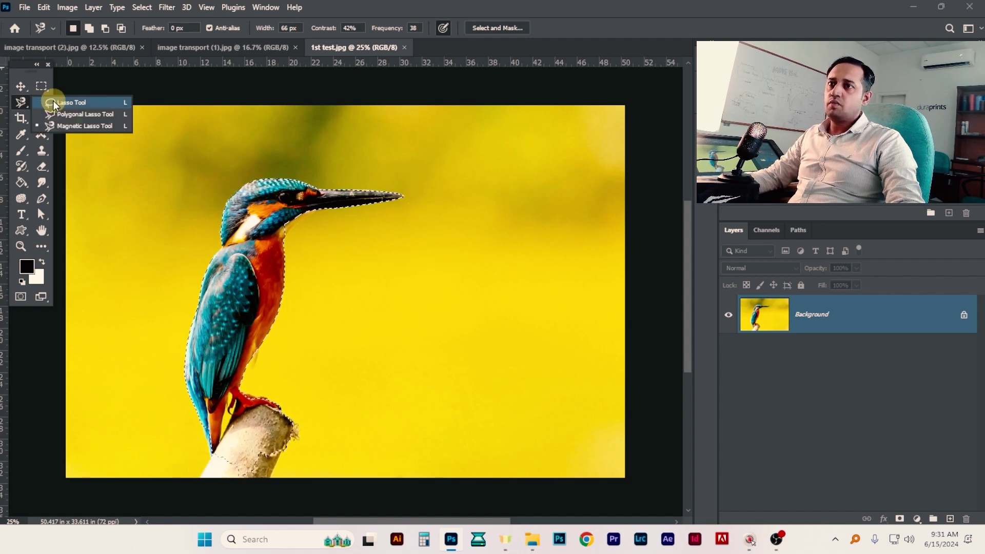
left_click(53, 101)
left_click_drag(308, 216, 338, 204)
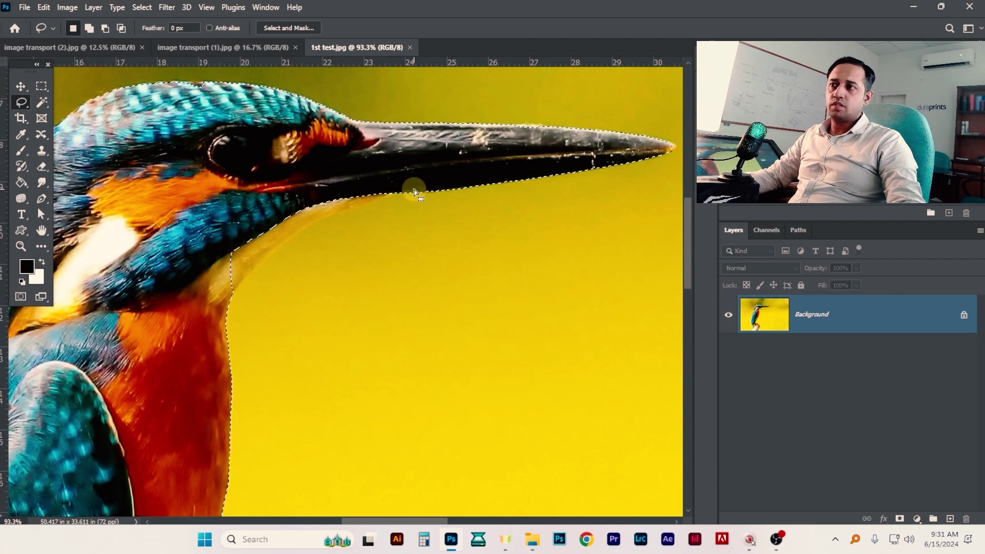
key("shift")
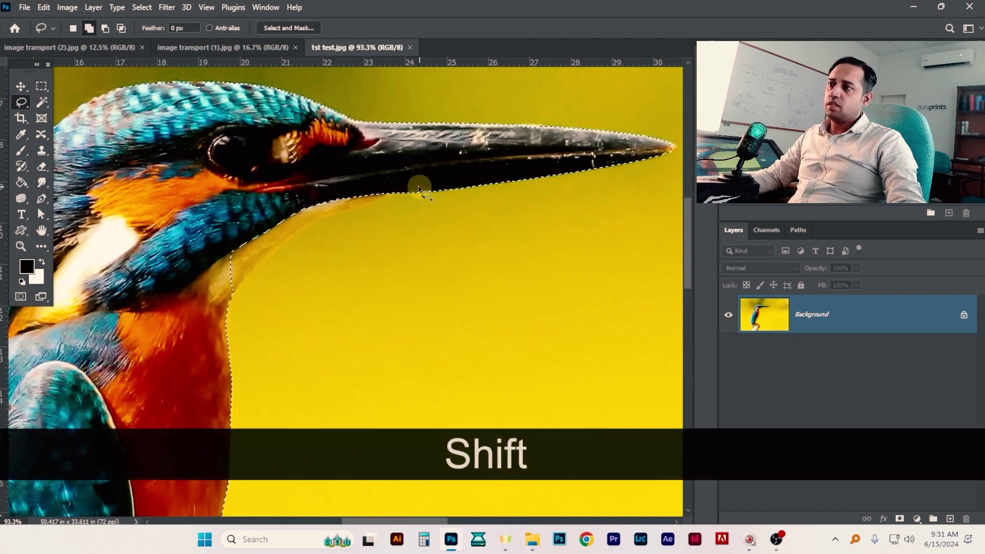
mouse_move(418, 190)
left_mouse_down()
mouse_move(310, 224)
mouse_move(221, 307)
mouse_move(251, 219)
left_mouse_up()
Add the missing lower part of the branch, down to the image's edge, to the selection with the Lasso
left_click_drag(406, 405, 438, 222)
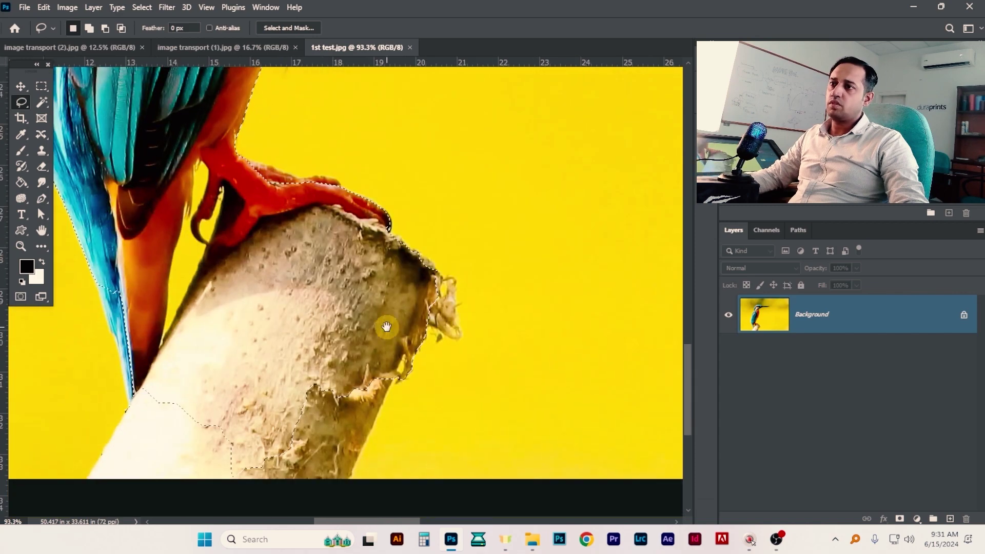
left_click_drag(345, 258, 385, 164)
key("shift")
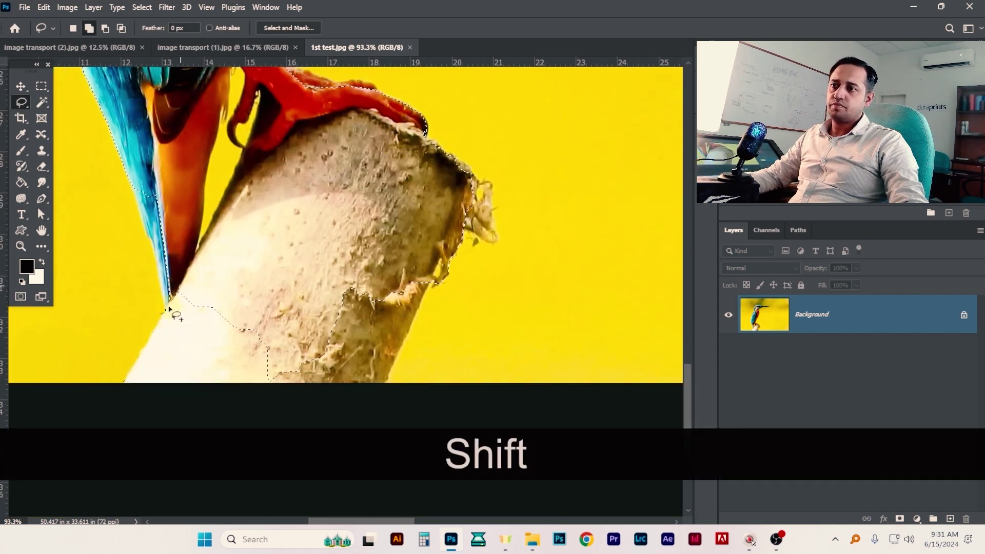
mouse_move(138, 368)
left_mouse_down()
mouse_move(321, 442)
mouse_move(368, 412)
mouse_move(388, 377)
left_mouse_up()
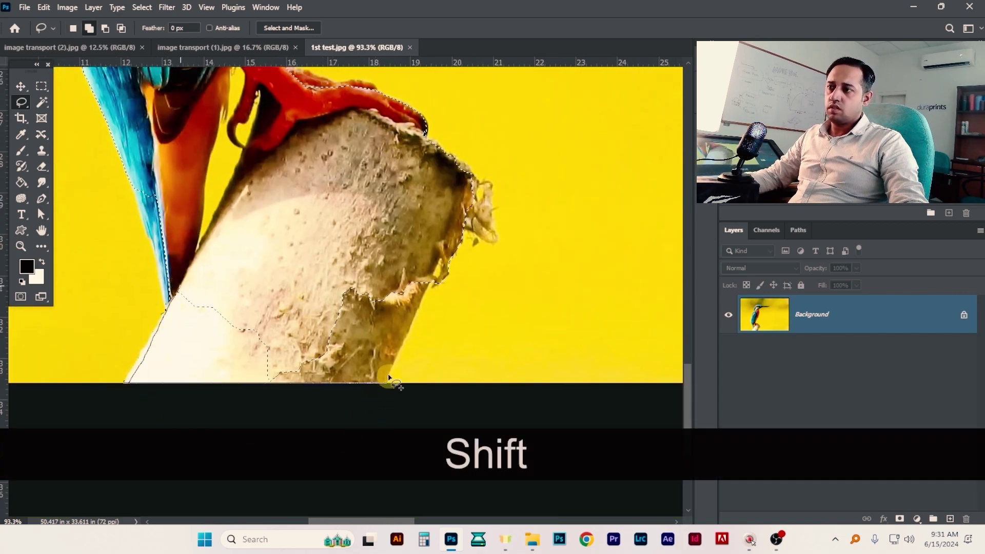
left_click_drag(445, 276, 447, 279)
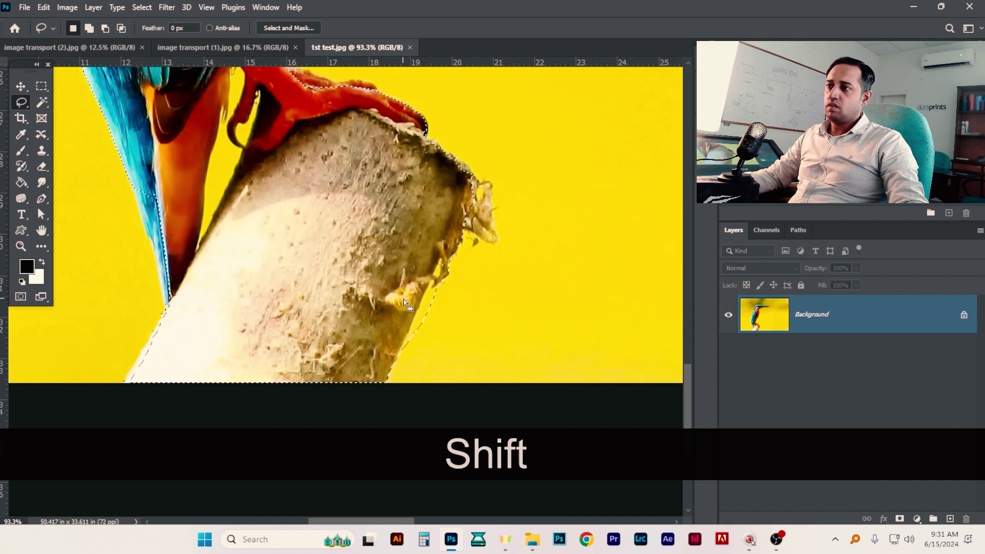
Subtract the yellow background sliver beside the branch and add the frayed bark at its end to the selection
key("alt")
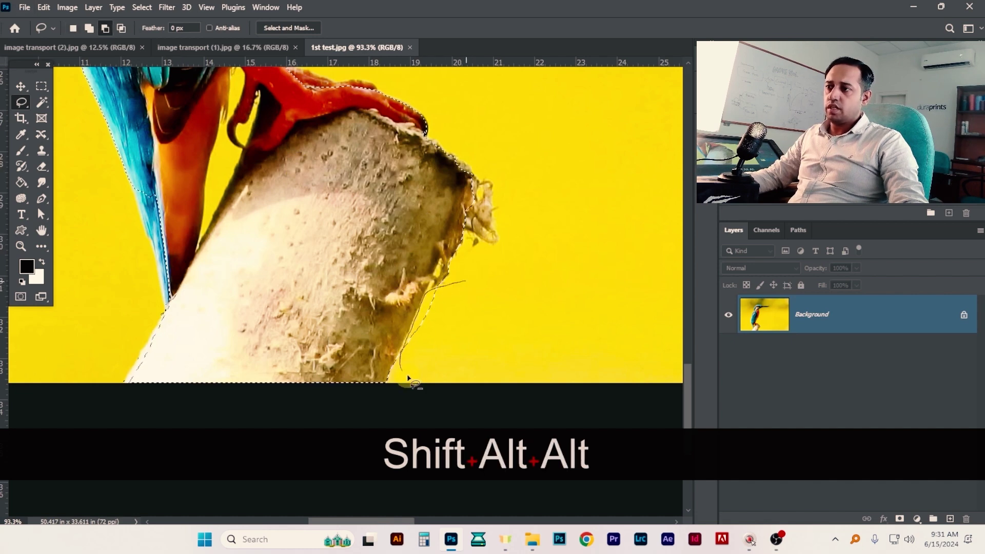
key("shift")
key("shift")
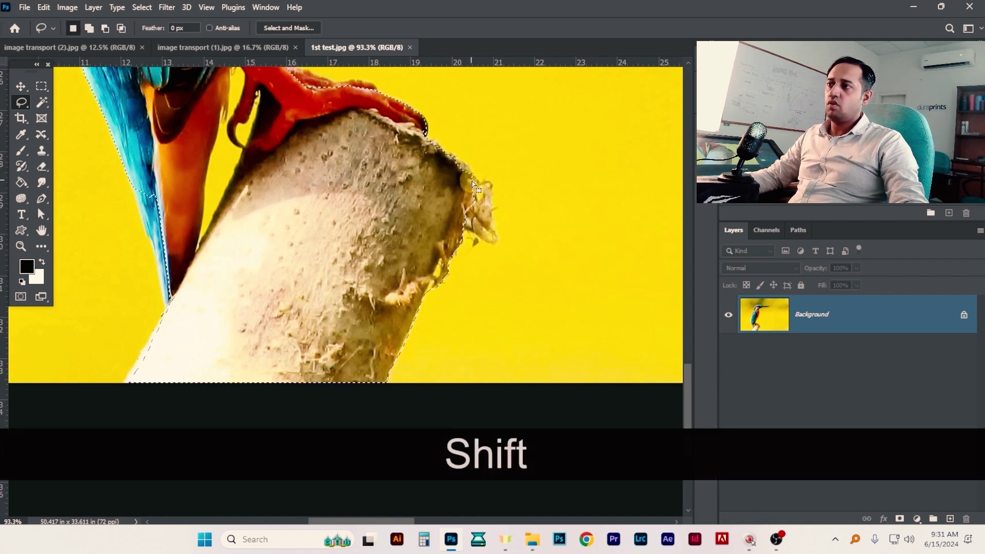
left_click_drag(494, 221, 441, 214)
left_click_drag(287, 174, 377, 276)
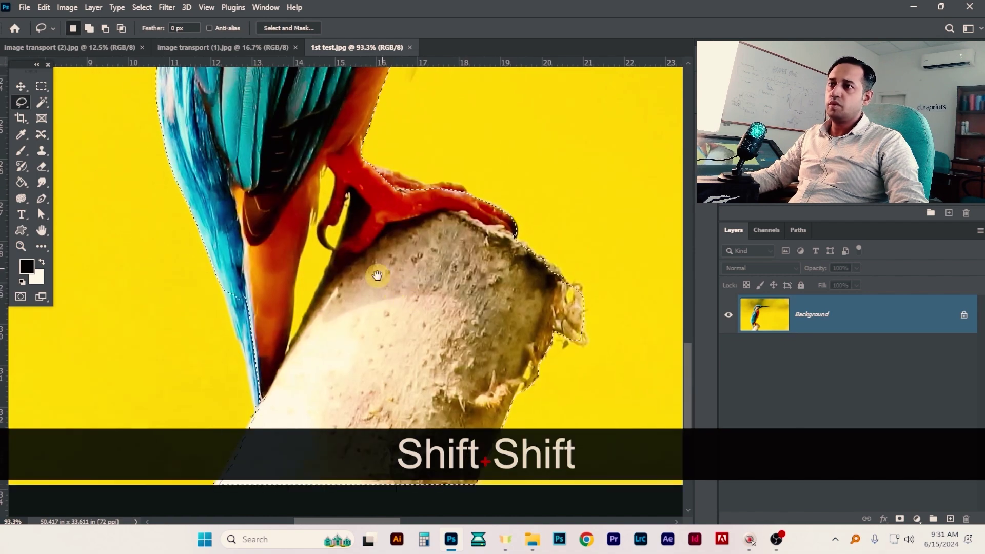
left_click(515, 310)
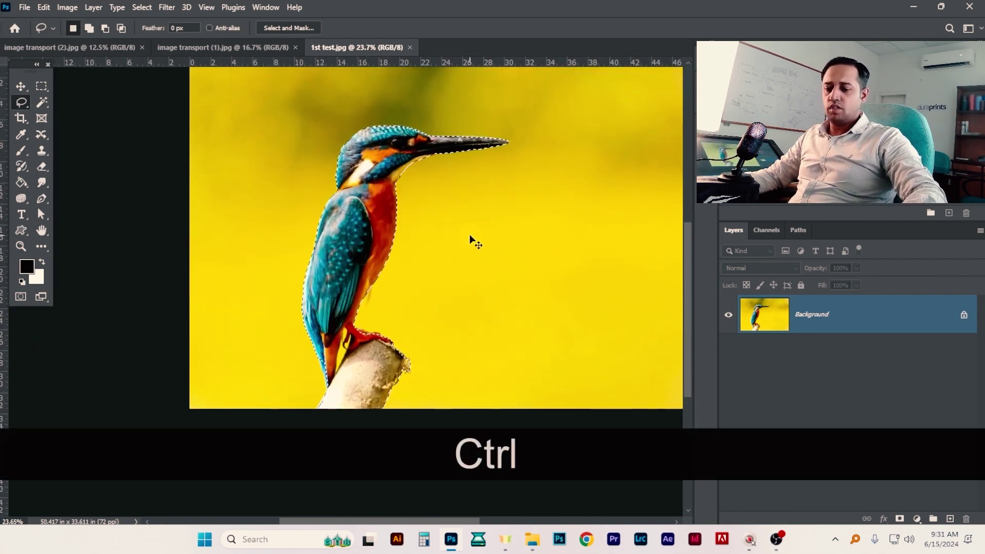
key("ctrl")
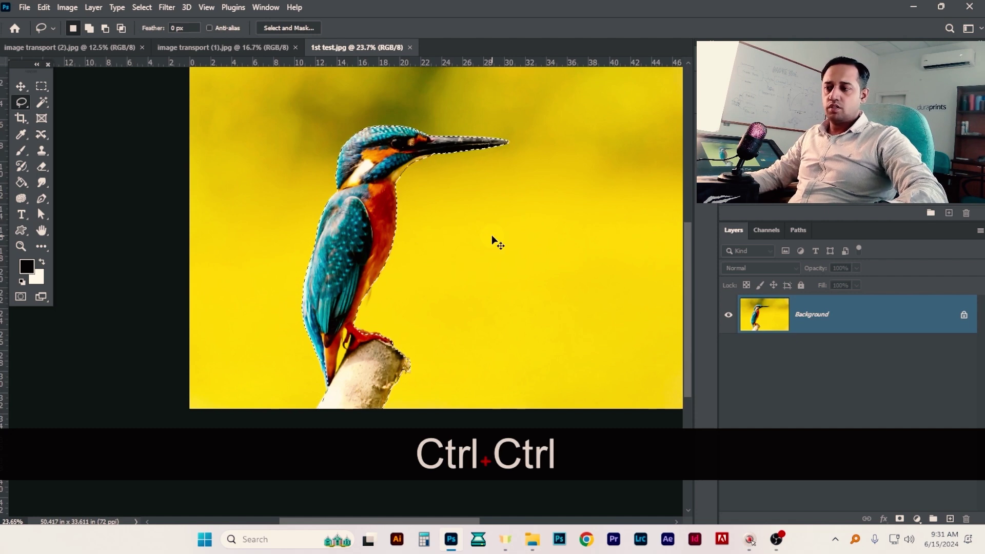
Copy the selected kingfisher and branch to a new layer and hide the Background layer
key("ctrl+j")
left_click(729, 353)
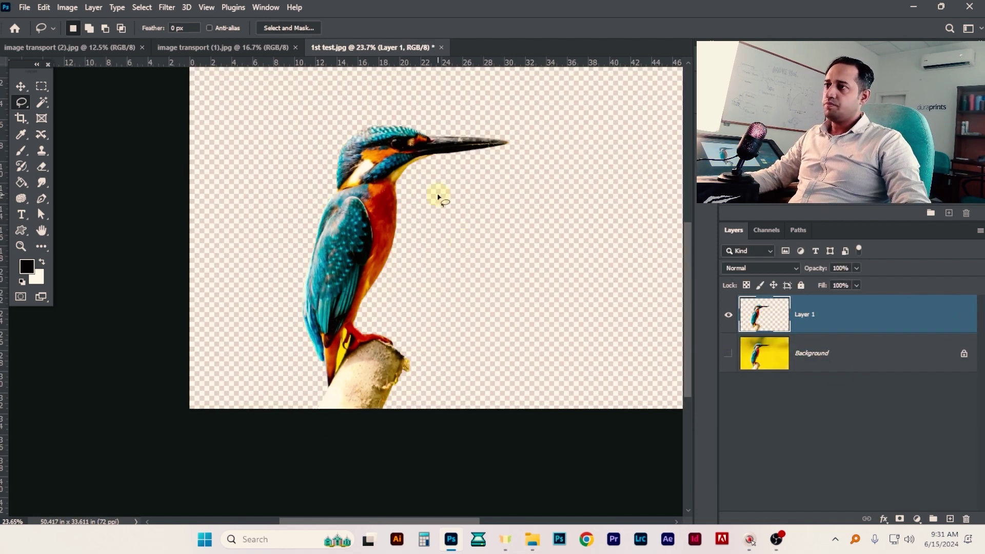
Examine the cutout's edges closely around the kingfisher's beak, head, throat and chest
scroll(440, 197, "up", 2)
key("ctrl")
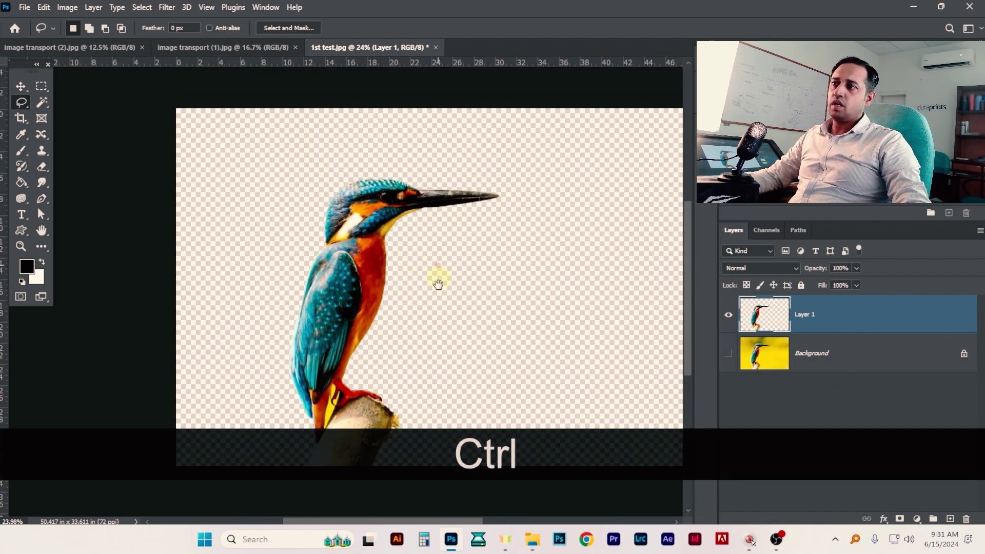
scroll(438, 284, "up", 5)
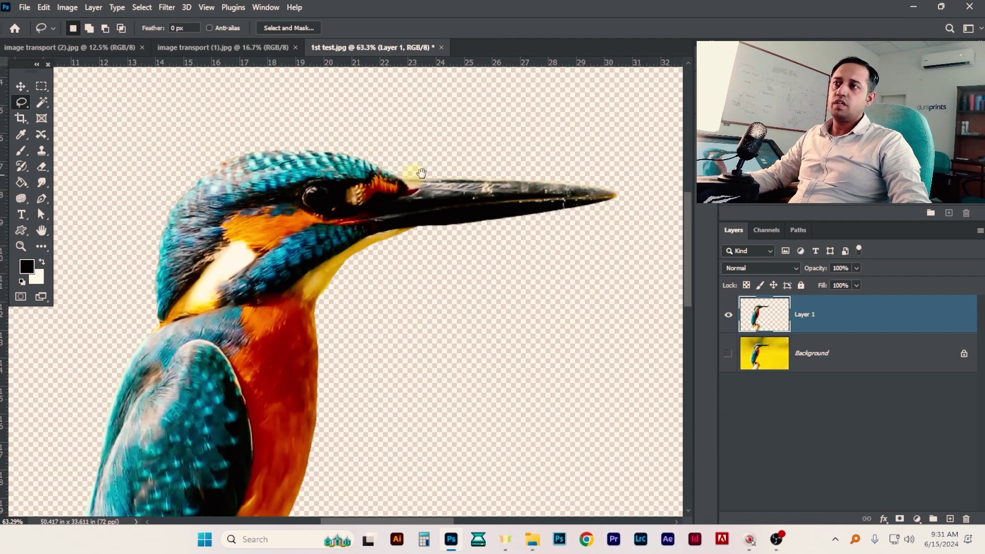
left_click_drag(537, 200, 454, 214)
key("ctrl")
left_click_drag(271, 257, 425, 253)
left_click_drag(568, 188, 554, 273)
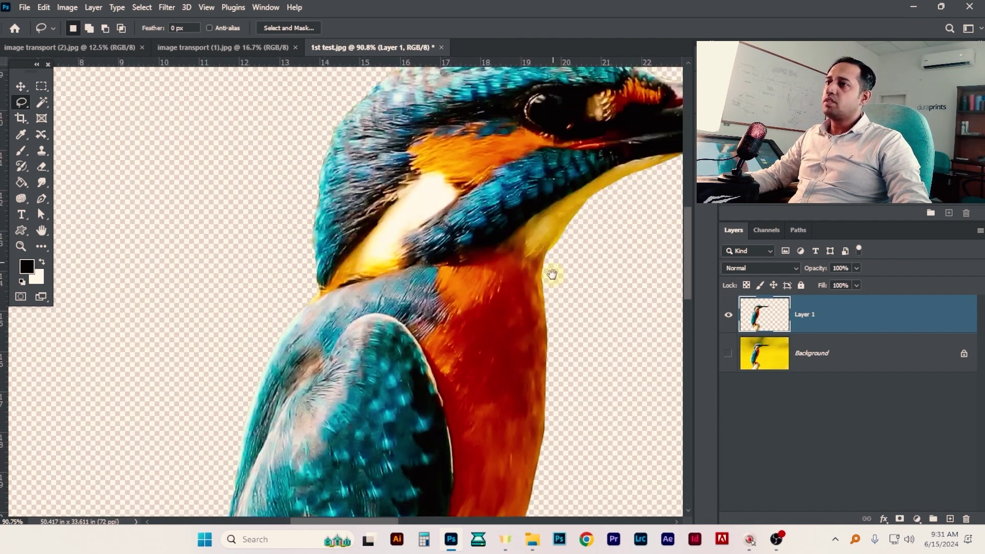
left_click_drag(468, 202, 394, 175)
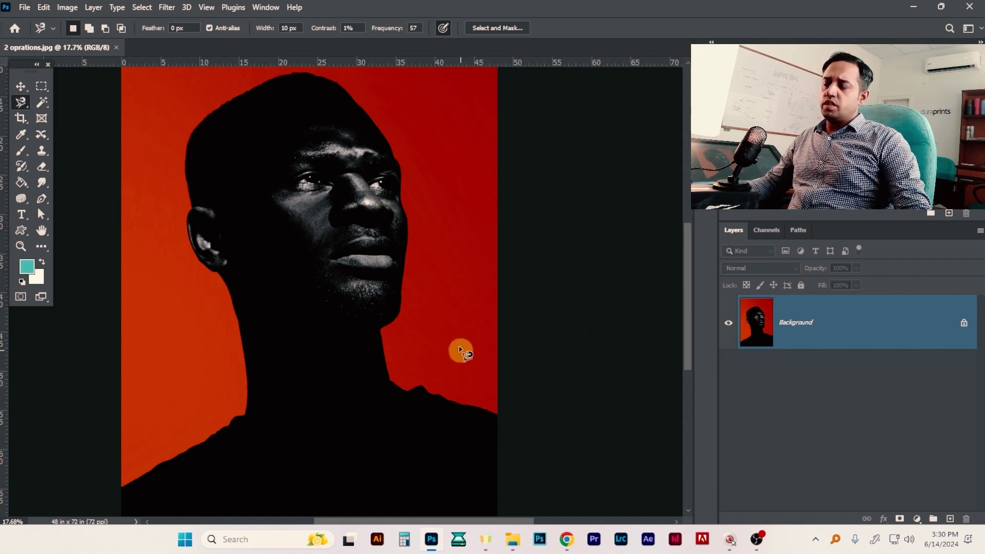
Trace the man's shoulder from the portrait's edge with the Magnetic Lasso, removing anchor points that stray into the black shirt
left_click(490, 409, "ctrl")
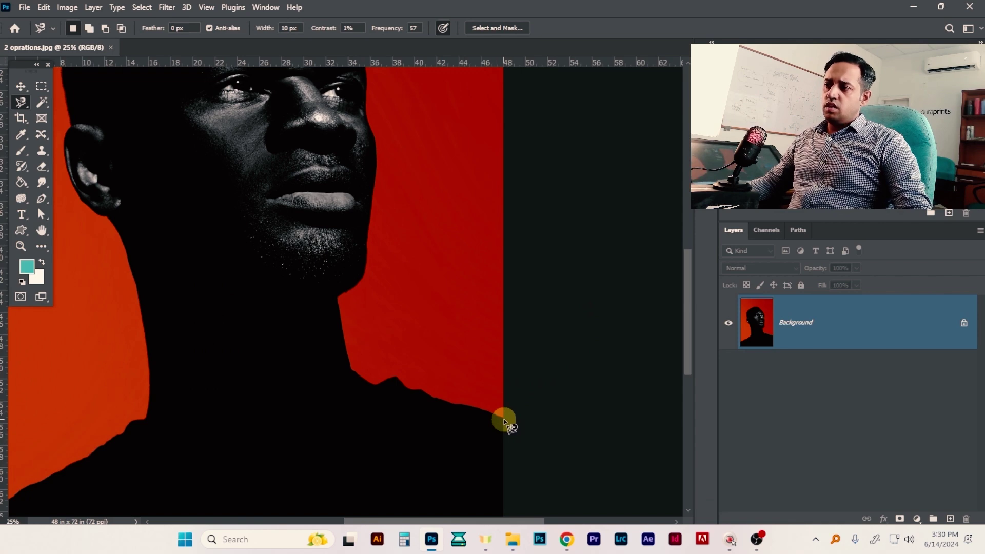
left_click(464, 409, "ctrl")
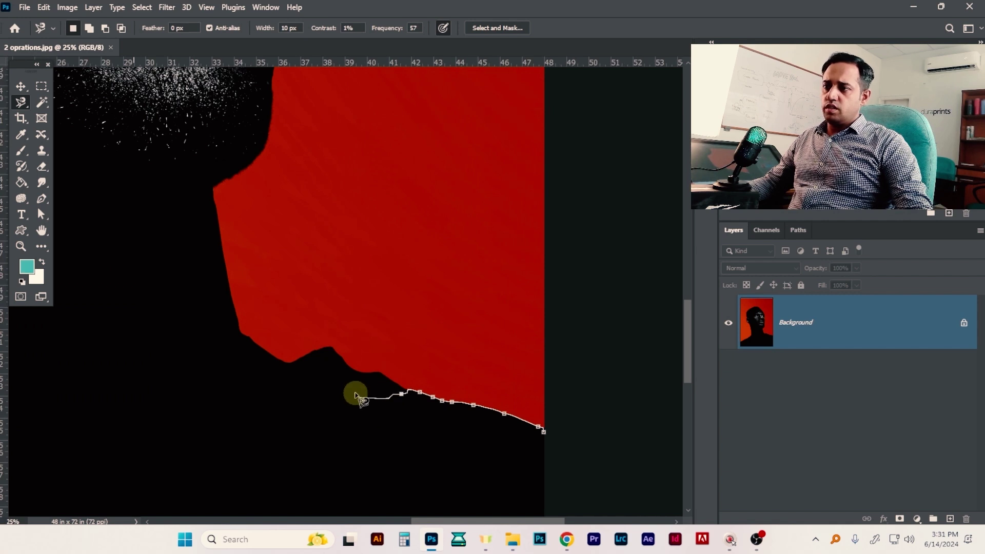
left_click(335, 354, "ctrl")
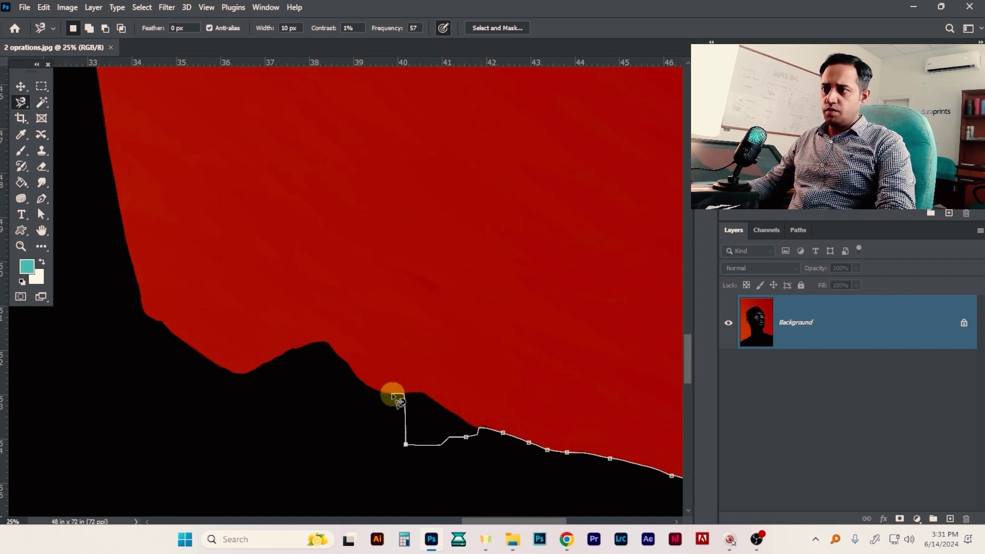
key("BackSpace")
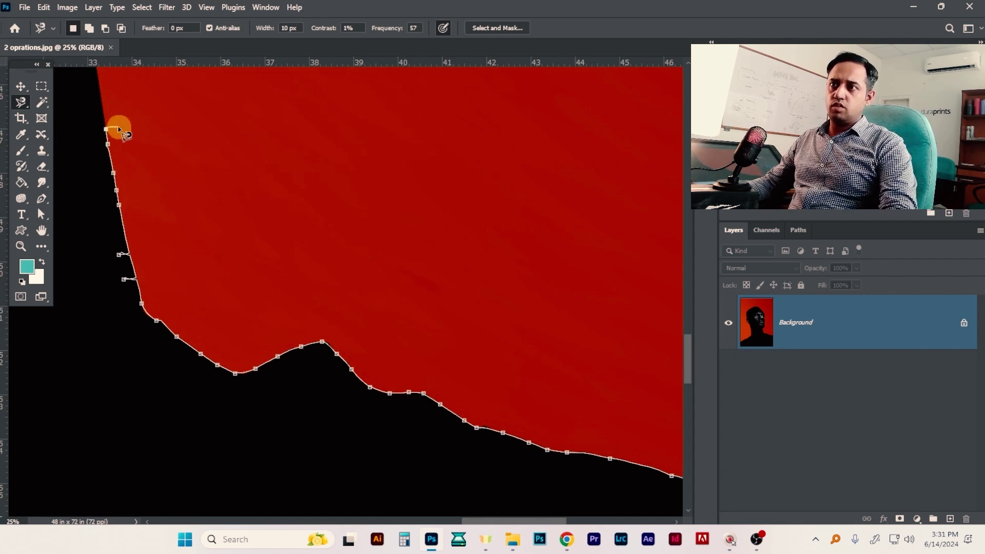
Remove the misplaced anchor points along the neck and retrace its edge up to the jaw
key("BackSpace")
key("BackSpace")
key("BackSpace")
key("BackSpace")
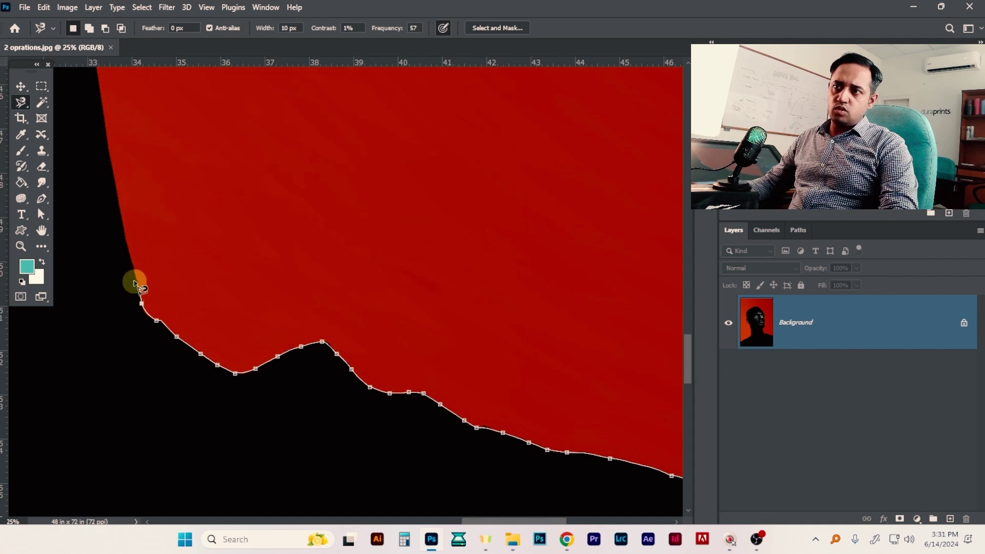
left_click_drag(133, 272, 226, 445)
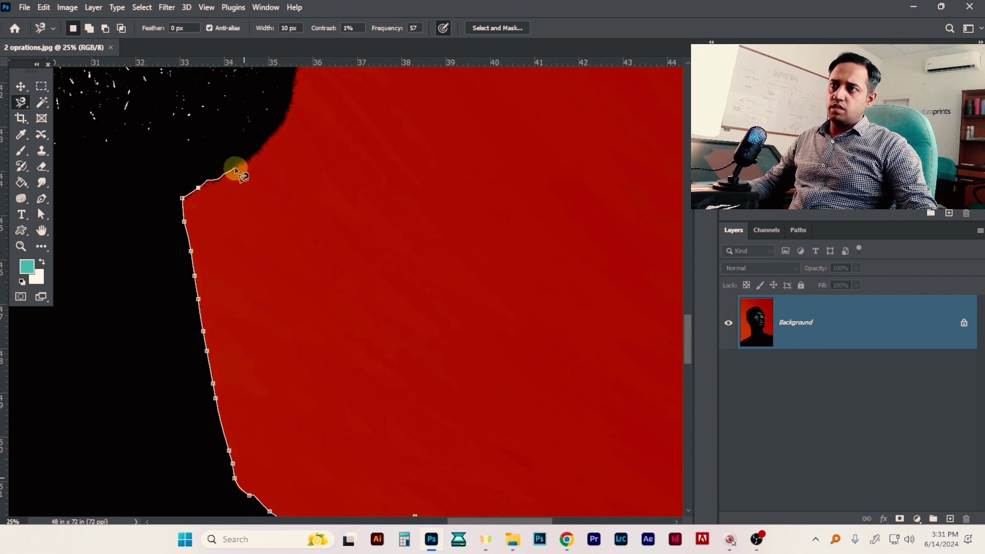
Remove the stray anchor point in the red background beside the jaw and continue the trace up the side of the face
left_click(291, 117, "ctrl+alt")
left_click(292, 117, "ctrl+alt")
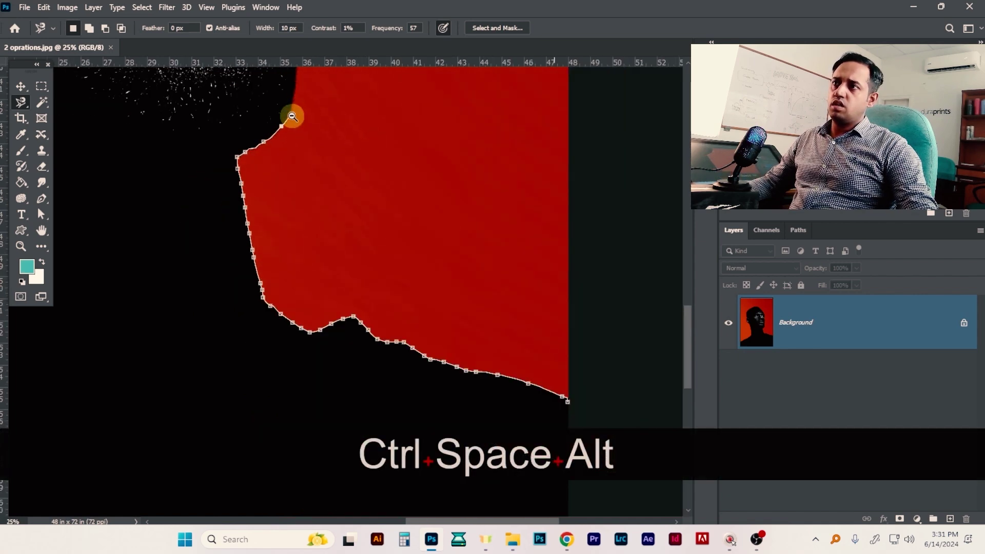
left_click(292, 117, "ctrl+alt")
left_click(291, 117, "ctrl+alt")
left_click(292, 117, "ctrl+alt")
left_click_drag(321, 201, 350, 285)
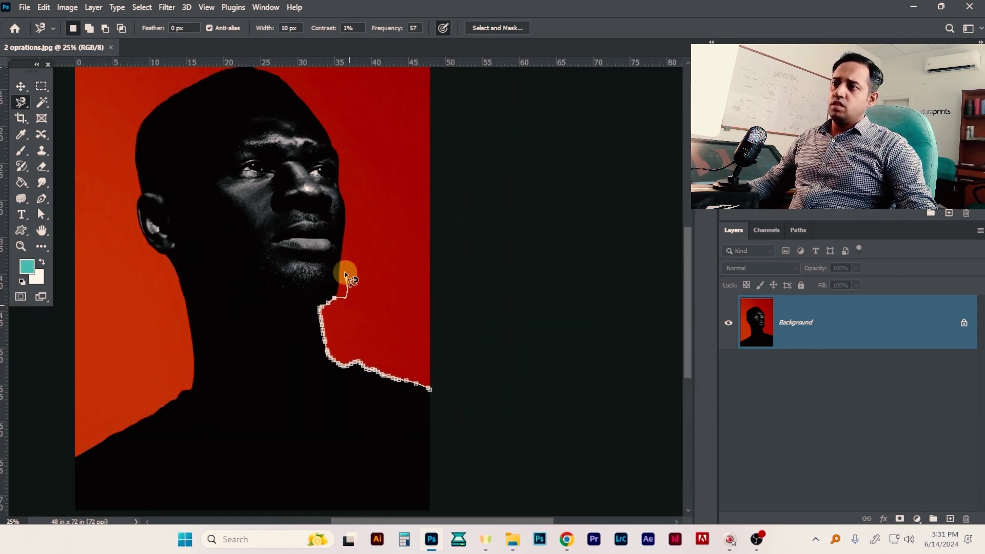
left_click(352, 292, "ctrl")
left_click(359, 294, "ctrl")
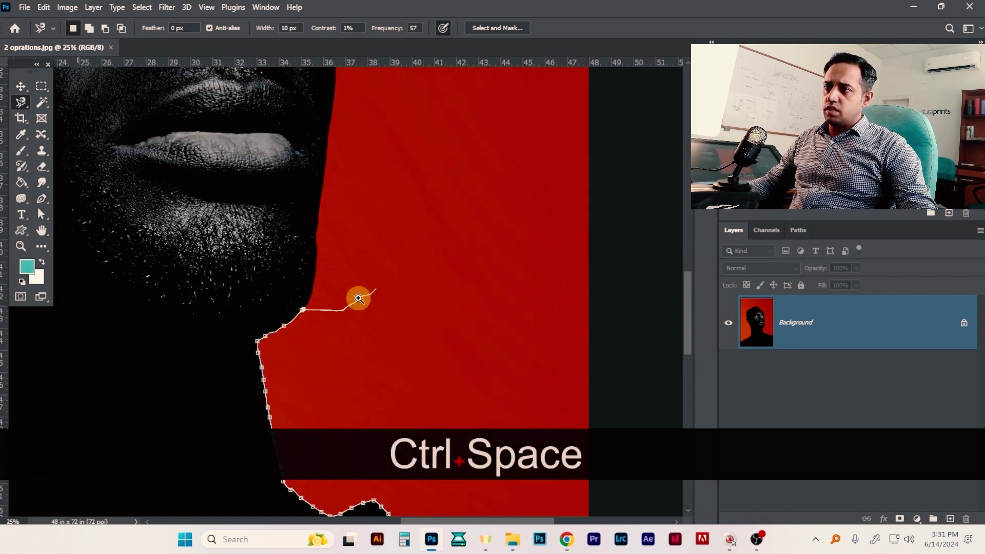
left_click(343, 308, "ctrl")
left_click(343, 311)
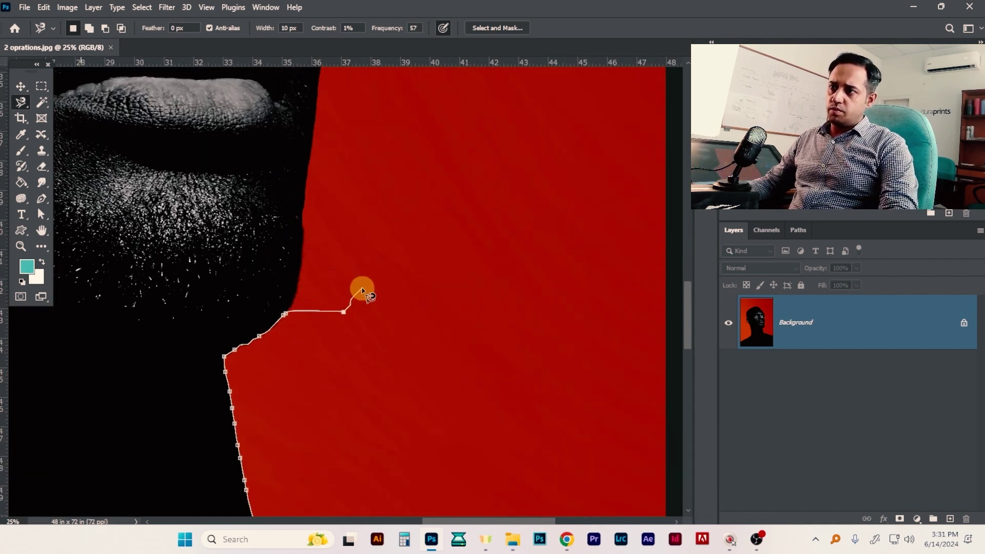
key("BackSpace")
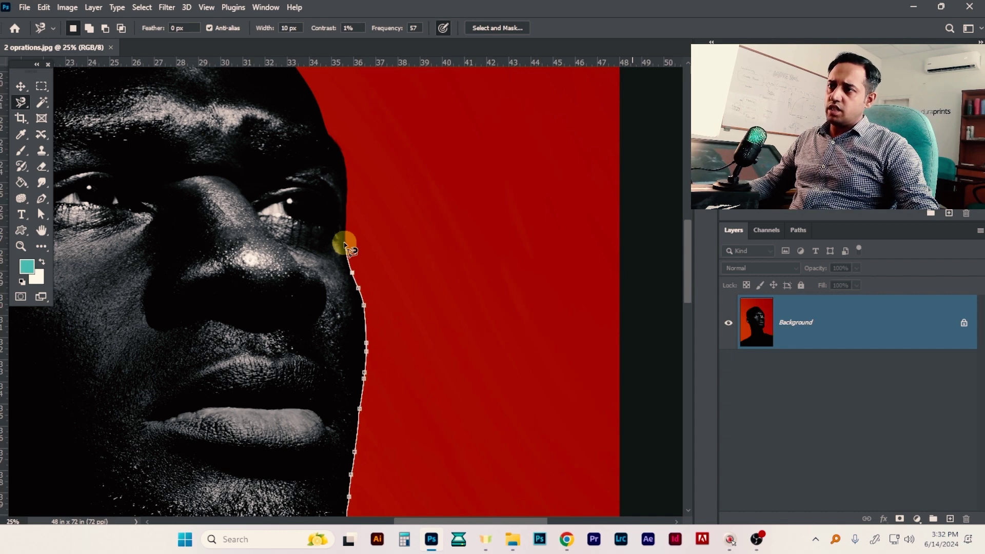
Continue the Magnetic Lasso trace past the eye and along the forehead's edge toward the top of the head
left_click(343, 156, "ctrl")
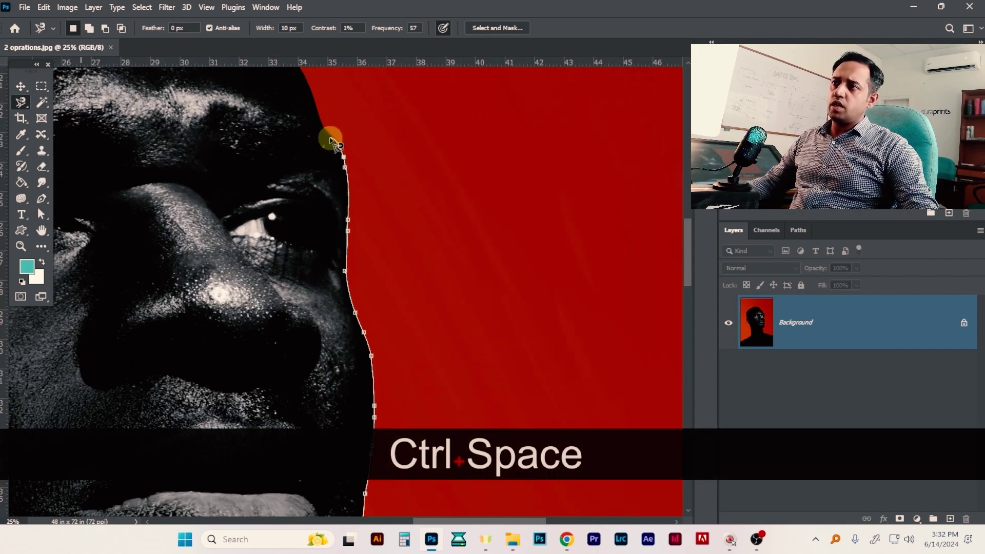
left_click_drag(325, 136, 341, 378)
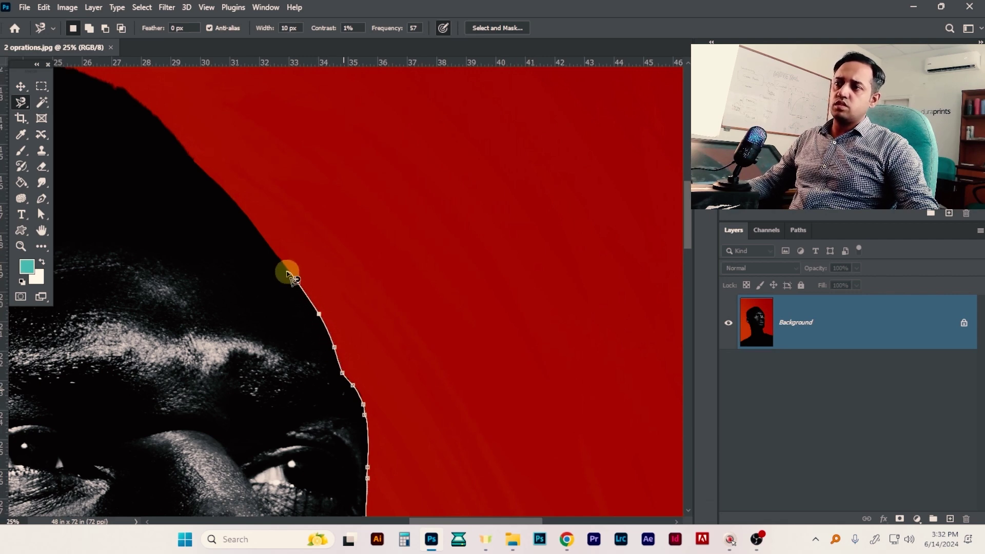
left_click(191, 151, "ctrl+alt")
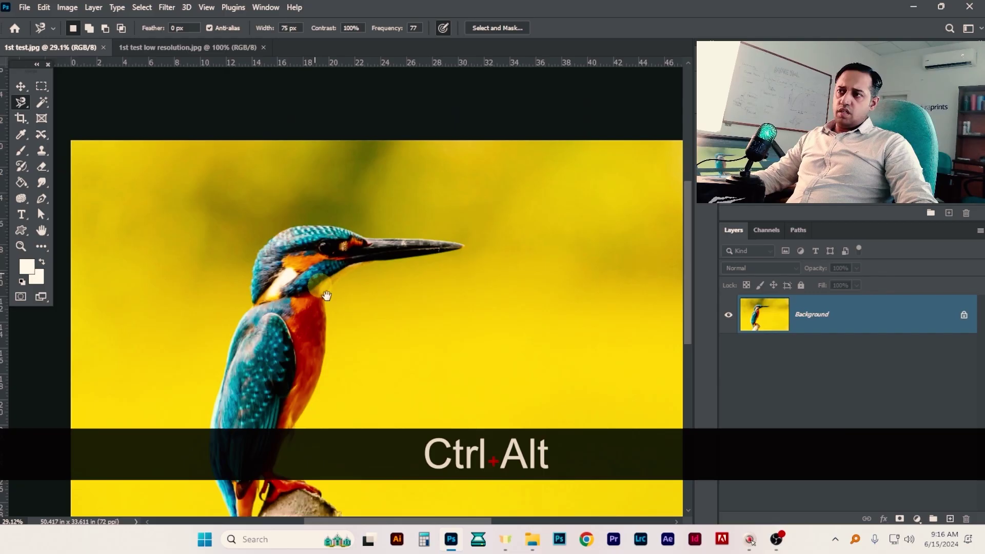
Compare the edge detail of the kingfisher's head in 1st test.jpg and 1st test low resolution.jpg at close range
scroll(275, 205, "up", 2)
left_click_drag(275, 277, 277, 300)
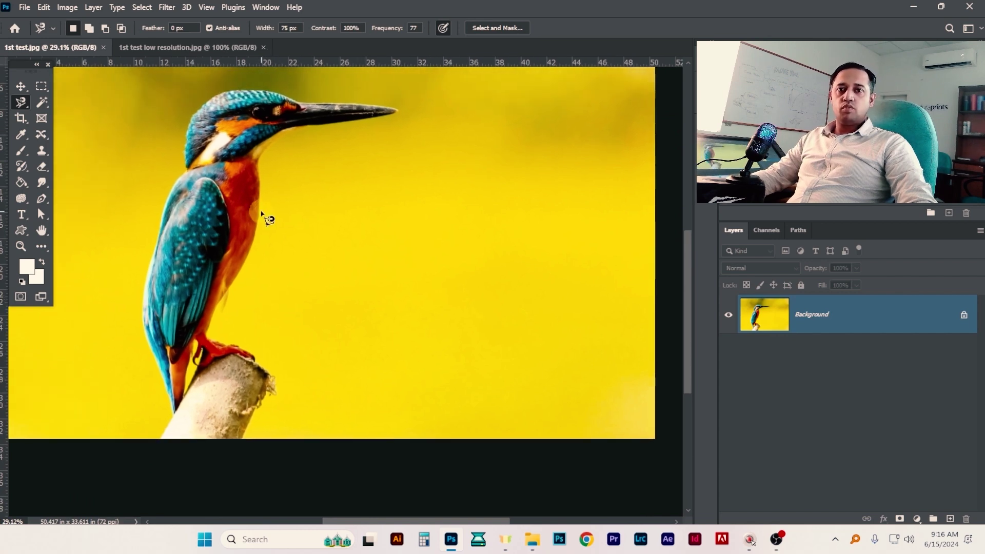
scroll(268, 226, "up", 3)
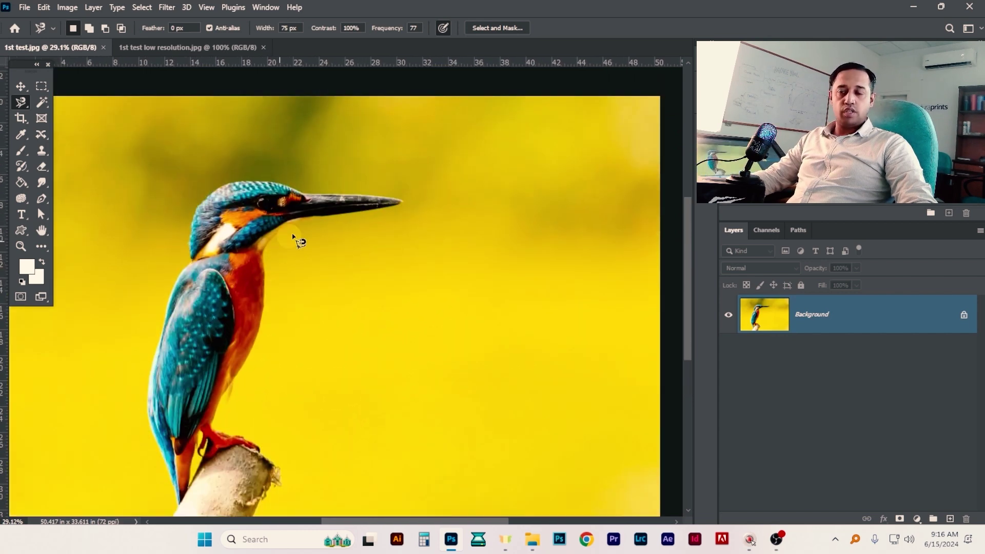
left_click_drag(280, 200, 314, 191)
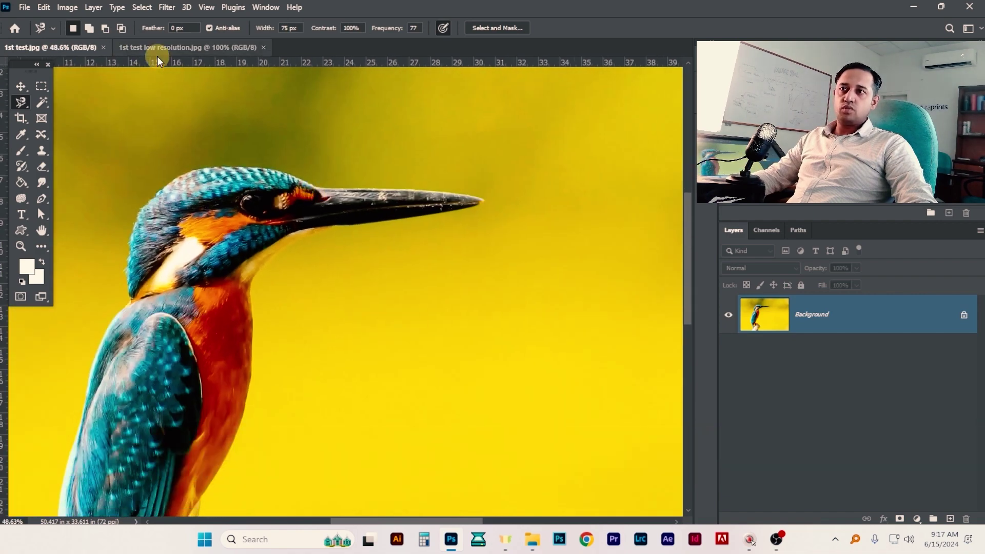
left_click(176, 47)
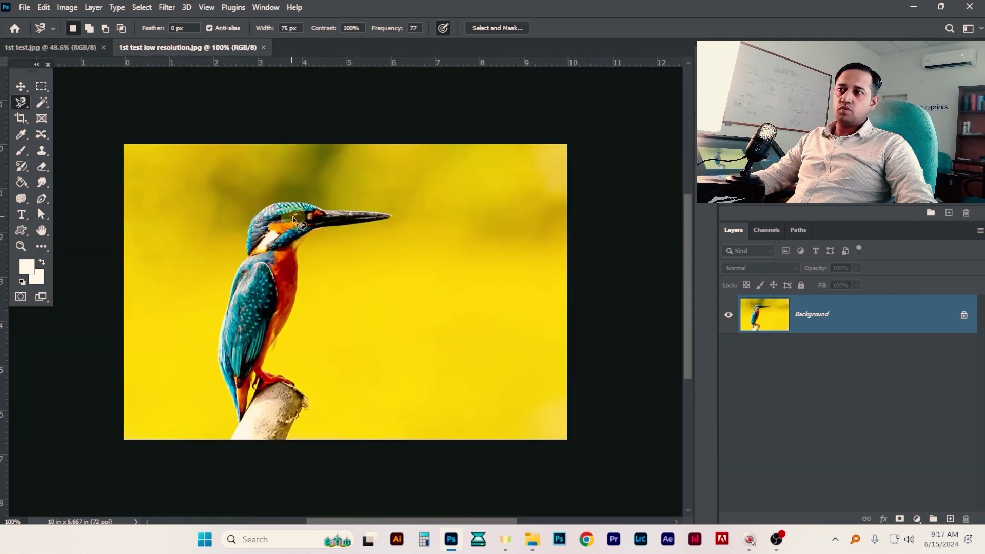
left_click_drag(302, 203, 407, 189)
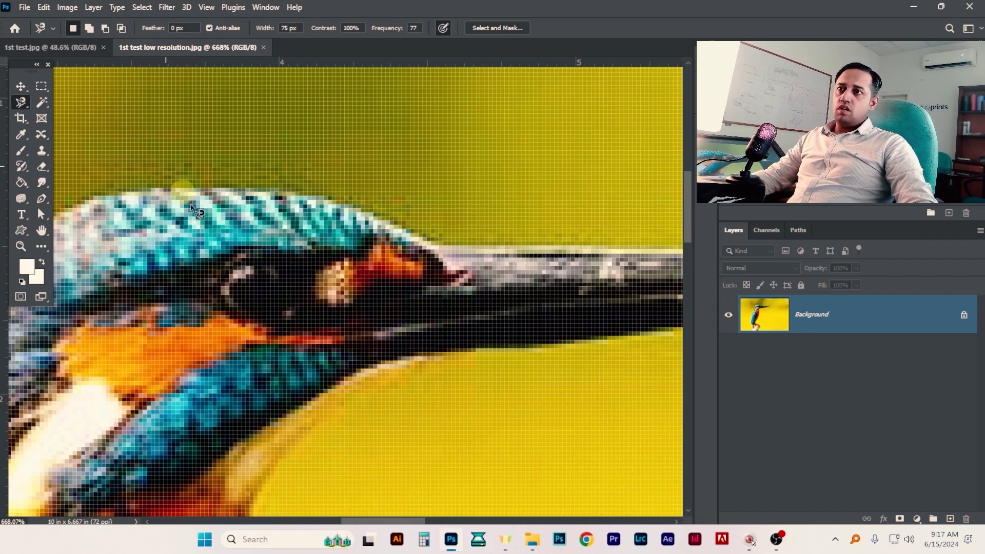
left_click(222, 254, "ctrl+alt")
left_click(78, 57)
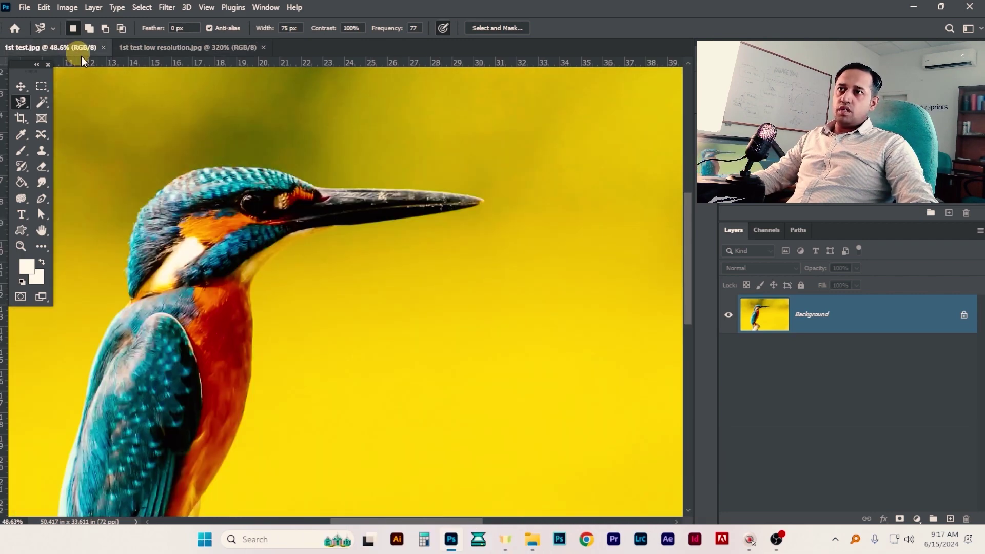
left_click_drag(295, 154, 321, 154)
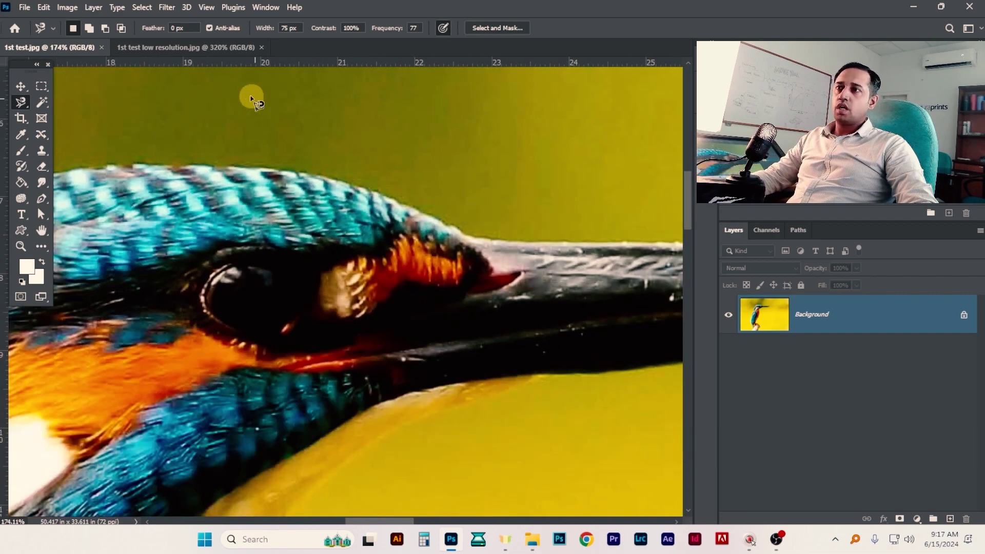
In 1st test low resolution.jpg, trace from the beak tip along its upper edge and over the crown with the Magnetic Lasso
left_click(199, 48)
left_click_drag(431, 294, 378, 290)
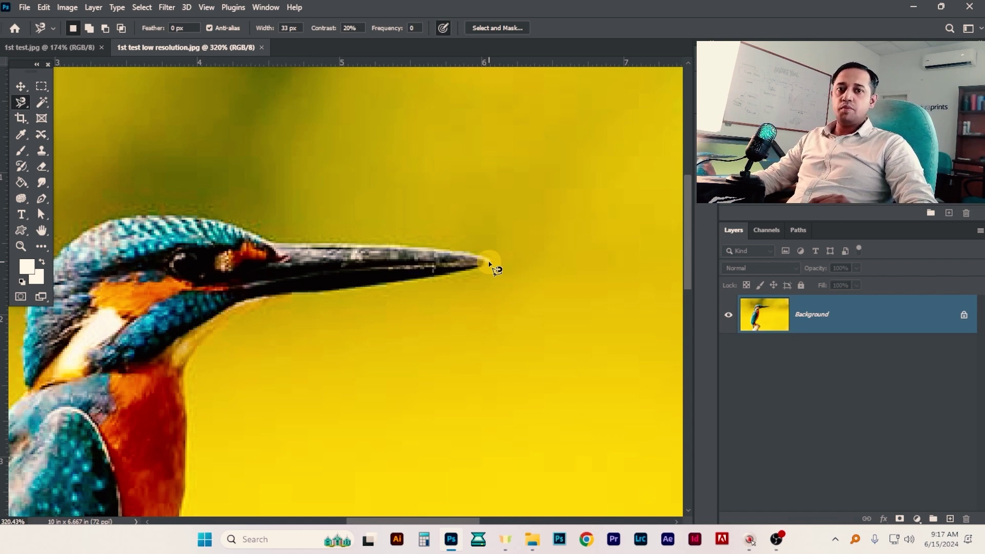
left_click(489, 263)
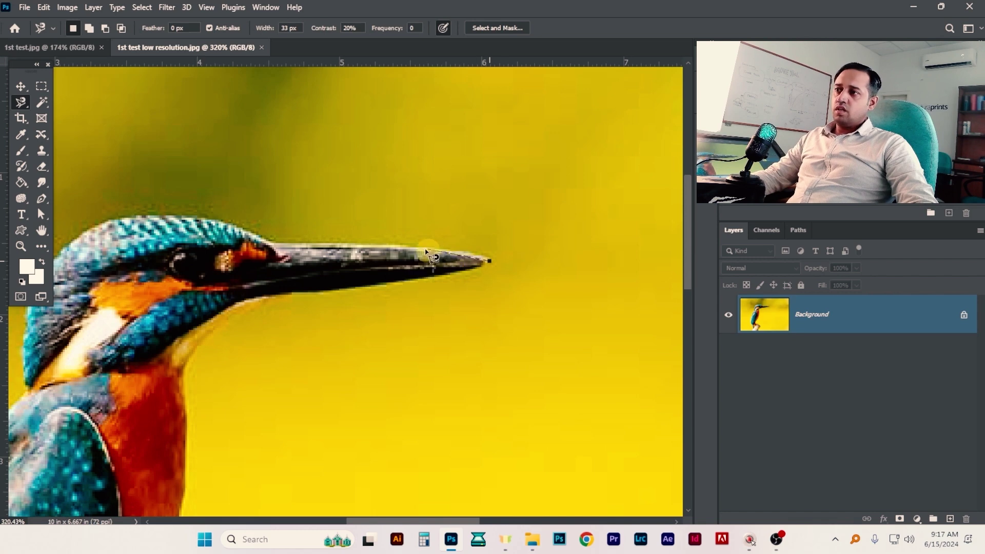
left_click(380, 245)
left_click(297, 243)
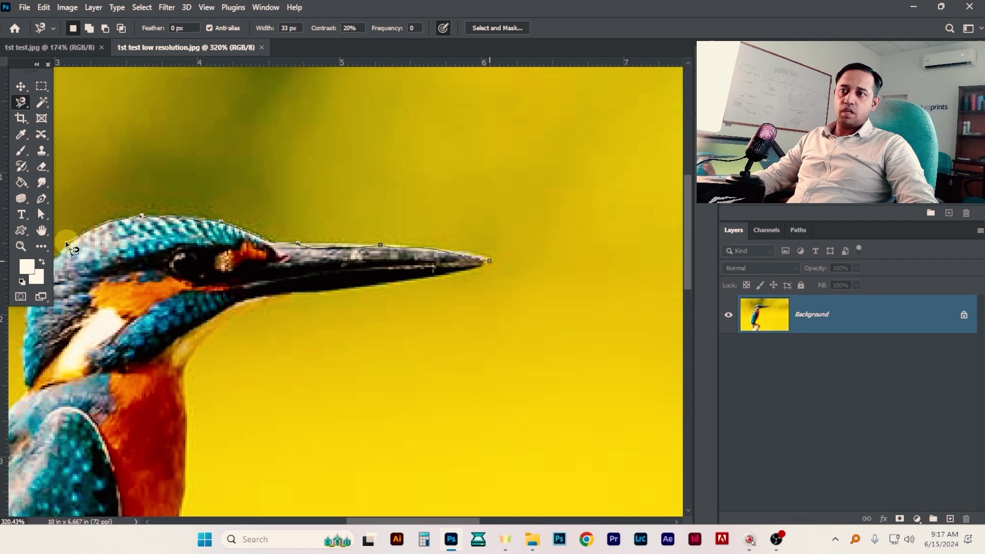
Trace down the back of the head, across the cheek and along the beak's underside, closing the selection at the beak tip
left_click_drag(72, 250, 385, 248)
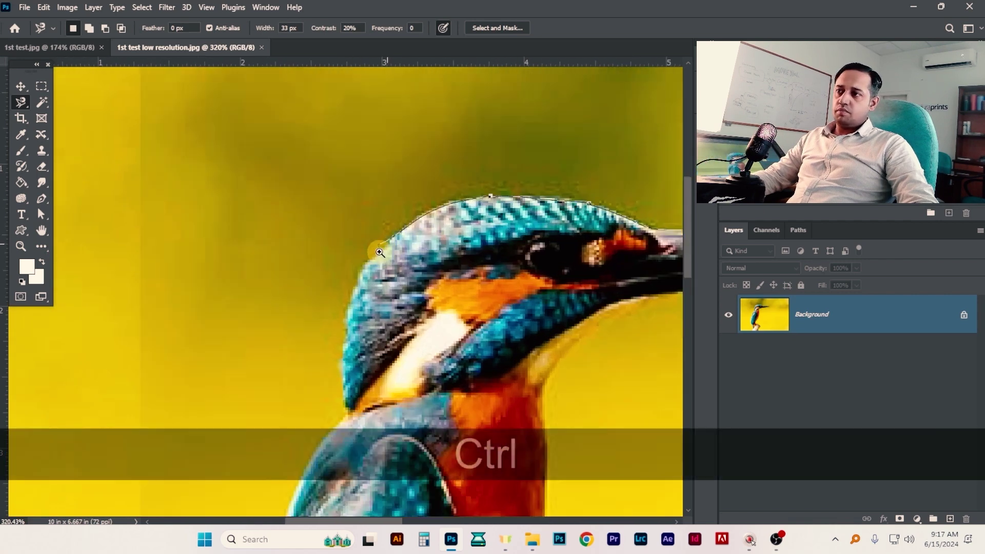
left_click(379, 252, "ctrl")
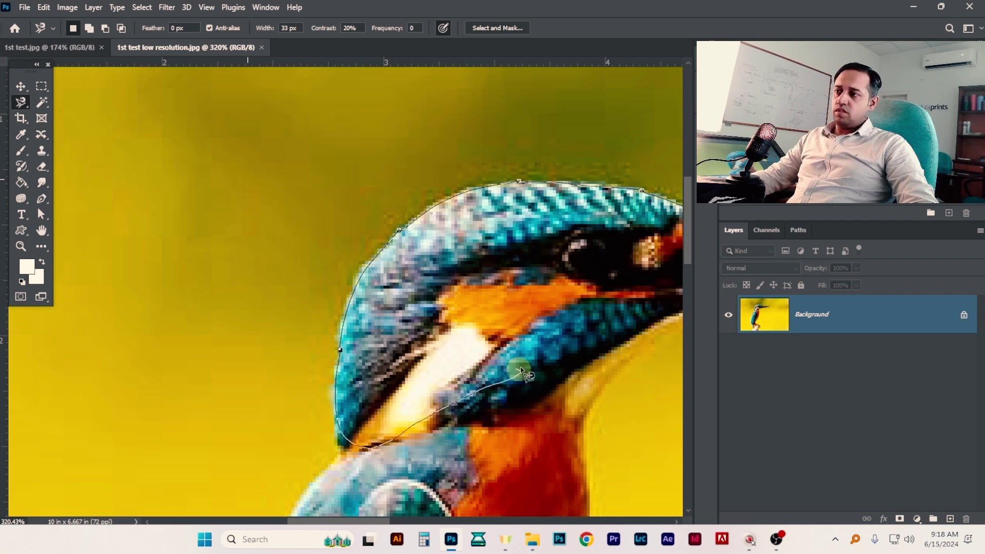
left_click_drag(576, 345, 250, 359)
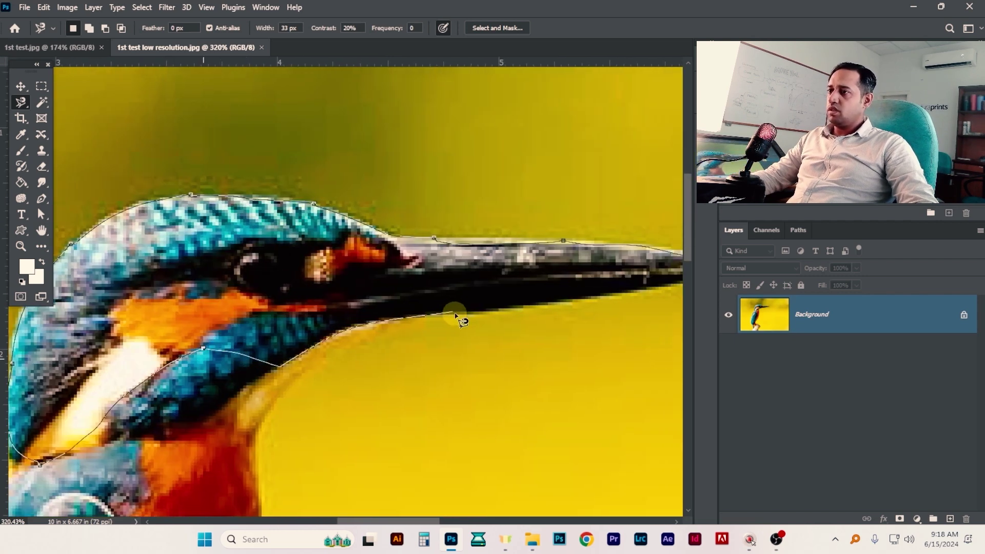
left_click_drag(509, 318, 359, 340)
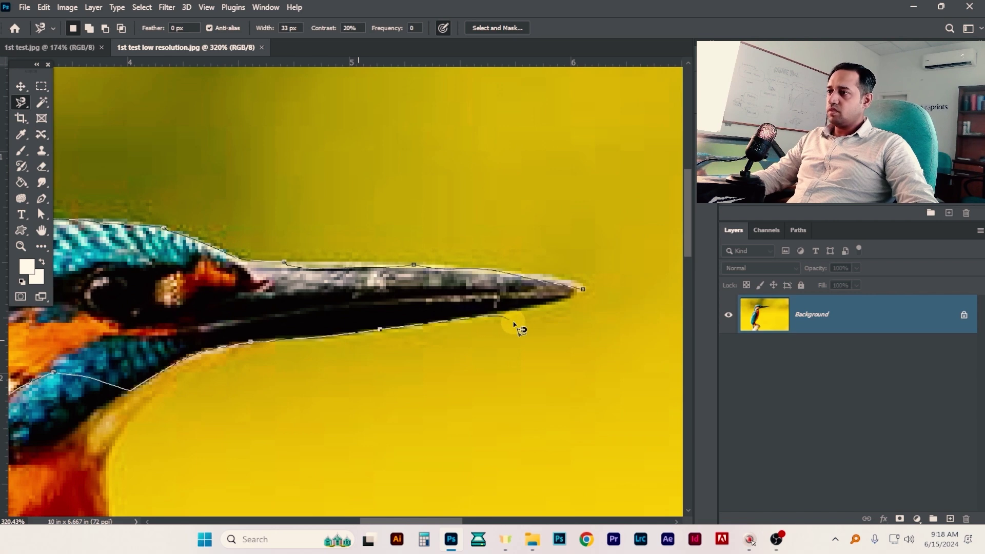
left_click(584, 293)
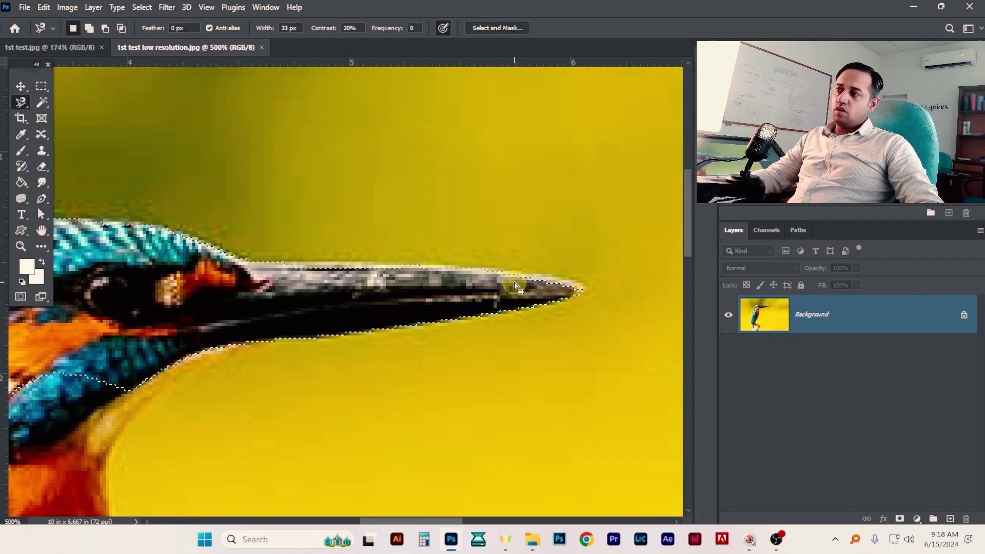
left_click_drag(579, 294, 508, 293)
left_click_drag(334, 269, 445, 275)
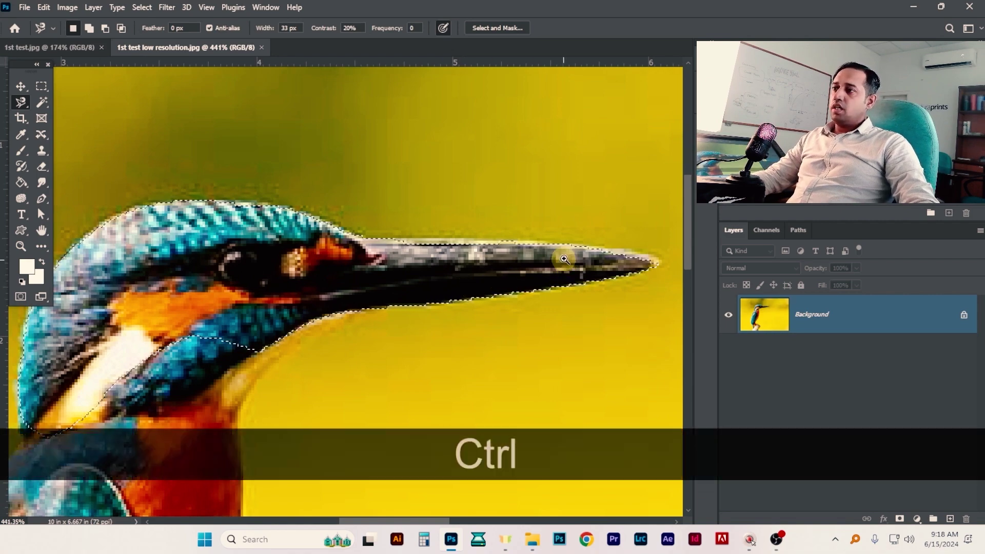
Examine the selection edge pixel by pixel along the kingfisher's beak and over its crown in the low-resolution image
scroll(536, 286, "up", 5)
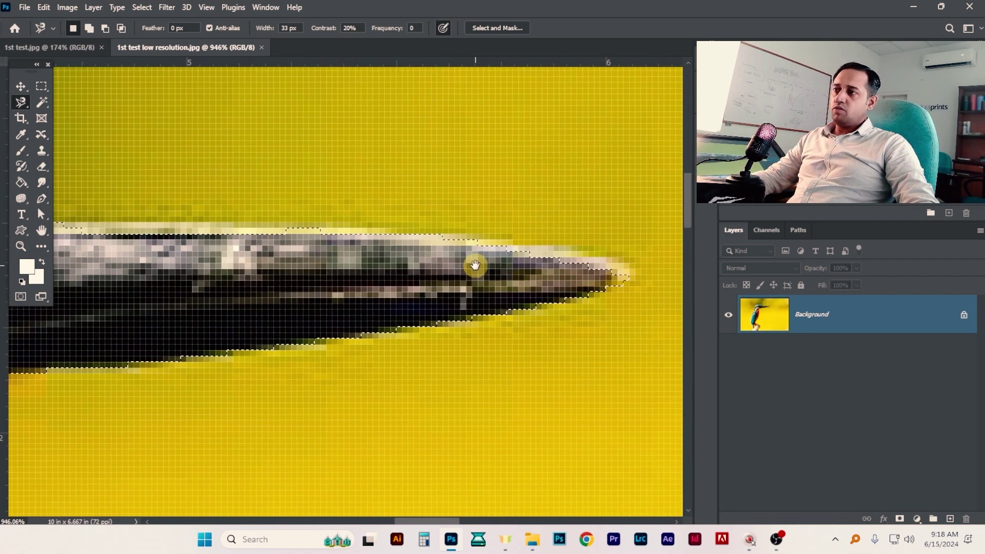
scroll(451, 260, "up", 3)
left_click_drag(277, 232, 378, 227)
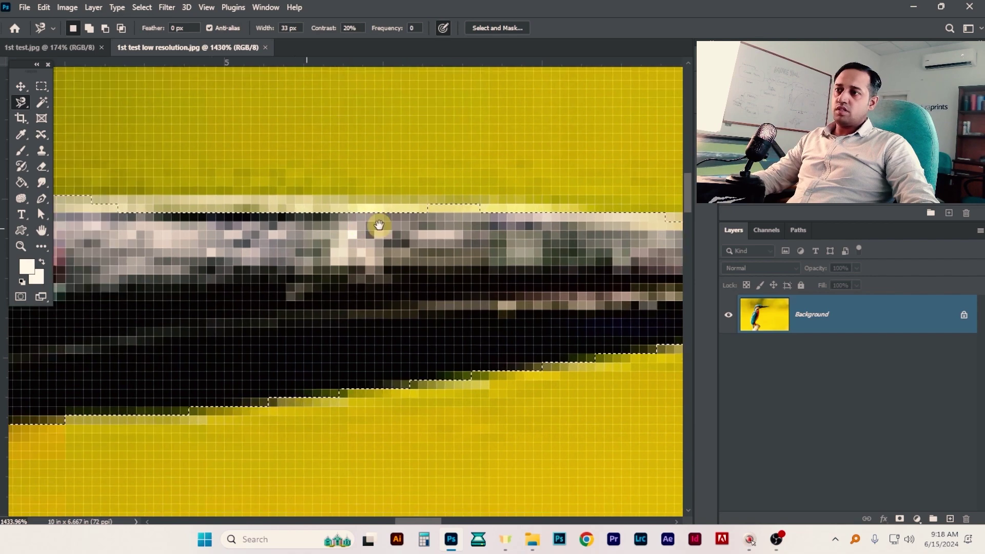
left_click_drag(229, 260, 487, 229)
left_click_drag(165, 119, 433, 248)
left_click_drag(242, 232, 67, 180)
left_click_drag(449, 280, 52, 226)
left_click_drag(366, 222, 279, 284)
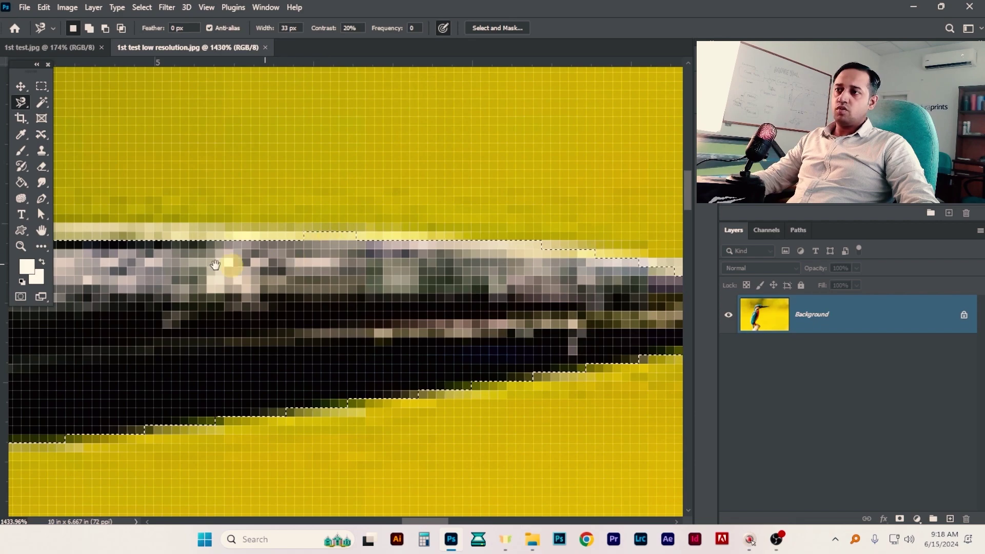
left_click_drag(215, 265, 406, 262)
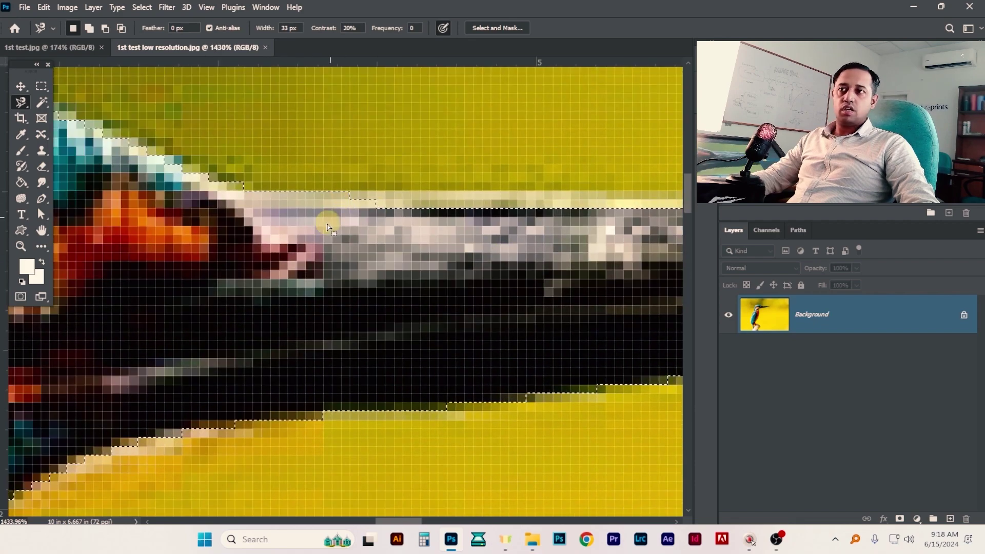
left_click_drag(325, 220, 476, 245)
scroll(465, 280, "down", 1)
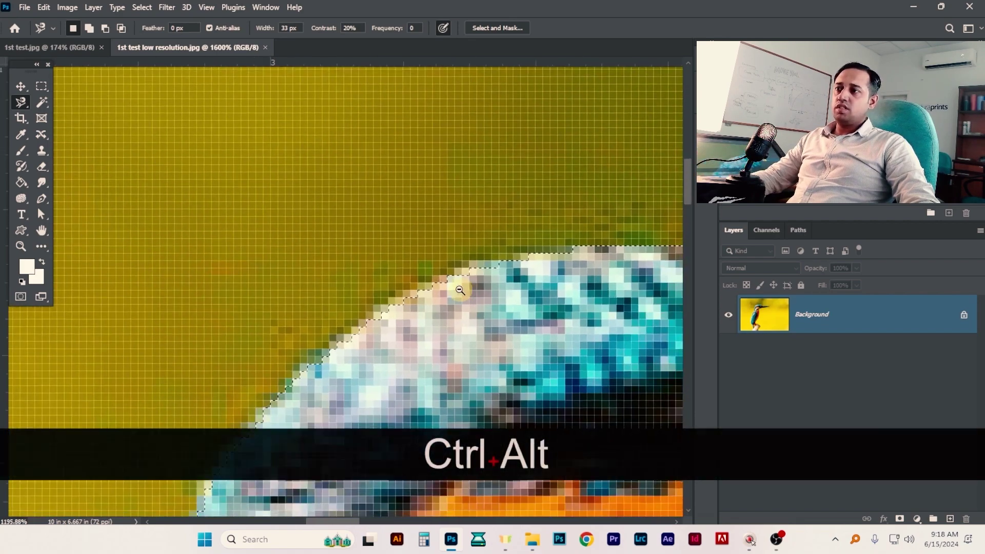
left_click_drag(462, 285, 249, 225)
left_click_drag(266, 190, 340, 263)
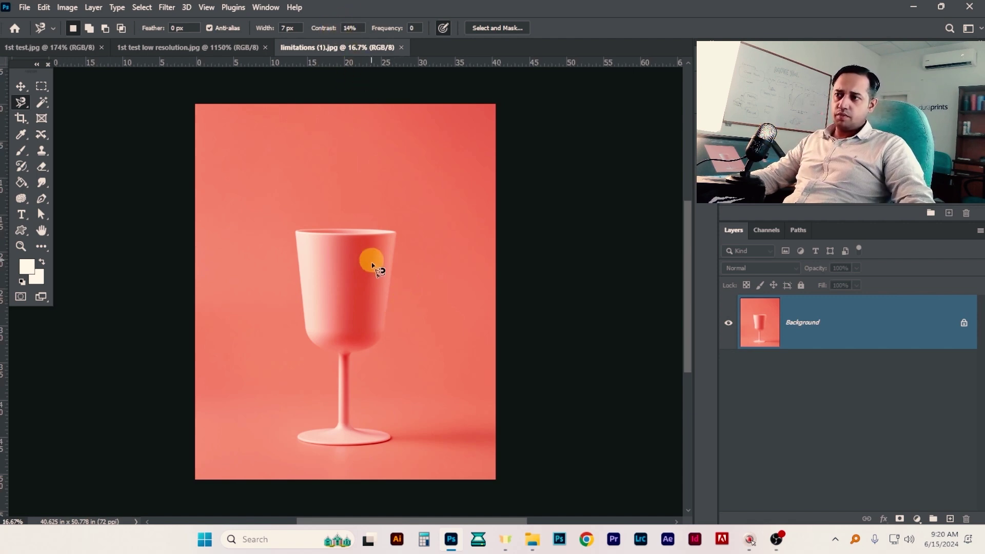
key("ctrl+space")
left_click_drag(389, 317, 448, 307)
left_click_drag(394, 257, 421, 136)
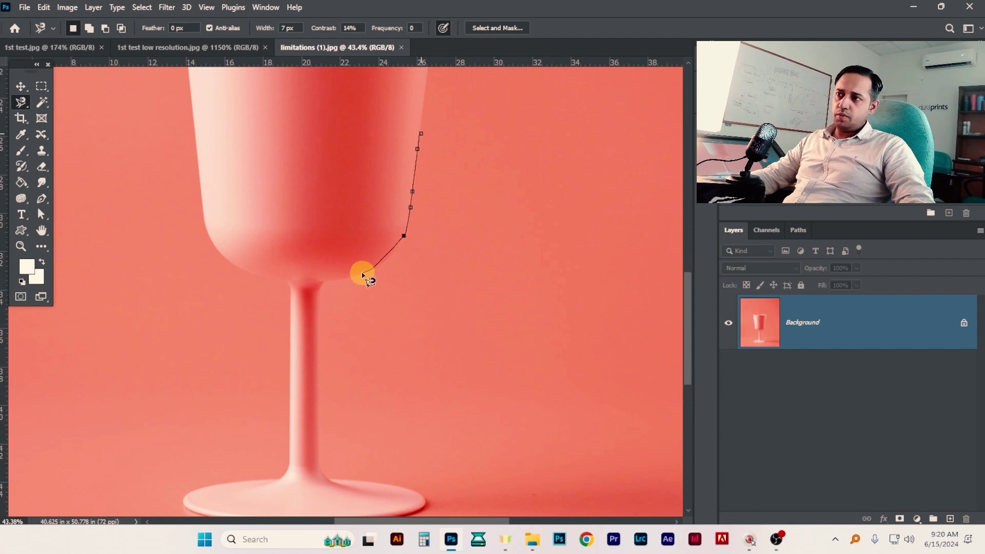
key("ctrl+space")
left_click(363, 271)
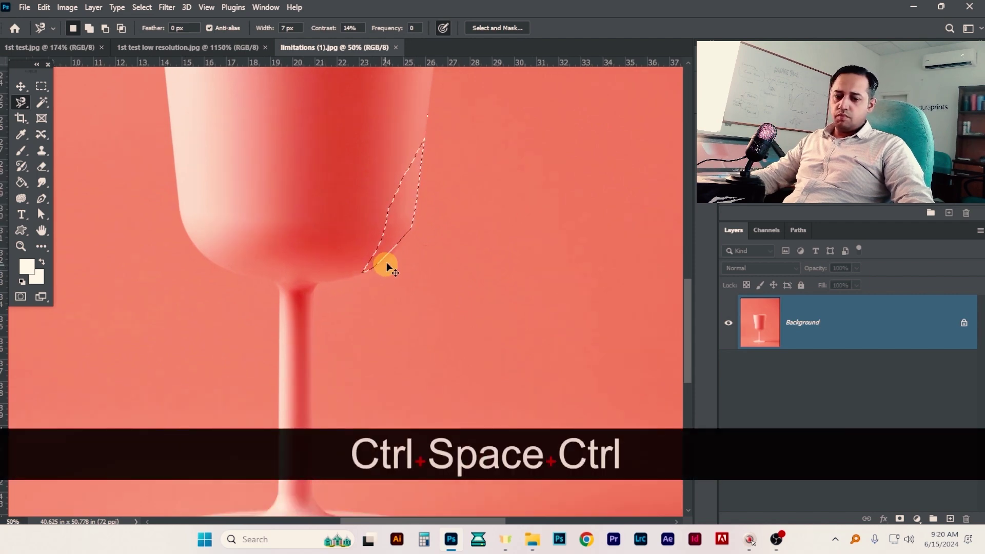
key("ctrl+d")
Trace the shaded side of the glass's bowl and the upper stem with the Magnetic Lasso and close the selection
left_click(431, 87)
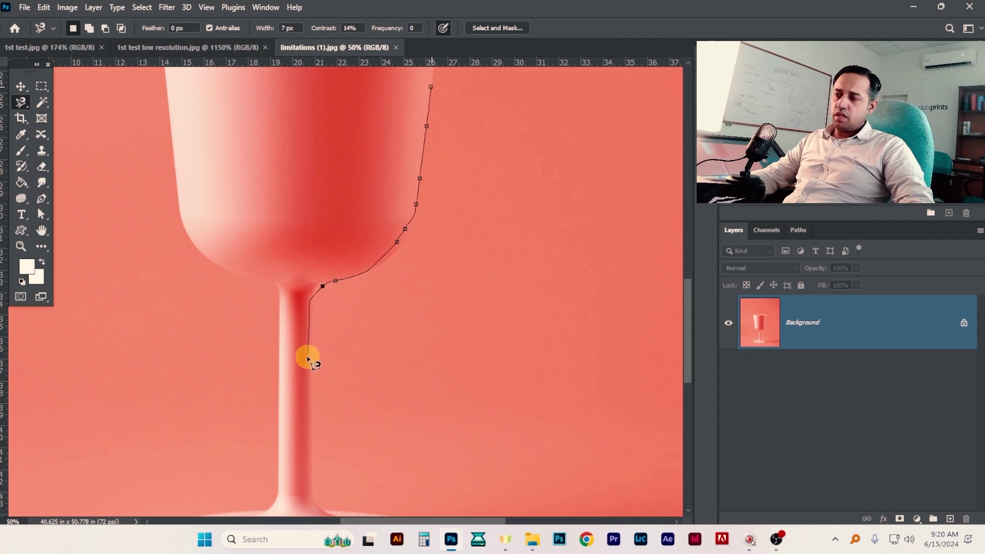
mouse_move(281, 319)
left_mouse_down()
mouse_move(287, 173)
mouse_move(347, 22)
mouse_move(398, 24)
mouse_move(429, 312)
mouse_move(403, 250)
mouse_move(334, 248)
mouse_move(395, 238)
mouse_move(467, 200)
mouse_move(502, 257)
mouse_move(494, 228)
left_mouse_up()
key("Return")
Examine how closely the selection follows the curve of the lower bowl and its transition into the stem
left_click_drag(440, 214, 460, 241)
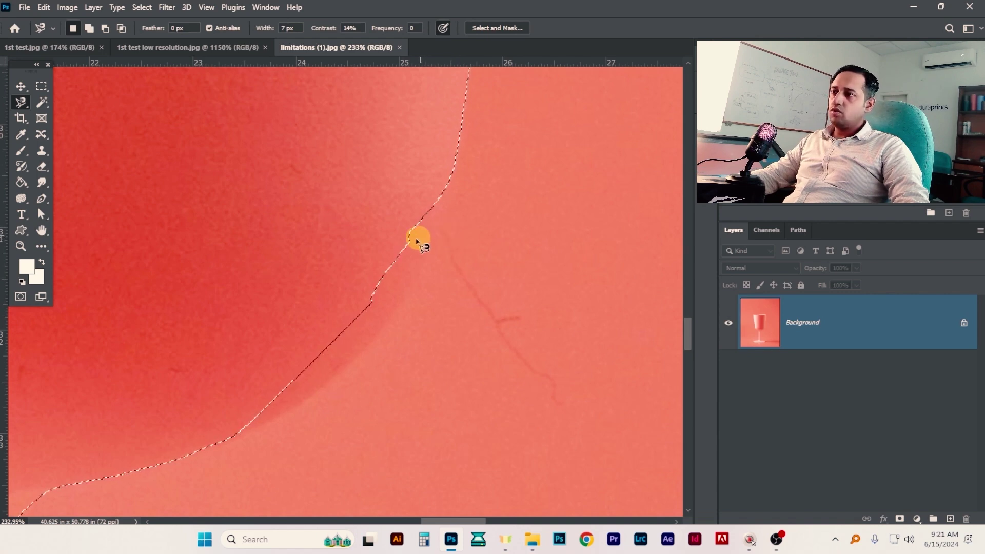
left_click_drag(421, 294, 482, 176)
left_click_drag(485, 221, 467, 224)
left_click_drag(455, 263, 488, 206)
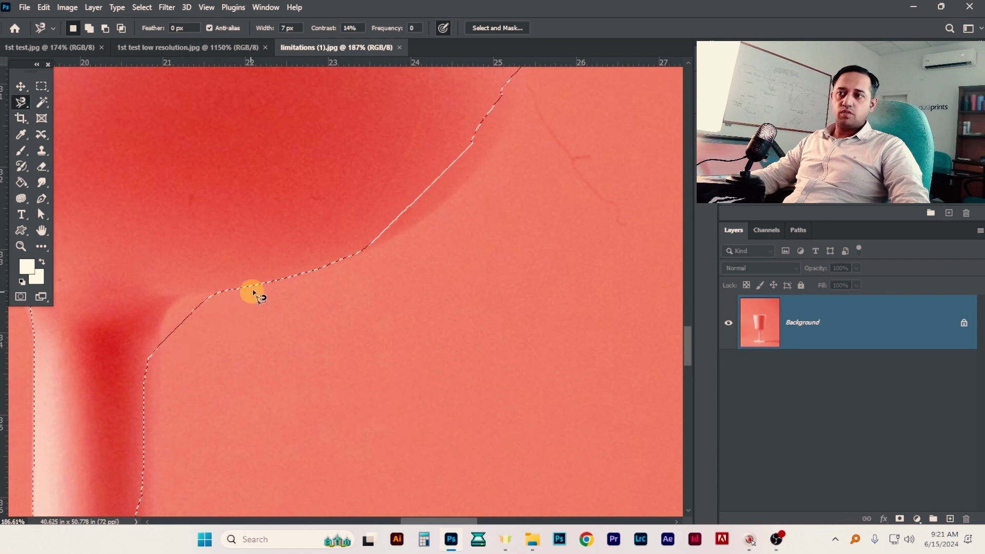
left_click_drag(218, 324, 241, 309)
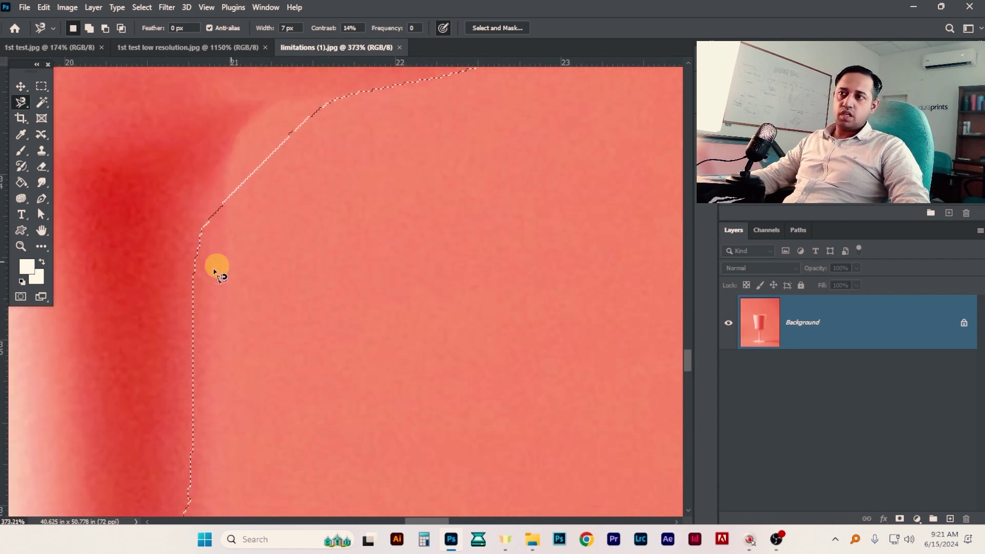
scroll(254, 326, "up", 5)
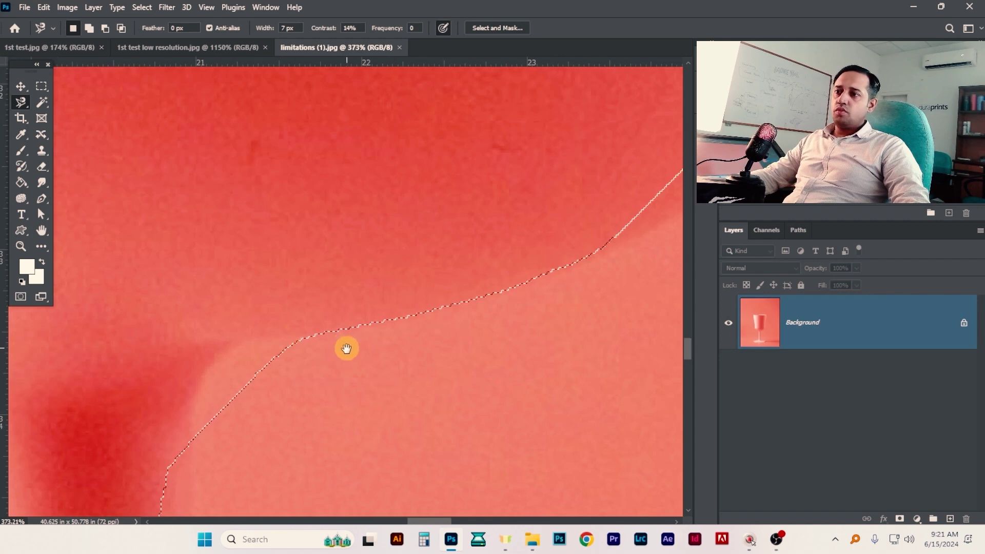
scroll(296, 379, "down", 4)
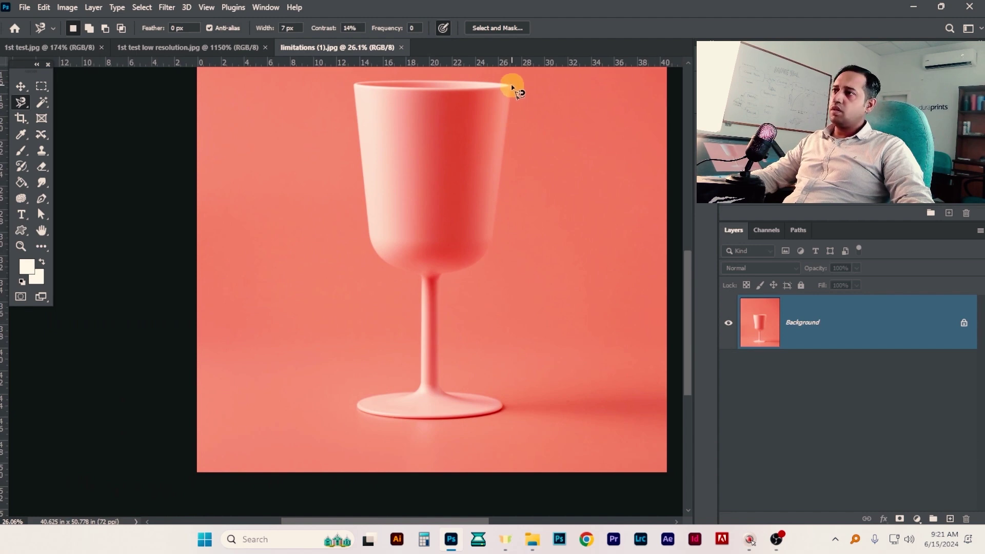
Trace the whole glass with the Magnetic Lasso around bowl, stem, foot and rim, closing the selection at the rim's starting corner
left_click(511, 86)
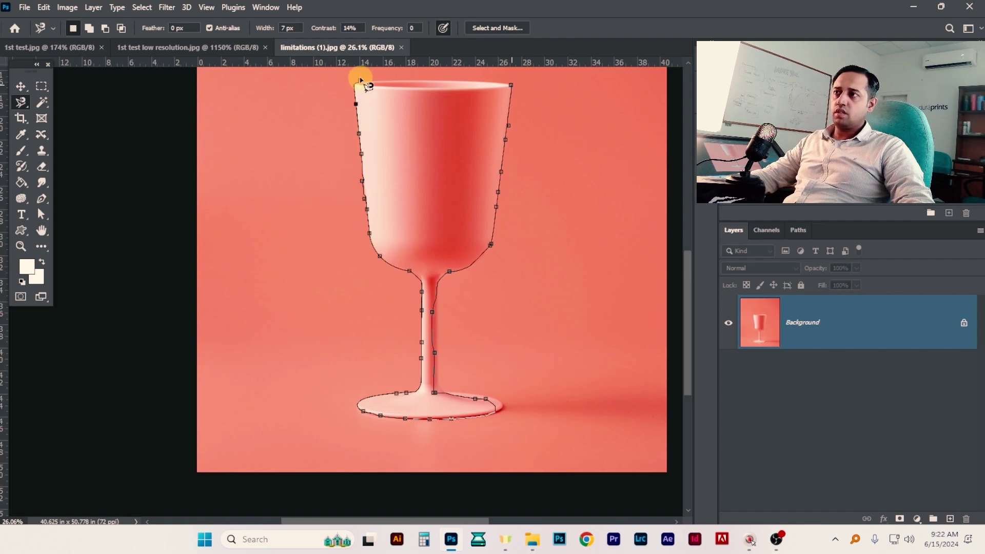
left_click_drag(360, 82, 507, 89)
left_click(510, 86)
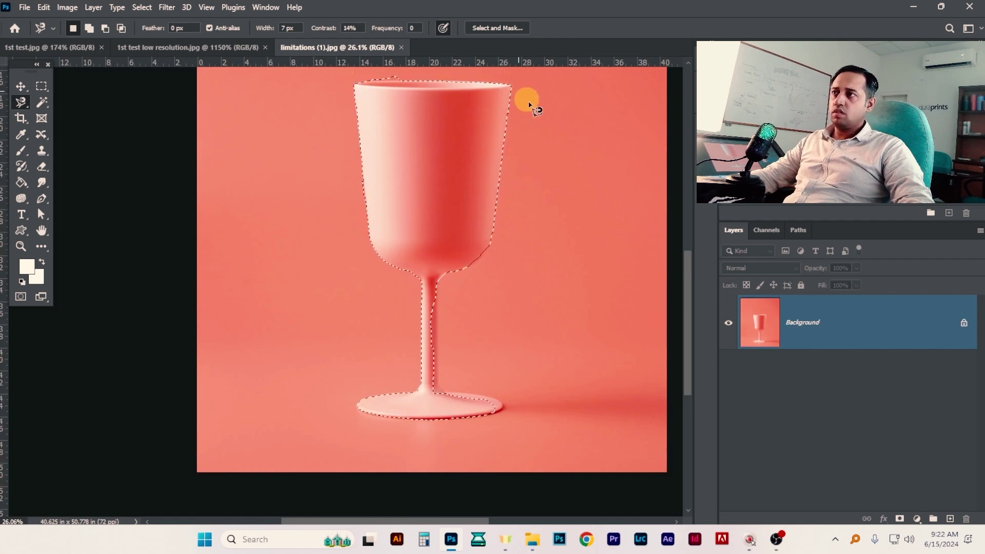
Copy the selected glass to a new layer and fill the Background layer with black
left_click_drag(471, 287, 518, 277)
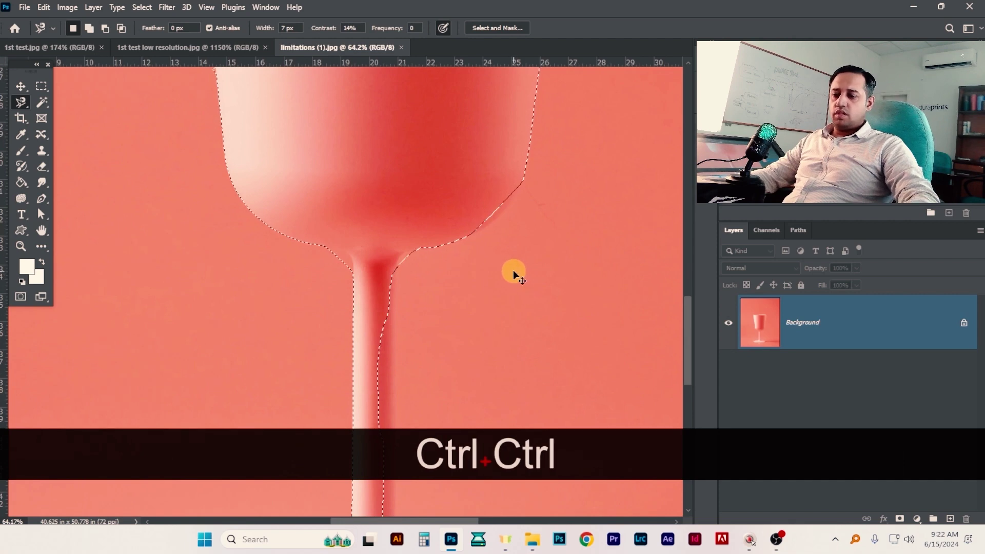
key("ctrl+j")
left_click(798, 378)
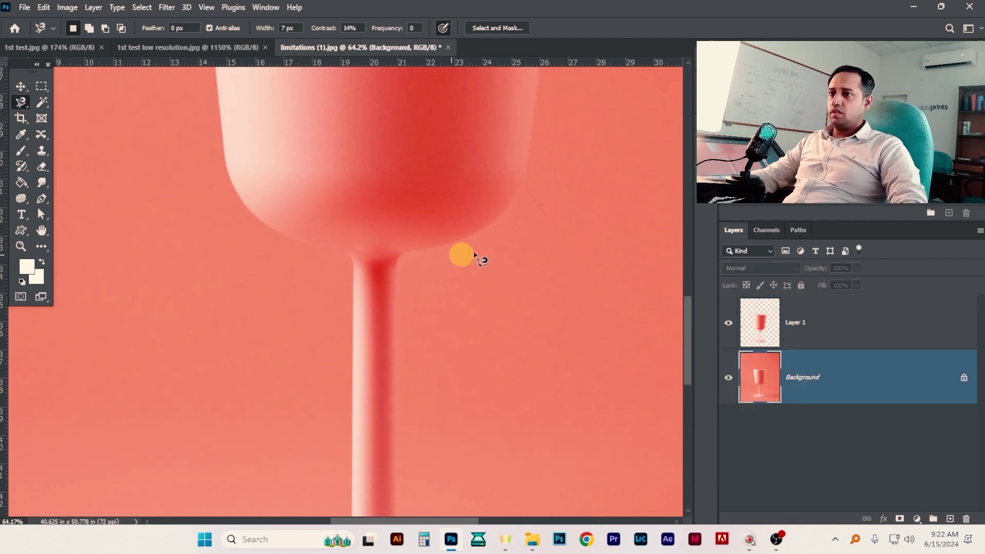
left_click(22, 283)
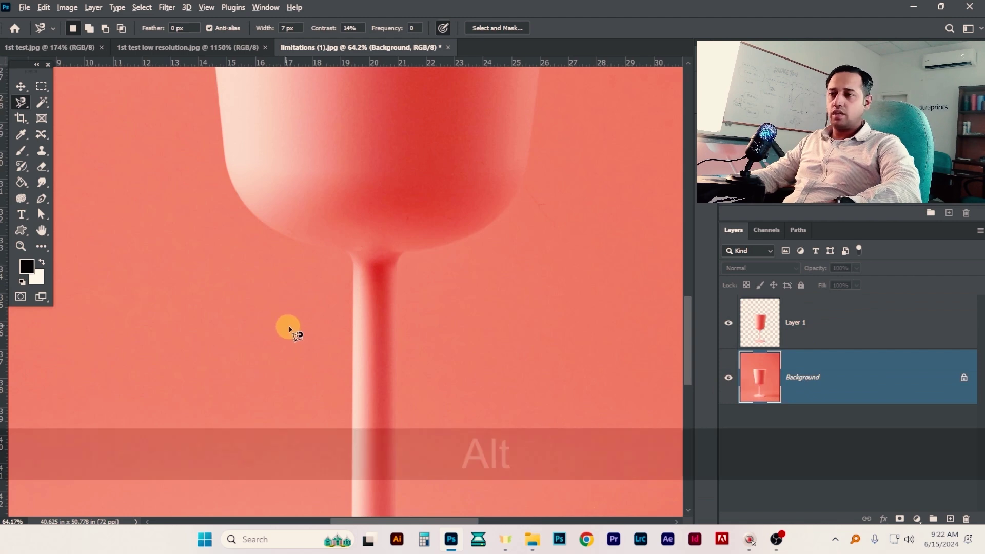
key("alt+BackSpace")
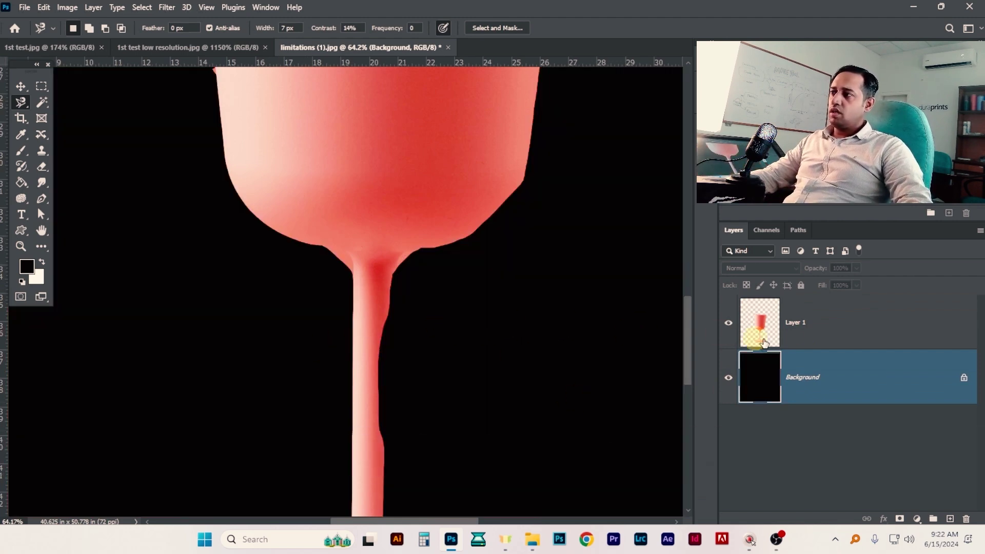
Select the glass cutout's layer and examine its edges at the rim, lower bowl and stem against the black background
left_click(795, 326)
left_click(571, 330, "ctrl+alt")
left_click_drag(539, 209, 522, 298)
left_click_drag(450, 290, 501, 301)
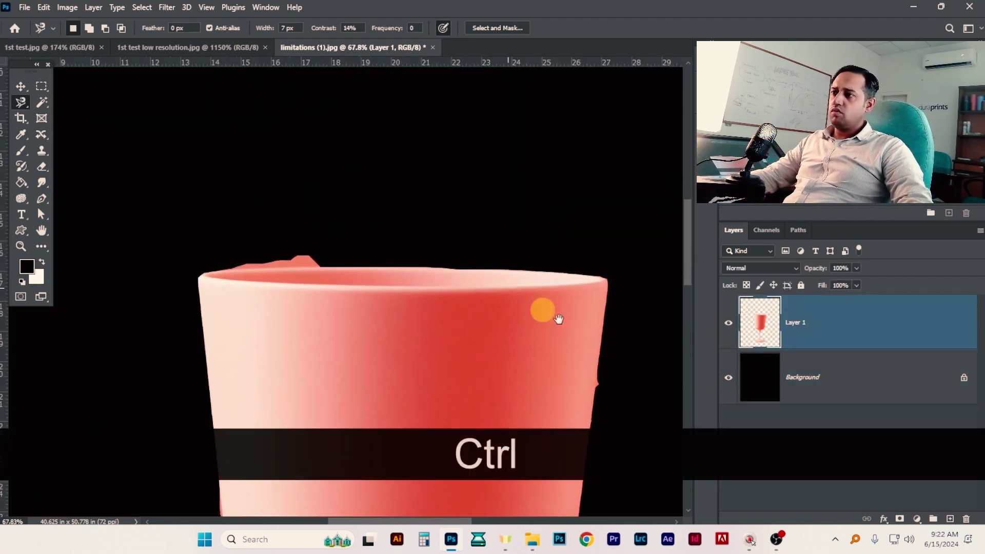
left_click_drag(577, 338, 513, 241)
left_click_drag(532, 284, 554, 233)
left_click_drag(497, 180, 747, 405)
left_click_drag(121, 284, 297, 187)
left_click_drag(326, 314, 398, 285)
left_click_drag(398, 202, 396, 324)
left_click_drag(299, 241, 330, 245)
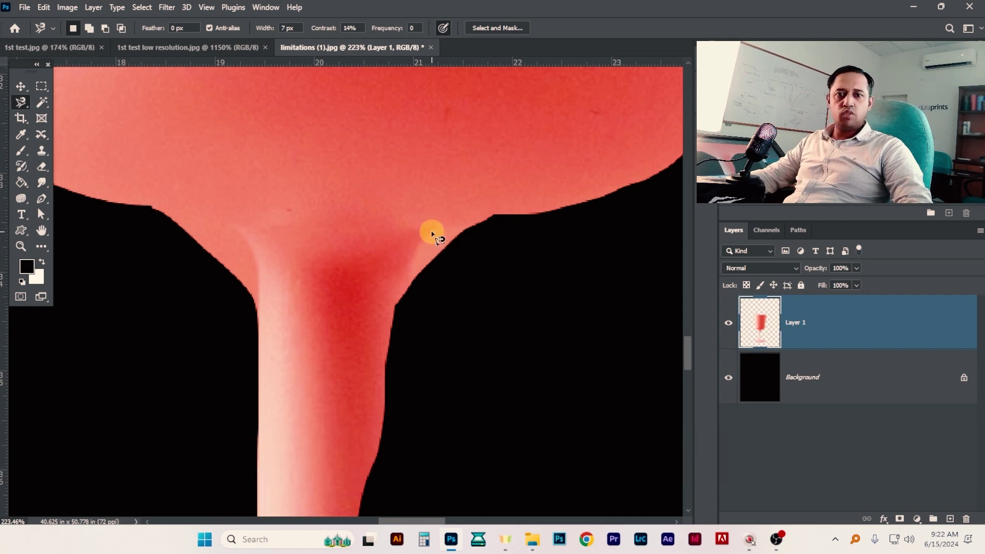
scroll(259, 216, "left", 5)
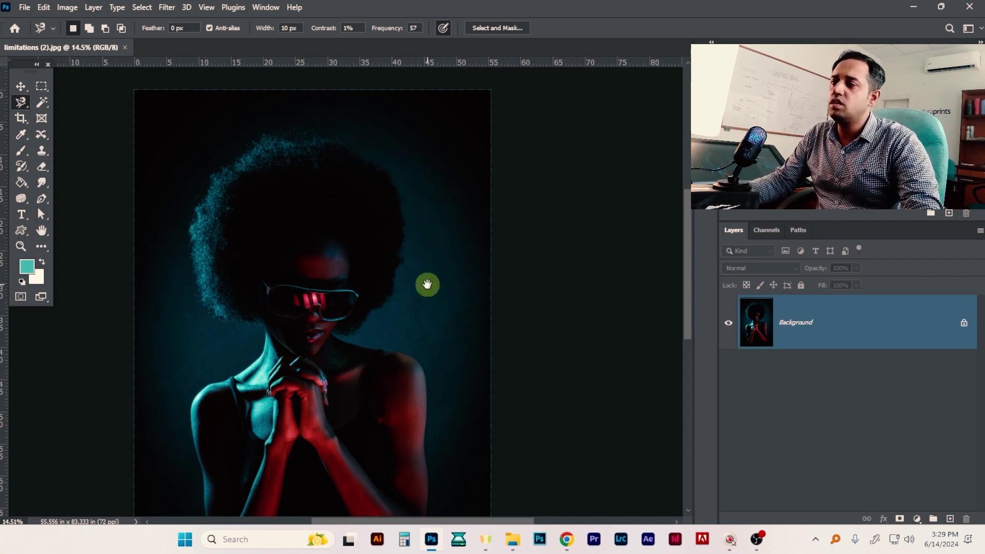
In limitations (2).jpg, trace with the Magnetic Lasso from the hair beside the jaw over the red-lit shoulder and down the arm to the elbow
left_click_drag(427, 285, 485, 259)
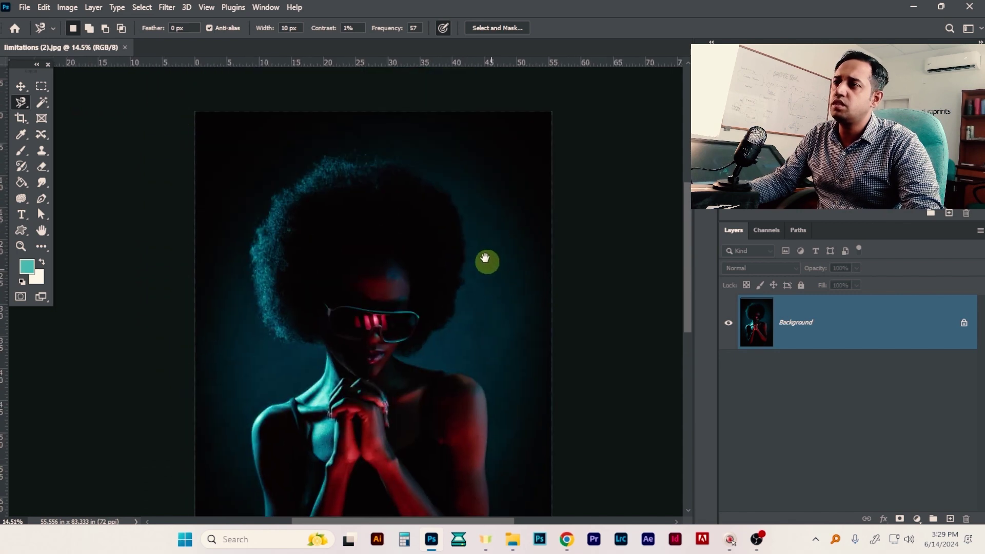
left_click_drag(449, 183, 473, 202)
left_click_drag(502, 418, 491, 259)
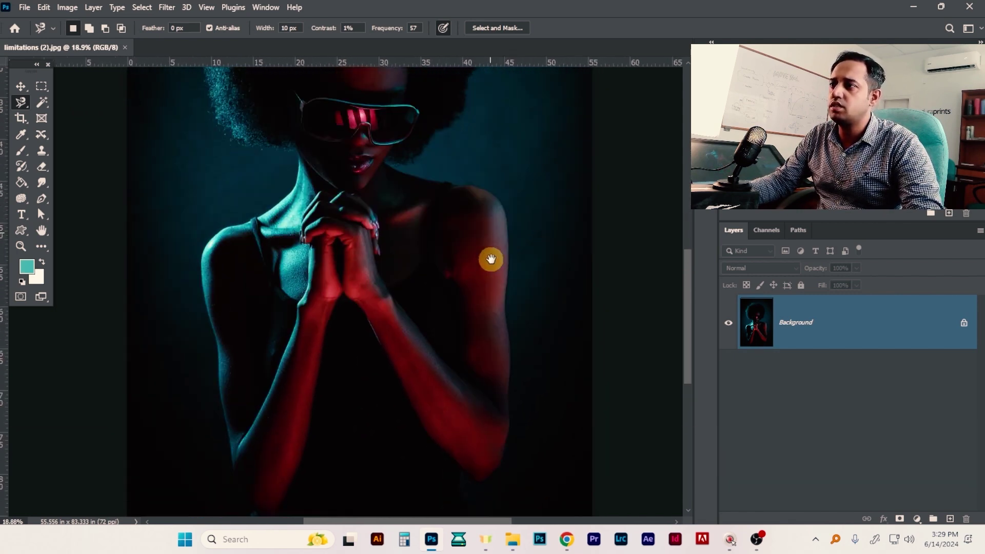
left_click_drag(466, 194, 472, 222)
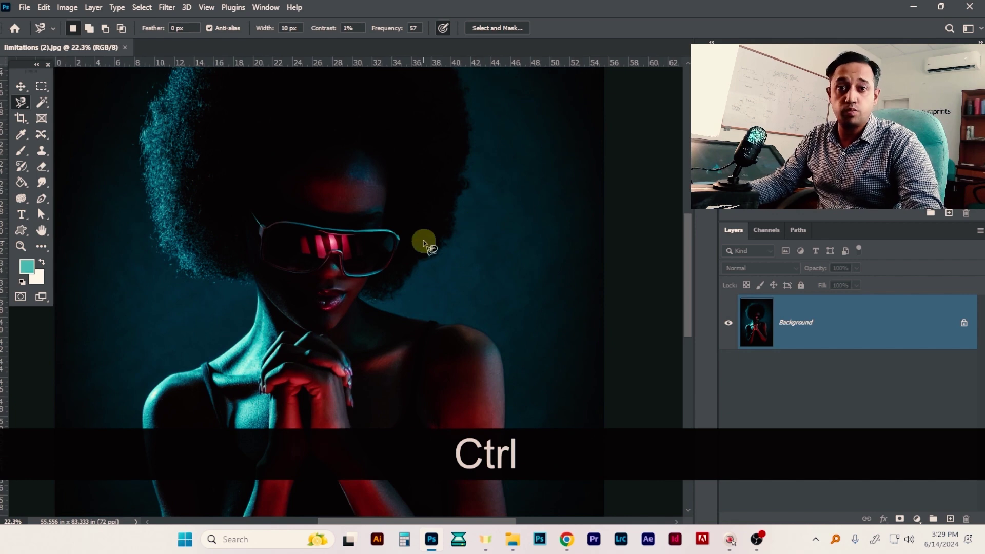
mouse_move(456, 259)
left_mouse_down()
mouse_move(461, 268)
mouse_move(436, 269)
mouse_move(366, 205)
mouse_move(308, 227)
left_mouse_up()
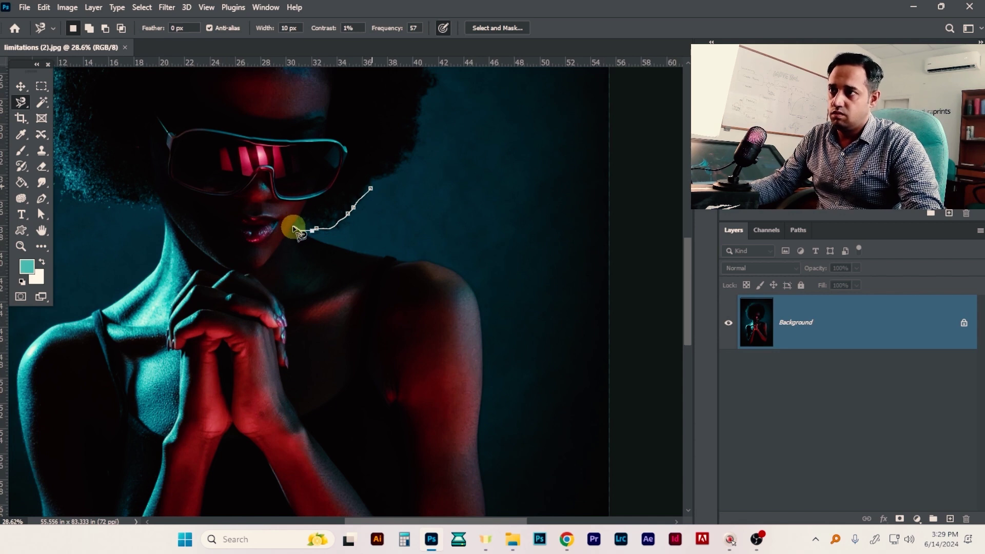
mouse_move(310, 236)
left_mouse_down()
mouse_move(462, 273)
mouse_move(478, 301)
mouse_move(483, 364)
mouse_move(467, 135)
left_mouse_up()
left_click(484, 357, "ctrl")
left_click(484, 357, "ctrl")
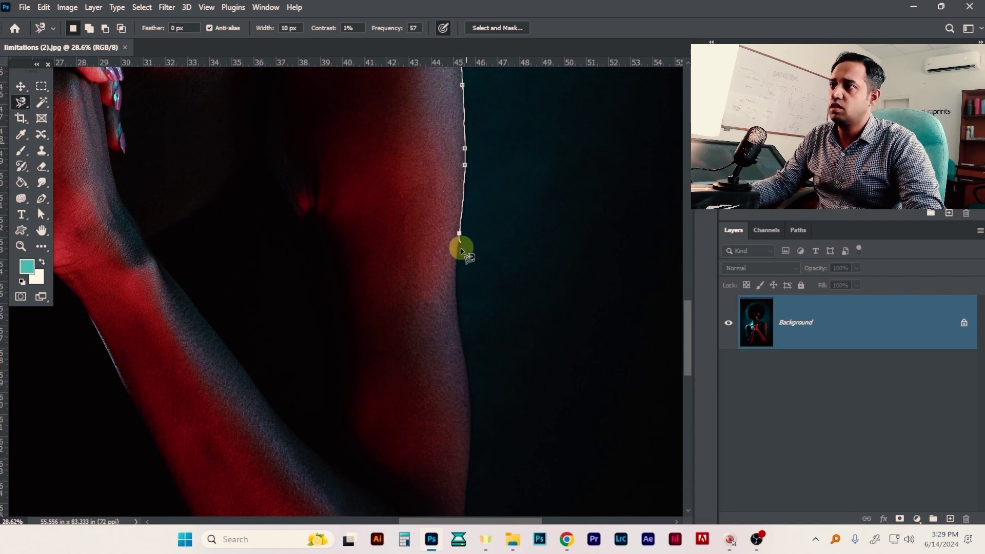
mouse_move(461, 251)
left_mouse_down()
mouse_move(458, 318)
mouse_move(475, 394)
mouse_move(469, 231)
mouse_move(486, 140)
mouse_move(470, 408)
mouse_move(444, 472)
mouse_move(382, 499)
mouse_move(356, 471)
mouse_move(365, 488)
left_mouse_up()
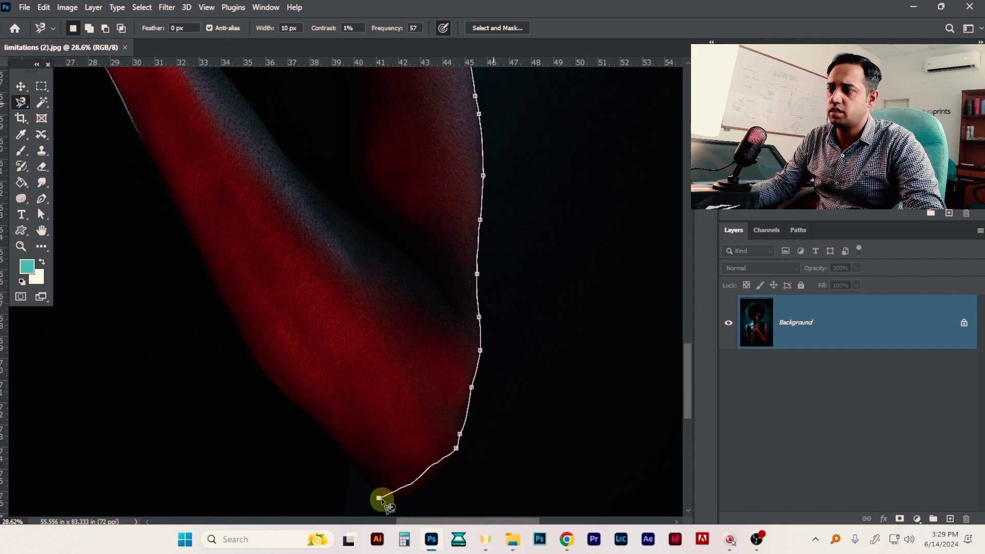
Continue the trace along the image's lower edge, up the teal-lit arm and shoulder and around the afro, closing the selection at its start
left_click(350, 458, "ctrl+alt")
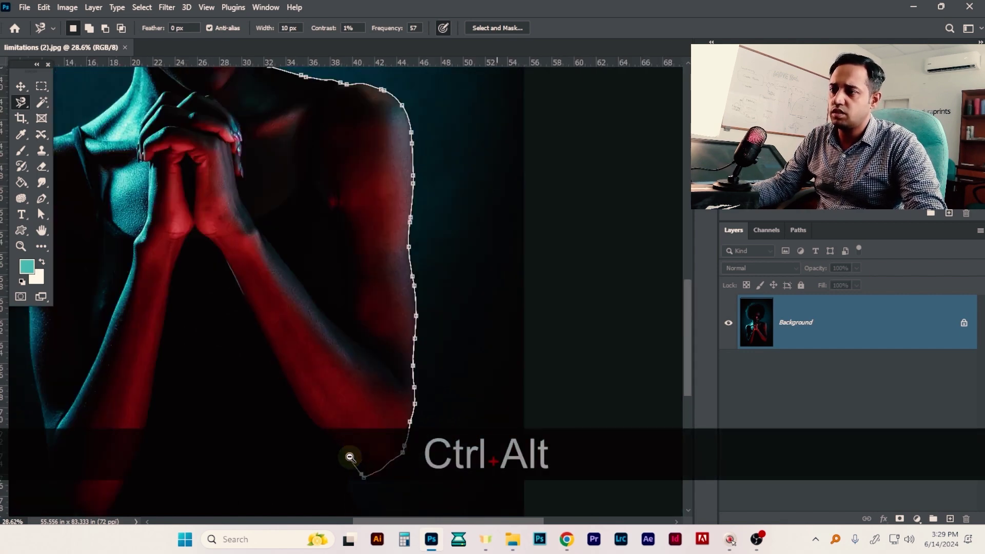
mouse_move(357, 485)
left_mouse_down()
mouse_move(362, 509)
mouse_move(352, 519)
mouse_move(205, 510)
left_mouse_up()
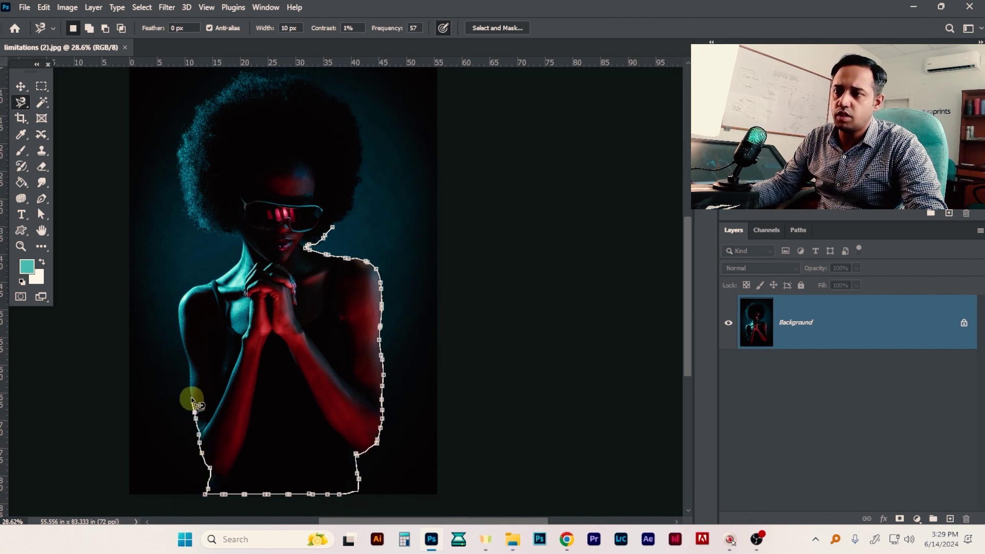
mouse_move(191, 399)
left_mouse_down()
mouse_move(189, 291)
mouse_move(233, 274)
mouse_move(251, 242)
mouse_move(241, 224)
mouse_move(204, 212)
mouse_move(181, 173)
mouse_move(197, 109)
mouse_move(244, 77)
mouse_move(313, 76)
mouse_move(361, 128)
mouse_move(355, 204)
left_mouse_up()
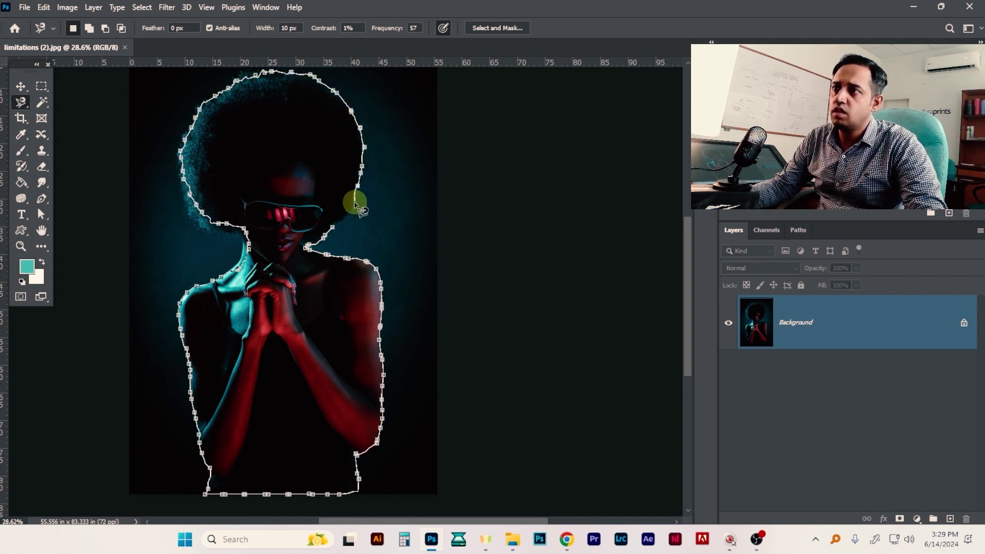
left_click(335, 230)
key("ctrl+z")
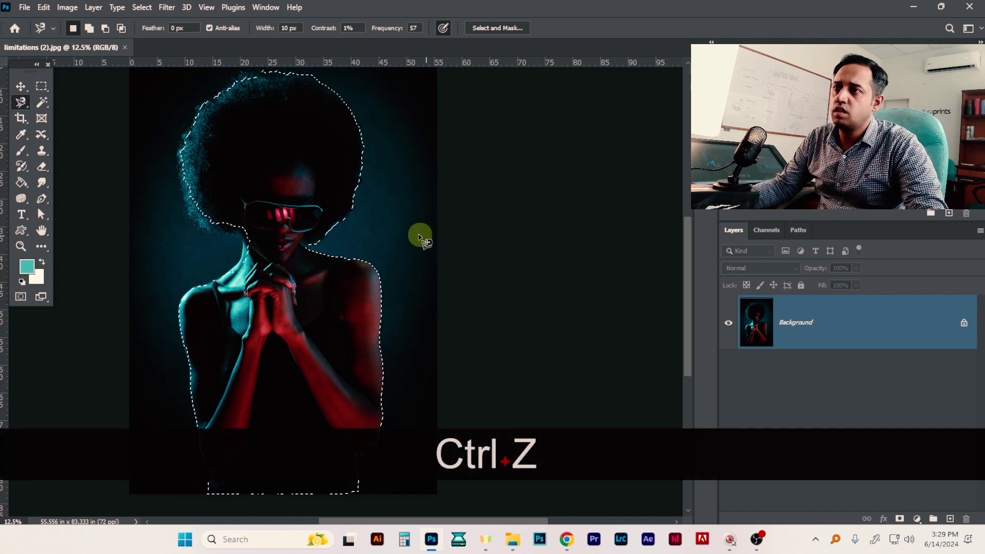
Examine how closely the selection follows the frizzy afro edge, from beside the jaw and sunglasses up to the upper hair
key("ctrl+space")
left_click(339, 218, "ctrl")
left_click(345, 218, "ctrl")
left_click(352, 259, "ctrl")
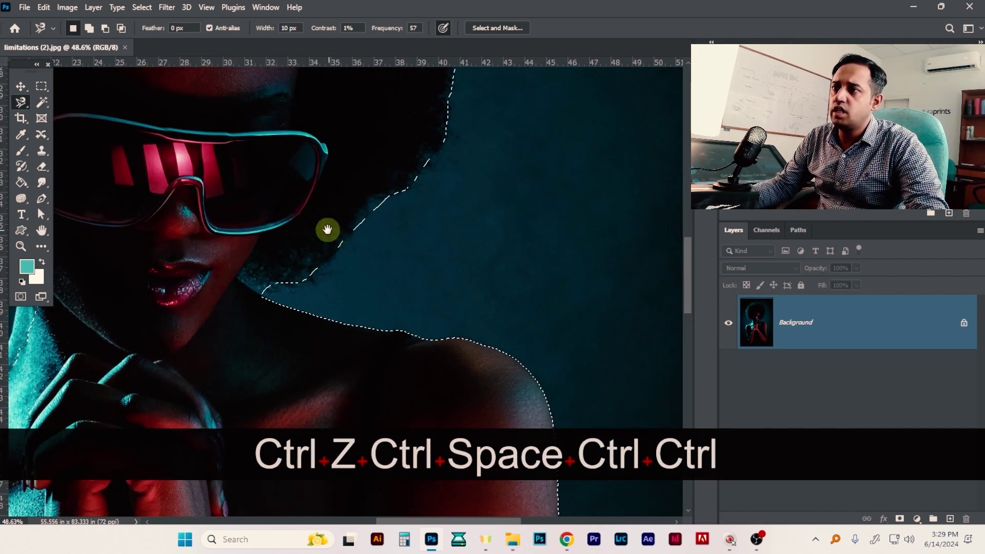
left_click(326, 227, "ctrl")
left_click(380, 216, "ctrl")
left_click_drag(433, 171, 408, 313)
left_click(407, 306, "ctrl")
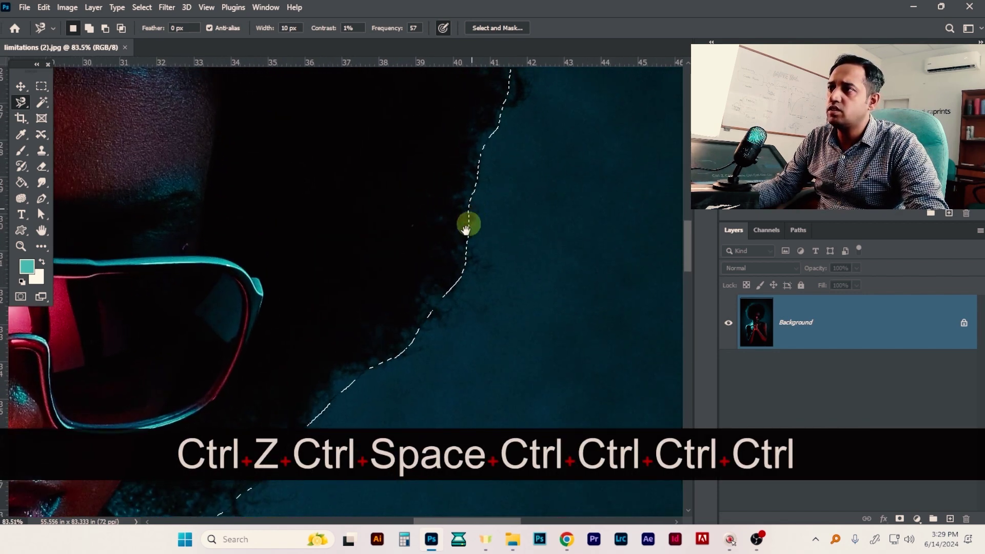
left_click_drag(466, 226, 441, 380)
left_click_drag(481, 162, 474, 249)
left_click_drag(481, 234, 501, 218)
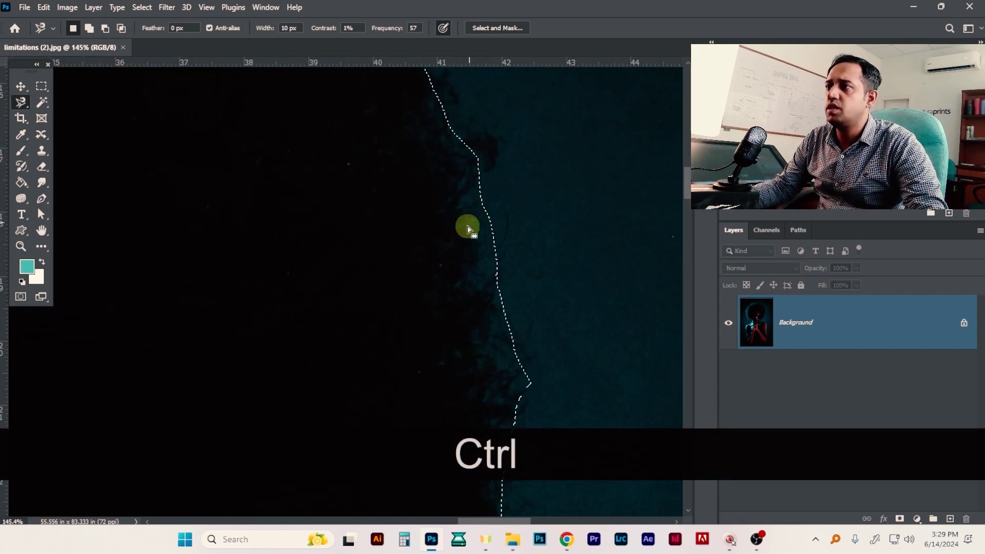
Examine the selection border from the afro's side down to the red-lit shoulder and arm, comparing the hair edge with the smooth skin edge
left_click_drag(514, 383, 517, 240)
left_click_drag(530, 275, 503, 277, "ctrl+alt")
left_click_drag(501, 380, 475, 117)
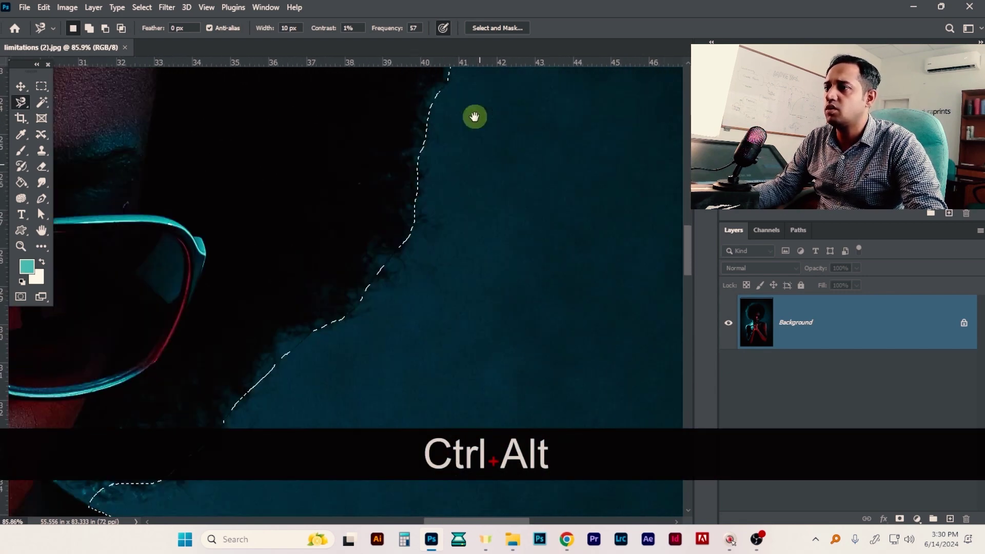
left_click_drag(464, 303, 459, 128)
left_click_drag(451, 209, 423, 211, "ctrl+alt")
left_click_drag(438, 302, 401, 80)
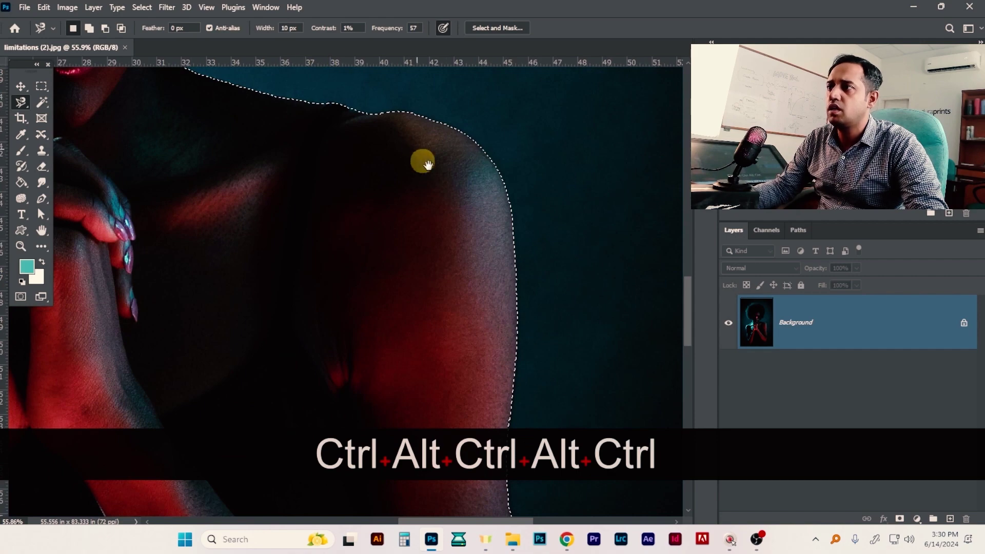
left_click_drag(417, 159, 471, 315)
key("ctrl")
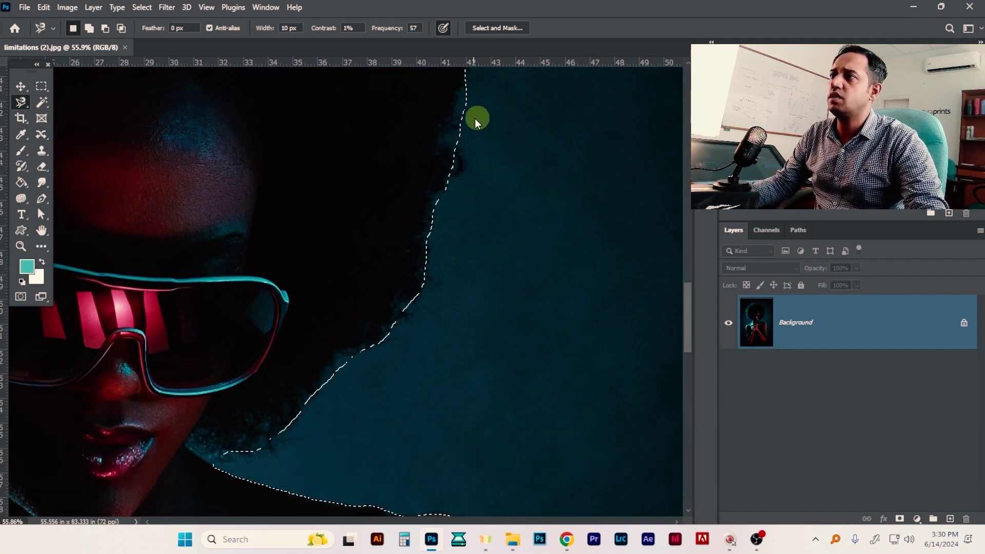
key("ctrl+space")
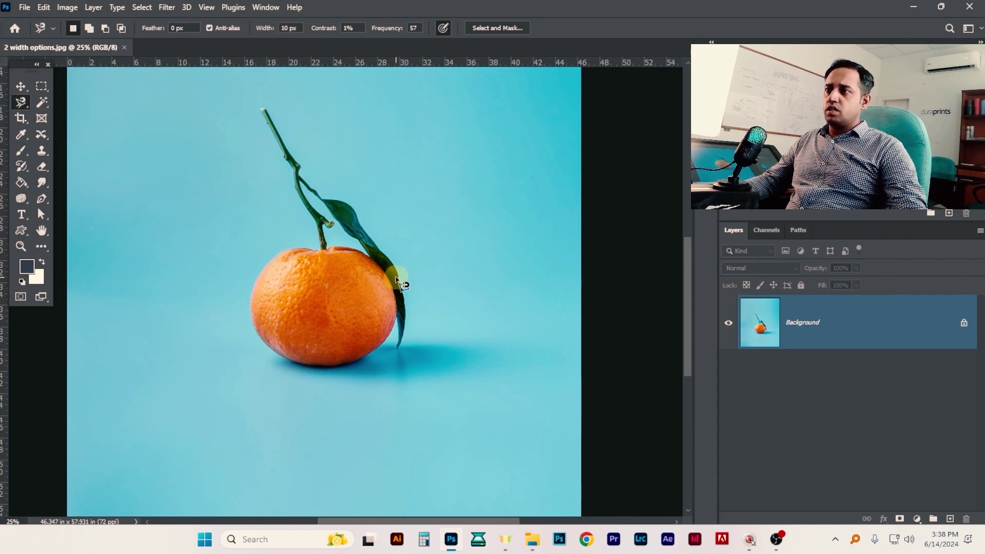
In 2 width options.jpg, try tracing the leaf's outer edge with the Magnetic Lasso at 10 px width, and clear the selection
scroll(400, 283, "up", 4)
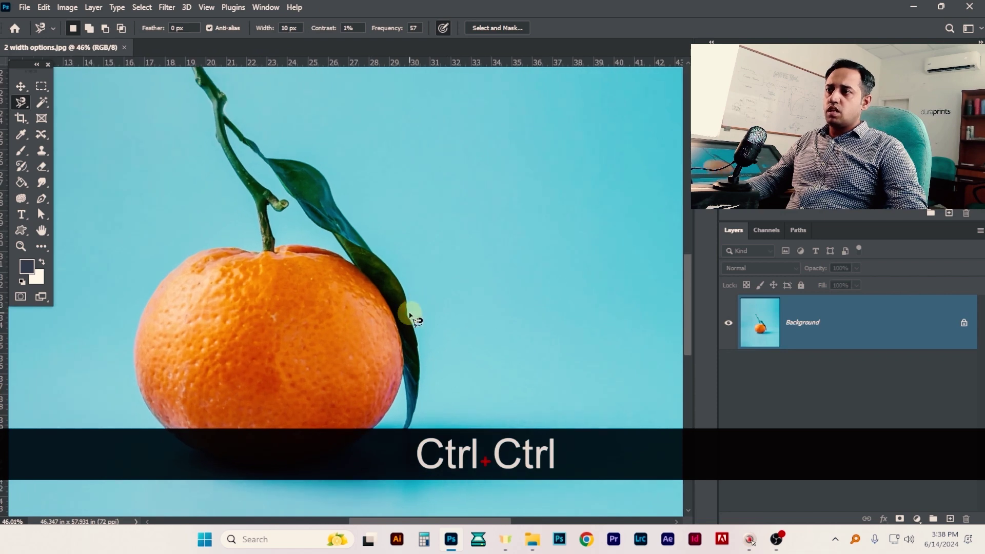
left_click_drag(405, 302, 399, 281)
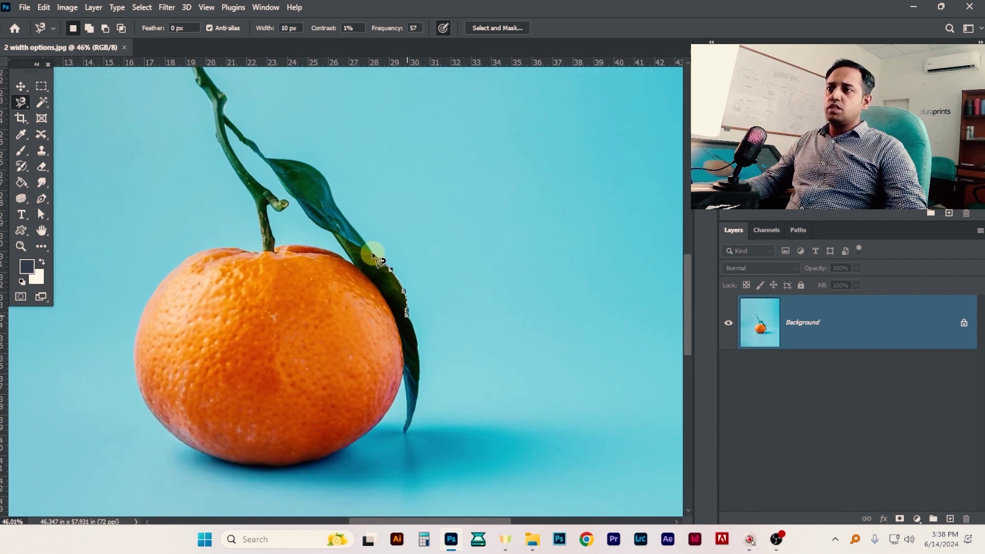
left_click(368, 222, "ctrl")
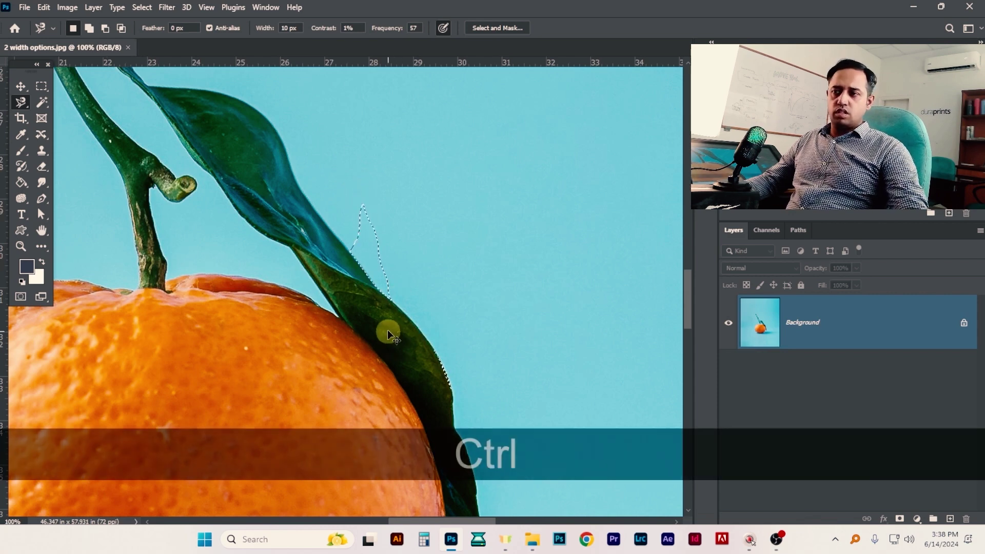
key("ctrl+d")
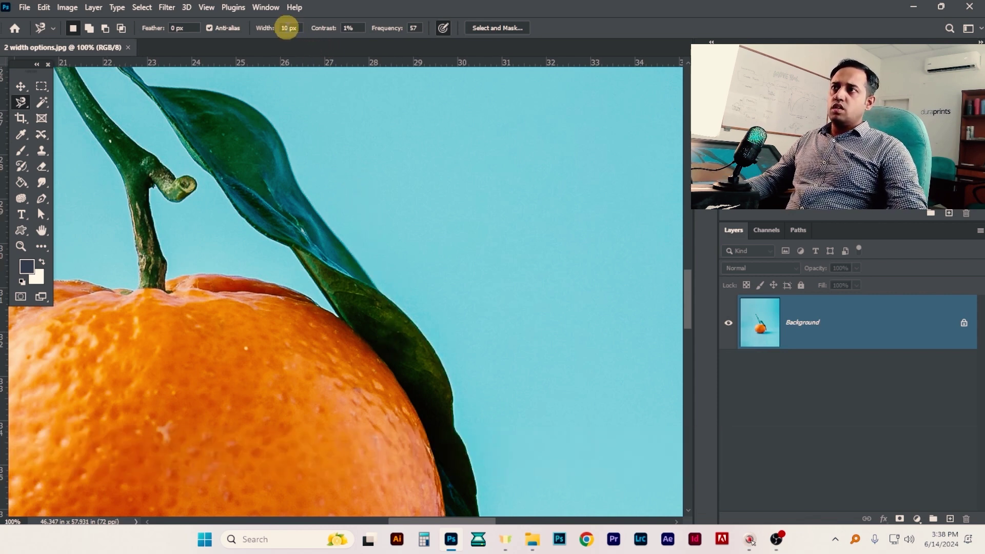
Set the Magnetic Lasso width to 50 px, try tracing up the leaf's outer edge with it, and clear the selection
left_click(288, 28)
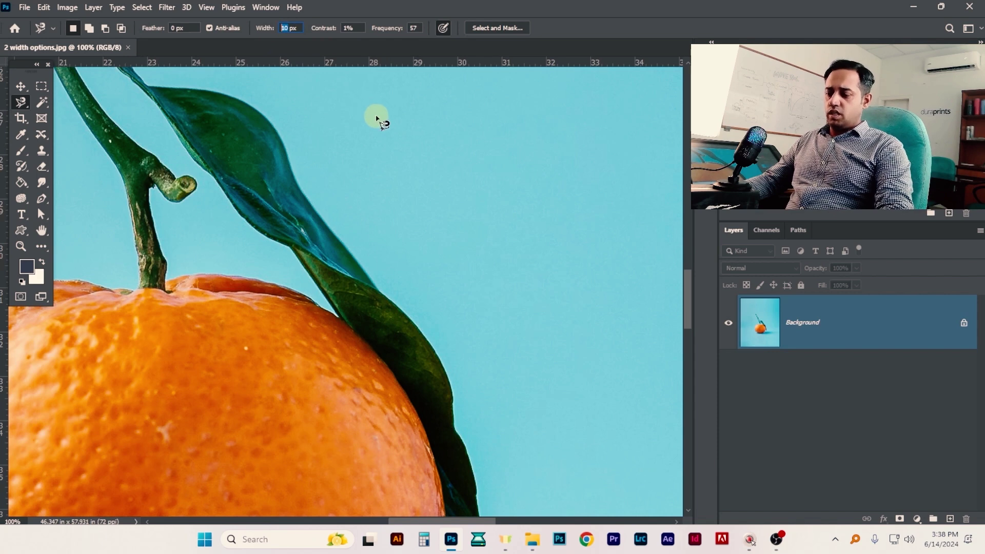
type("5")
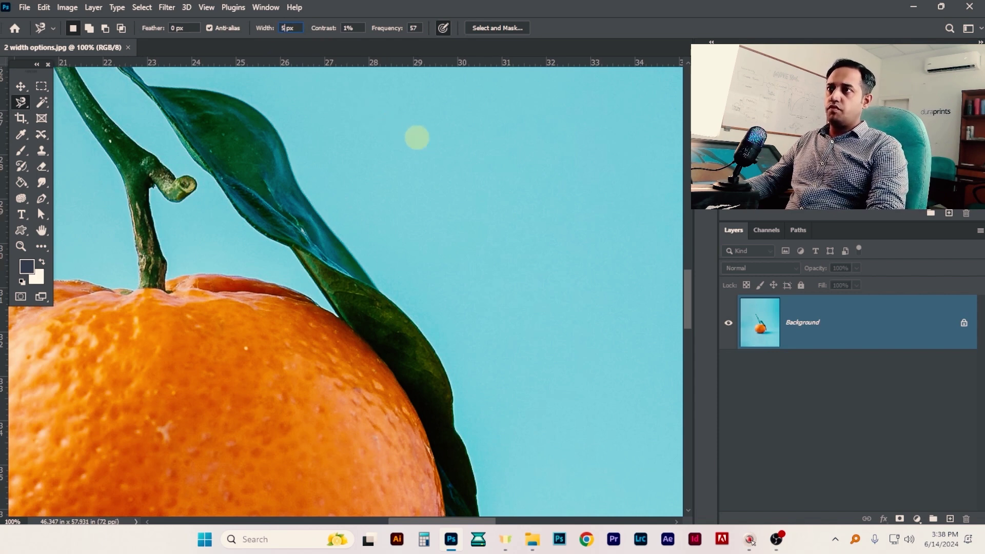
type("0")
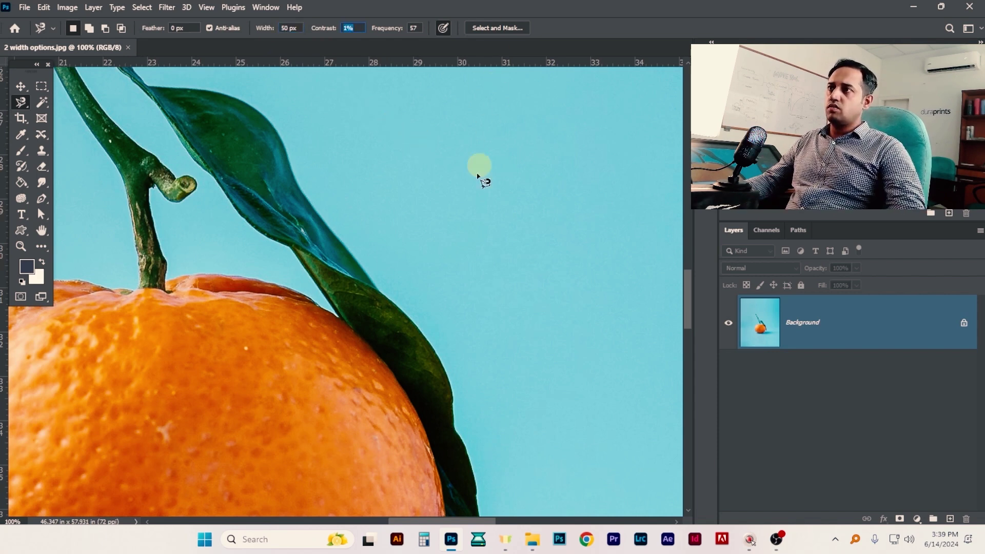
left_click(455, 425)
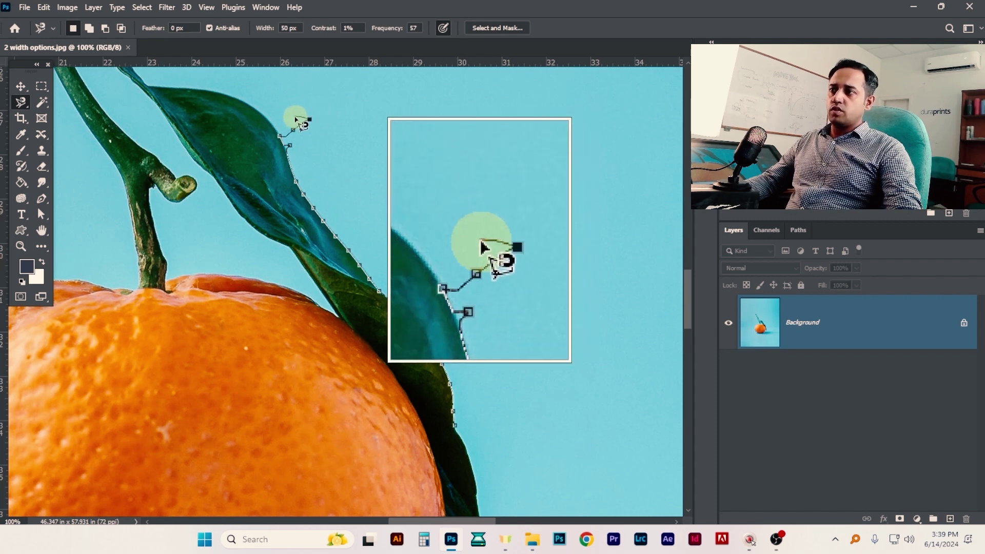
double_click(304, 148)
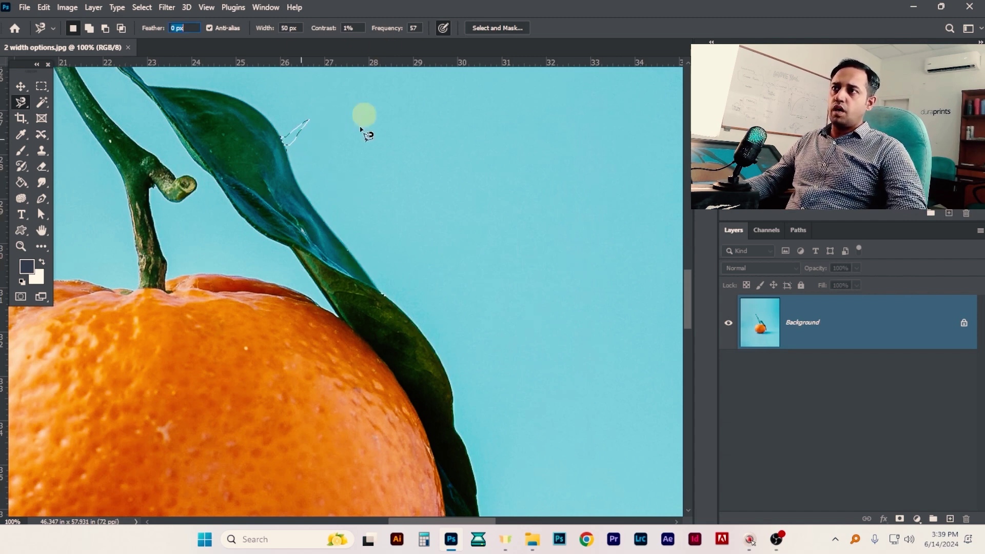
key("ctrl")
key("ctrl+d")
Set the Magnetic Lasso width to 2 px, try tracing the leaf's outer edge loosely with it, and clear the selection
left_click(288, 28)
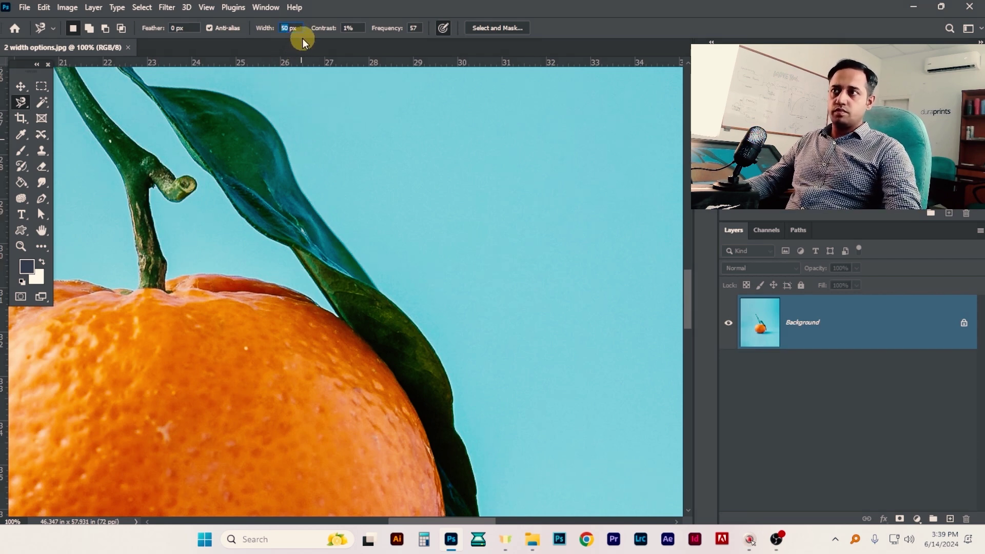
type("2")
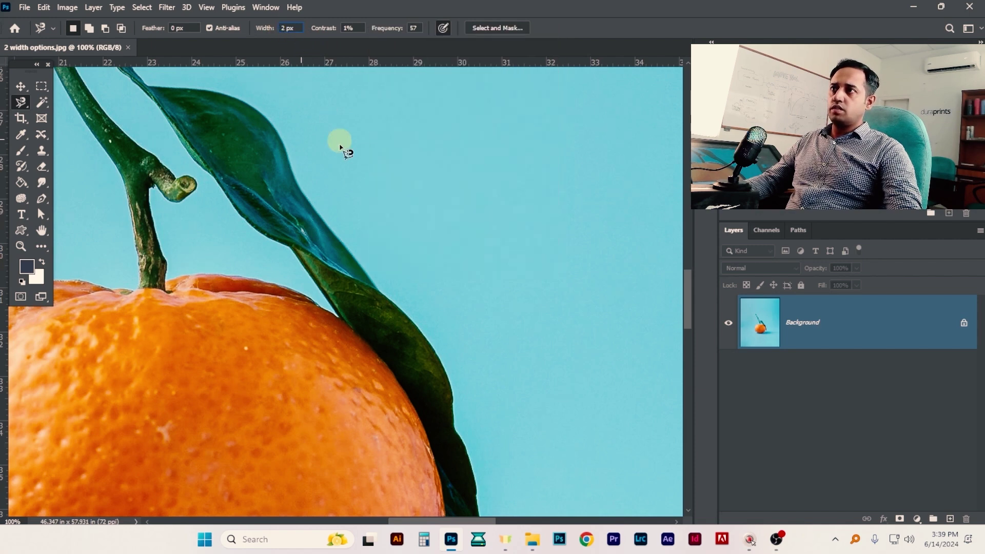
left_click(455, 428)
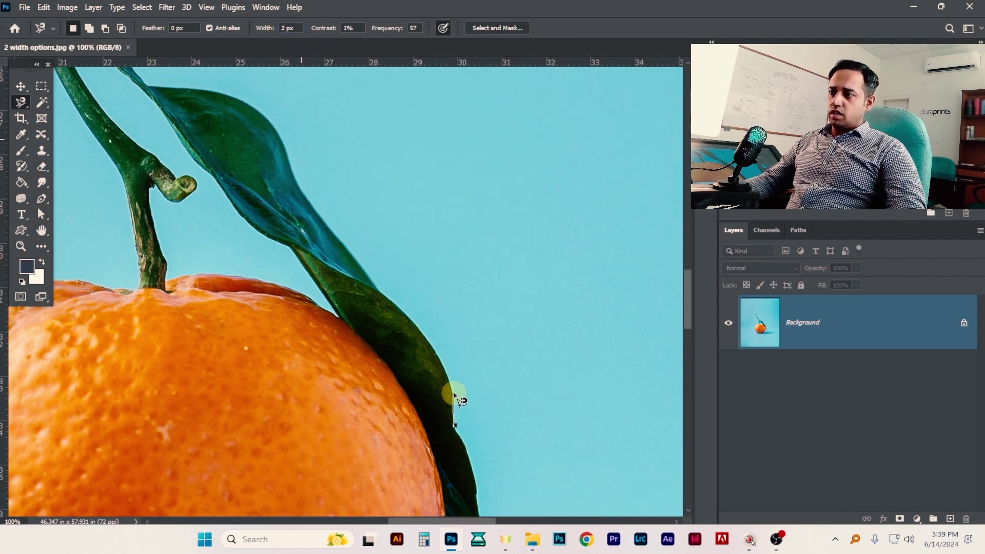
left_click(441, 362, "ctrl")
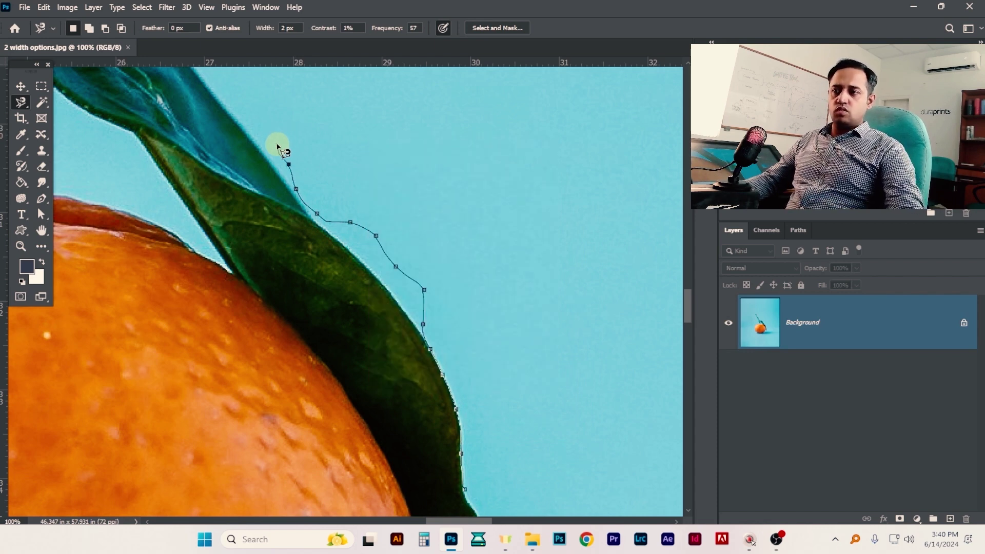
key("ctrl+d")
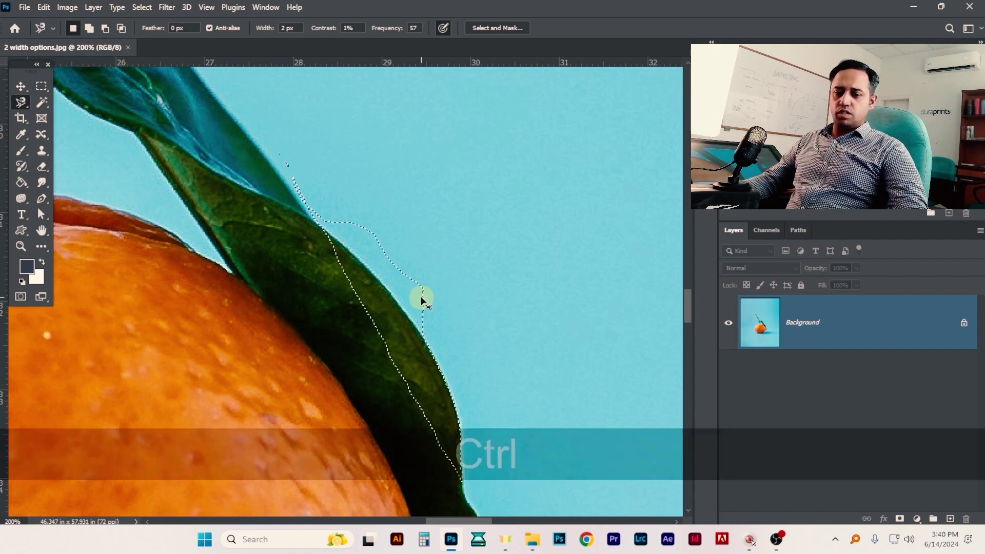
Trace a short stretch of the leaf's outer edge at 2 px width and examine the selection border at pixel level
scroll(445, 334, "down", 8, "ctrl+alt")
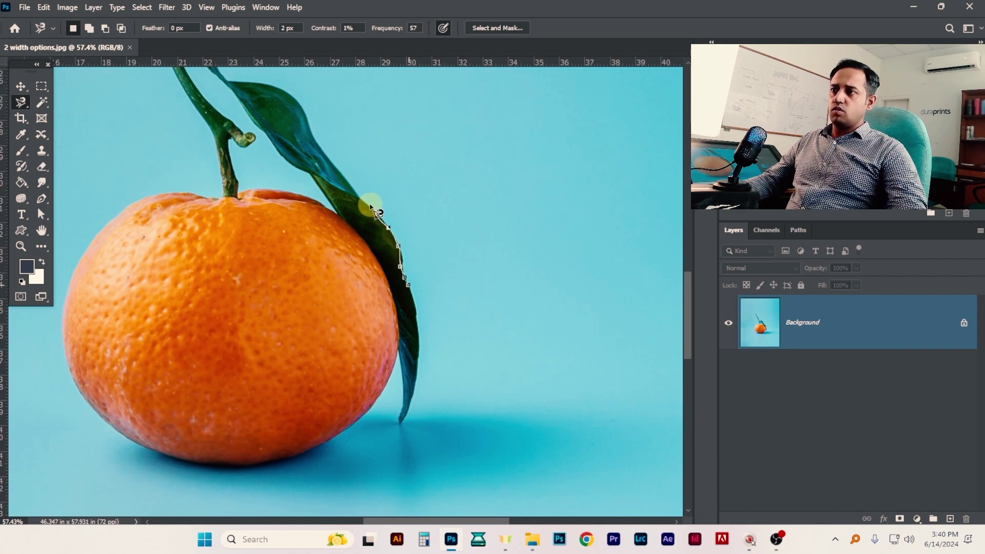
left_click_drag(411, 254, 468, 243)
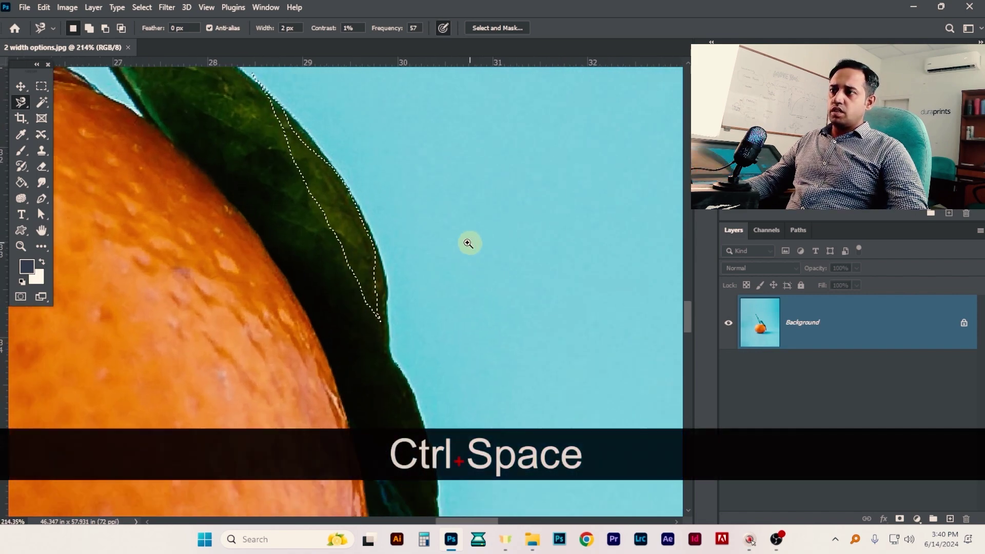
left_click_drag(364, 208, 412, 198)
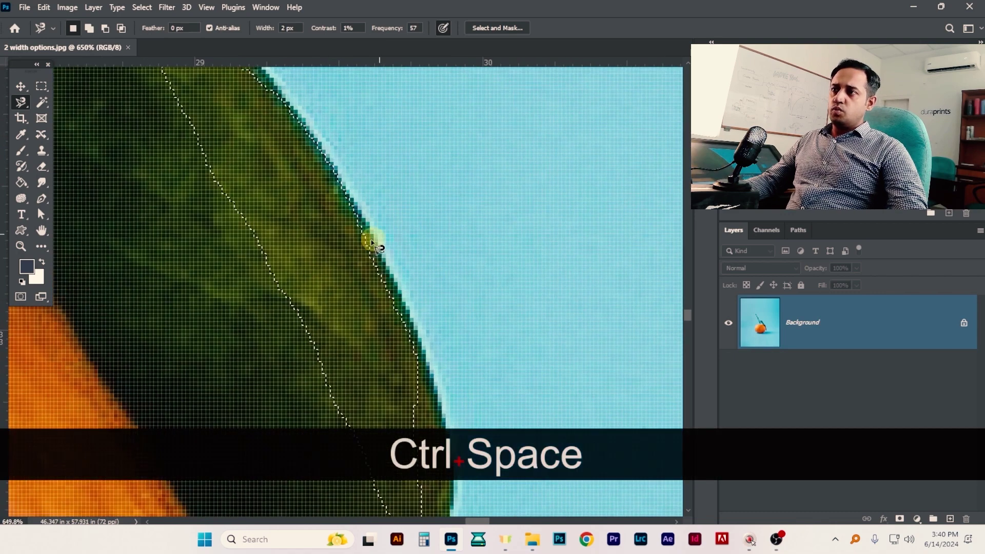
Set the Magnetic Lasso width to 75 px and clear the leaf selection
left_click(286, 29)
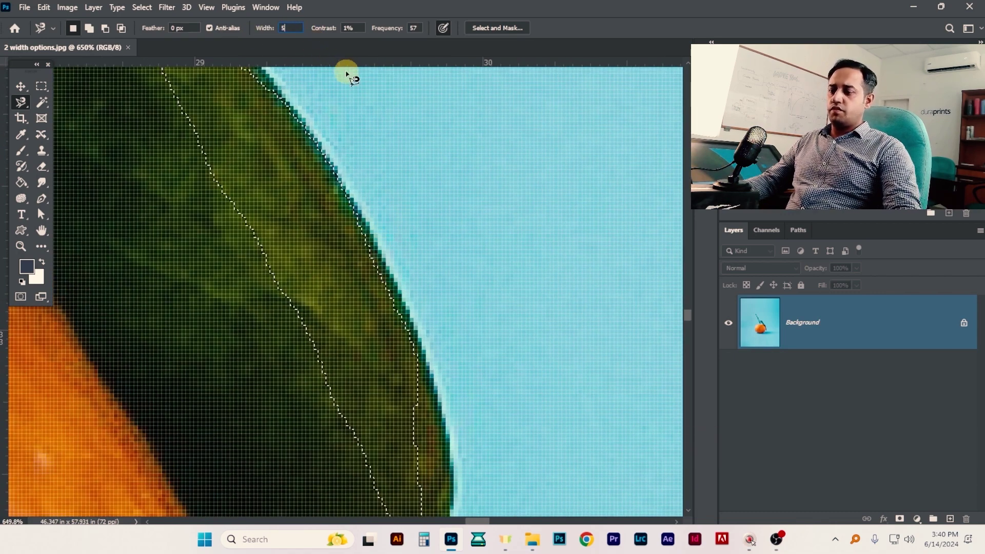
key("BackSpace")
type("75")
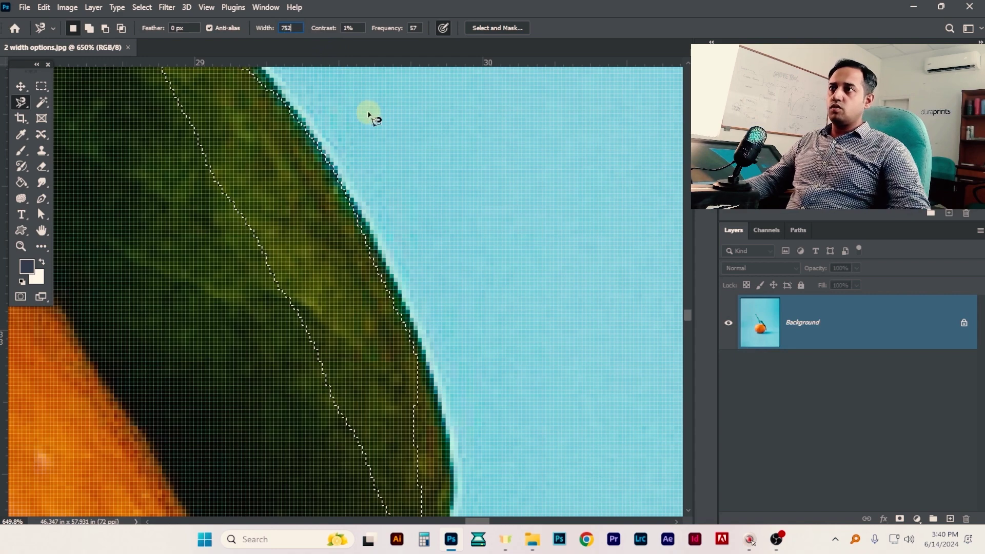
key("Tab")
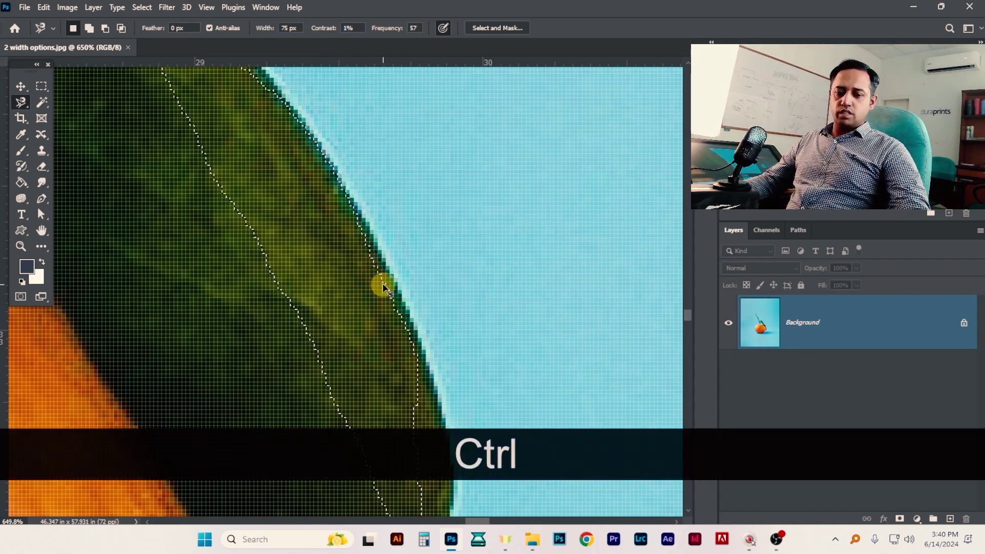
key("ctrl+d")
Trace up the leaf's outer edge and back down along the orange at 75 px width, closing the selection around the leaf
scroll(409, 323, "down", 5)
left_click_drag(448, 348, 385, 304)
left_click(376, 310)
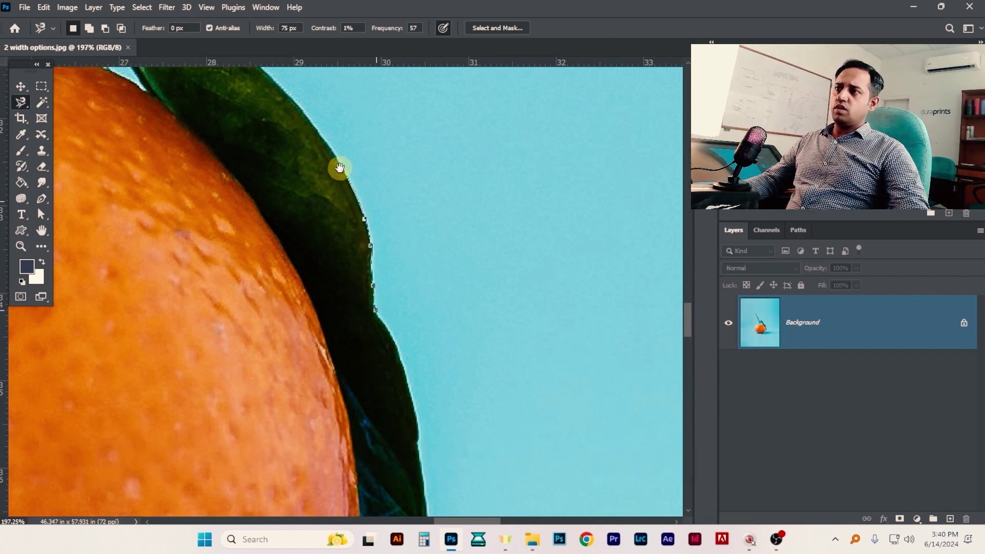
left_click_drag(340, 168, 475, 365)
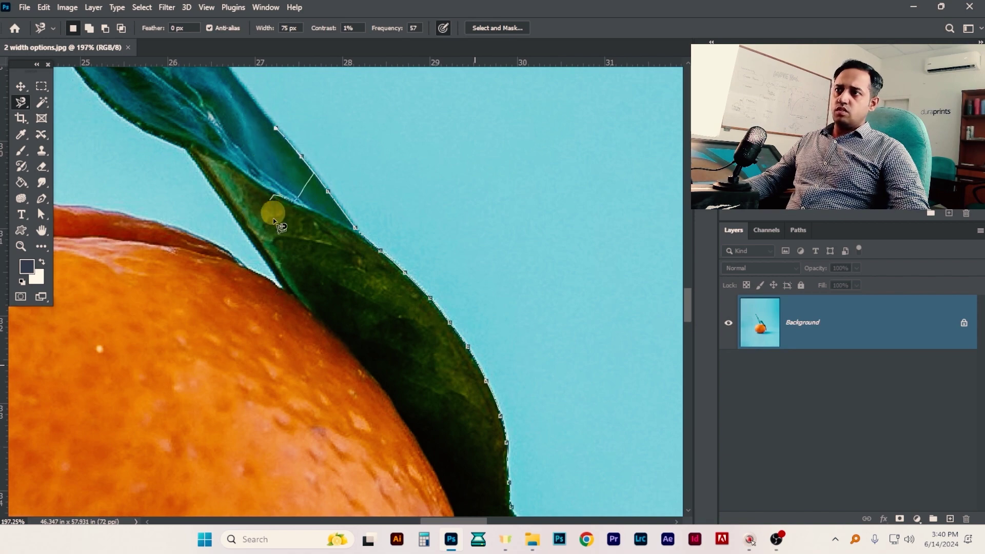
left_click_drag(411, 410, 363, 234)
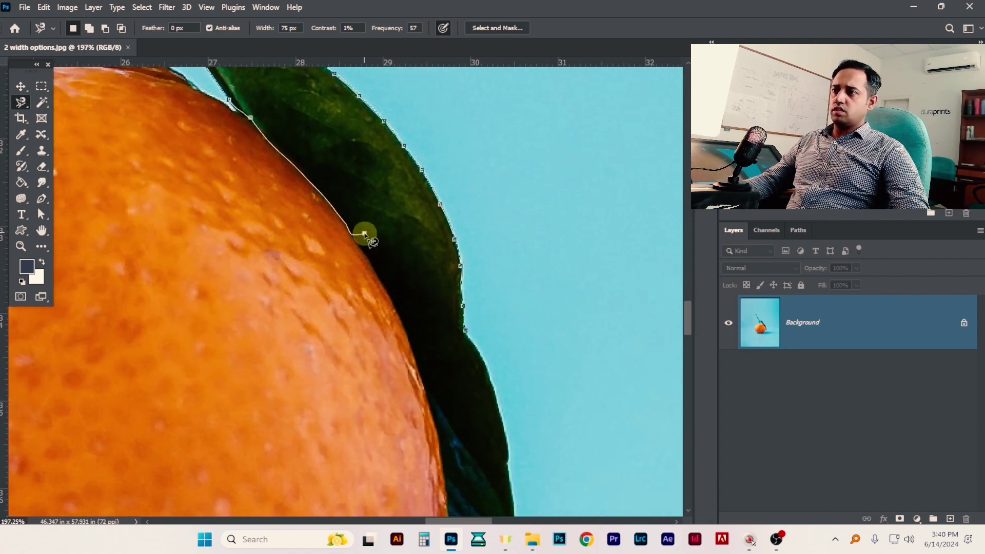
double_click(460, 325)
Examine the 75 px selection border along both sides of the leaf, and deselect it
left_click_drag(452, 264, 494, 281)
left_click(494, 280, "ctrl")
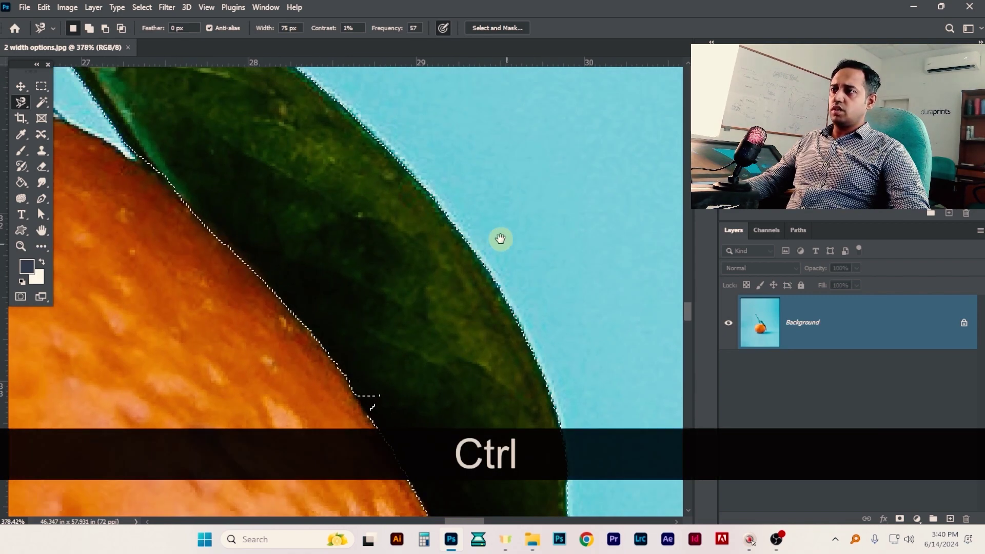
left_click_drag(290, 69, 452, 275)
key("ctrl+d")
scroll(464, 336, "down", 5)
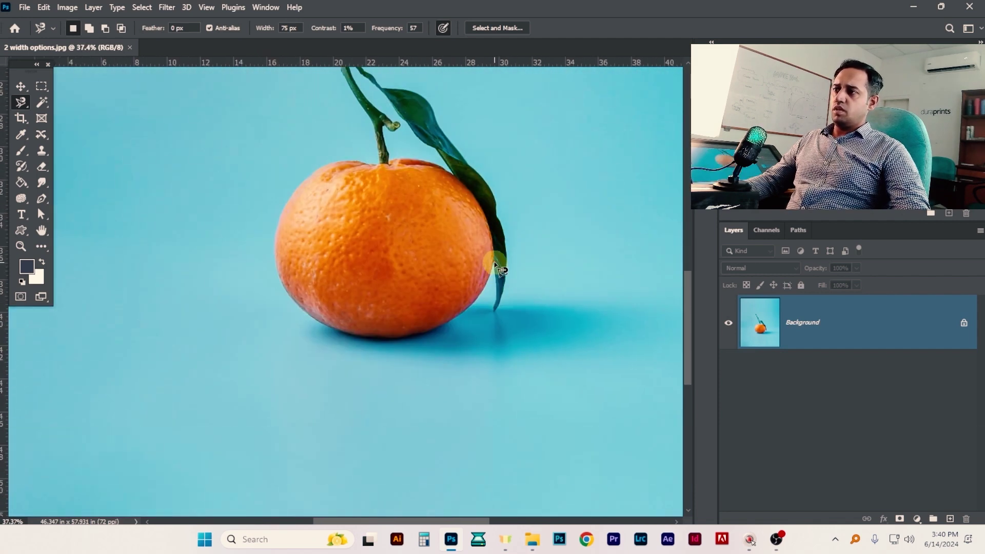
Trace around the orange and up the stem with the Magnetic Lasso at 75 px width, removing misplaced anchor points near the stem tip
mouse_move(497, 268)
left_mouse_down()
mouse_move(464, 308)
mouse_move(421, 331)
mouse_move(363, 334)
mouse_move(314, 318)
mouse_move(282, 279)
mouse_move(273, 242)
mouse_move(279, 189)
mouse_move(314, 166)
mouse_move(362, 158)
mouse_move(380, 292)
mouse_move(368, 247)
left_mouse_up()
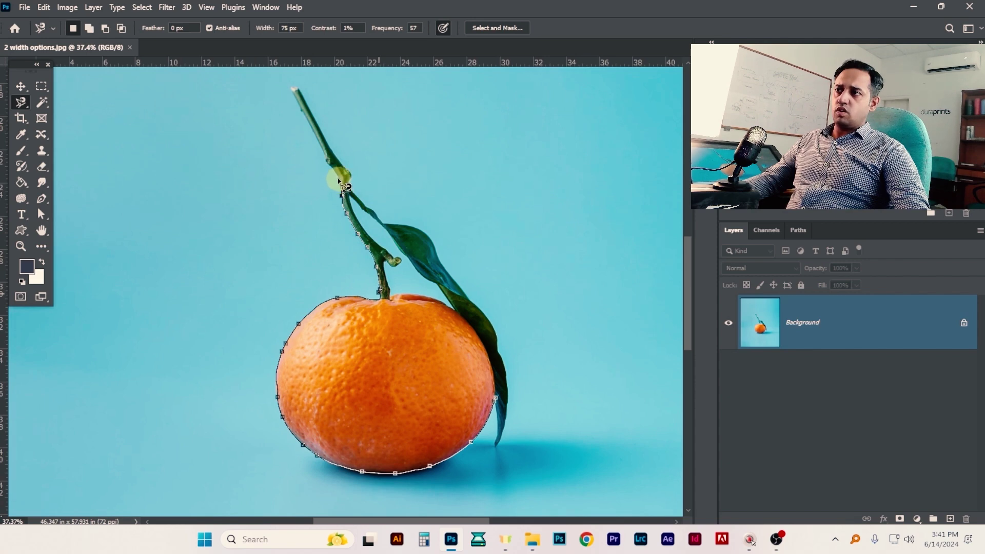
left_click_drag(344, 185, 302, 112)
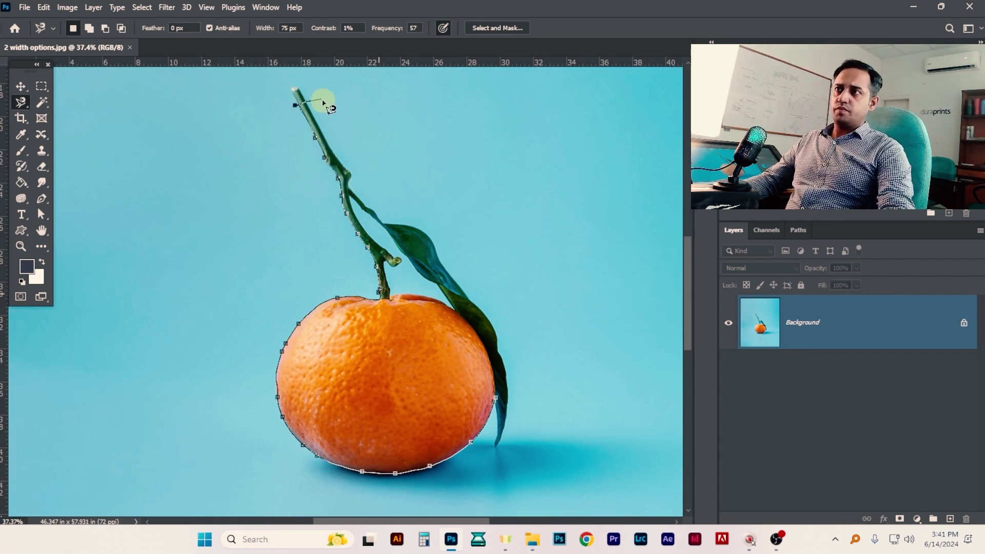
key("Delete")
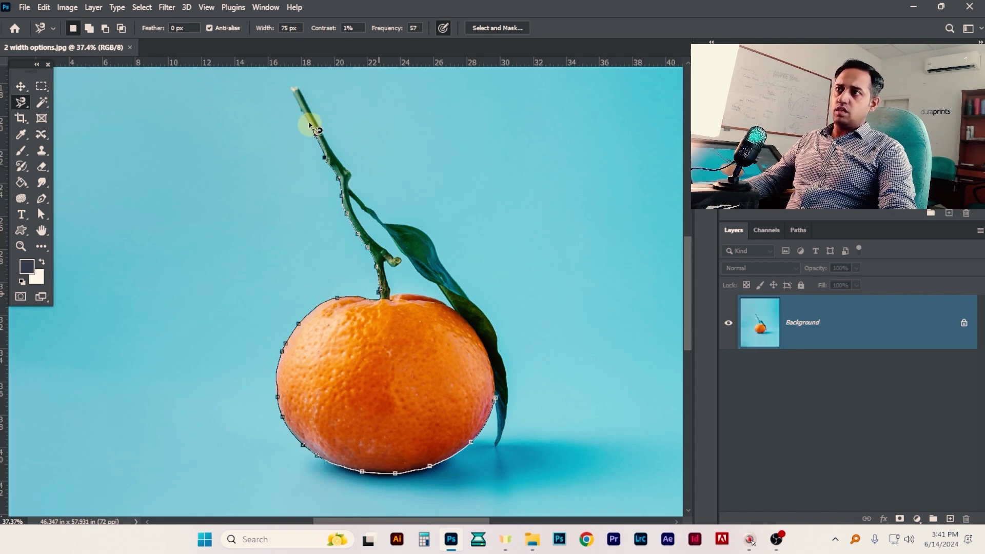
mouse_move(314, 123)
left_mouse_down()
mouse_move(293, 90)
mouse_move(358, 181)
mouse_move(349, 189)
mouse_move(384, 222)
mouse_move(421, 229)
left_mouse_up()
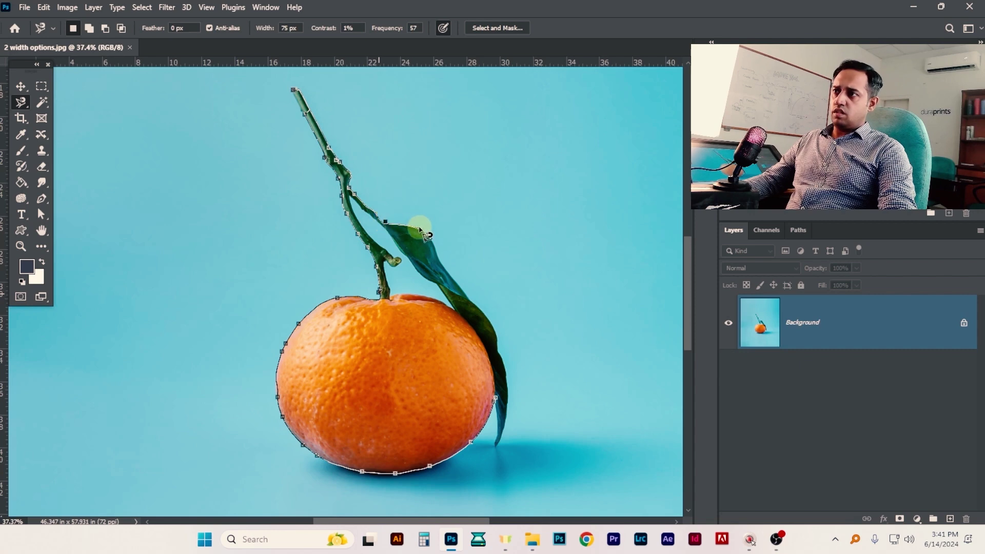
Continue the trace down the leaf's outer edge to its tip and close the selection around the orange, stem and leaf
left_click_drag(462, 291, 480, 310)
key("ctrl+space")
left_click(473, 304, "ctrl")
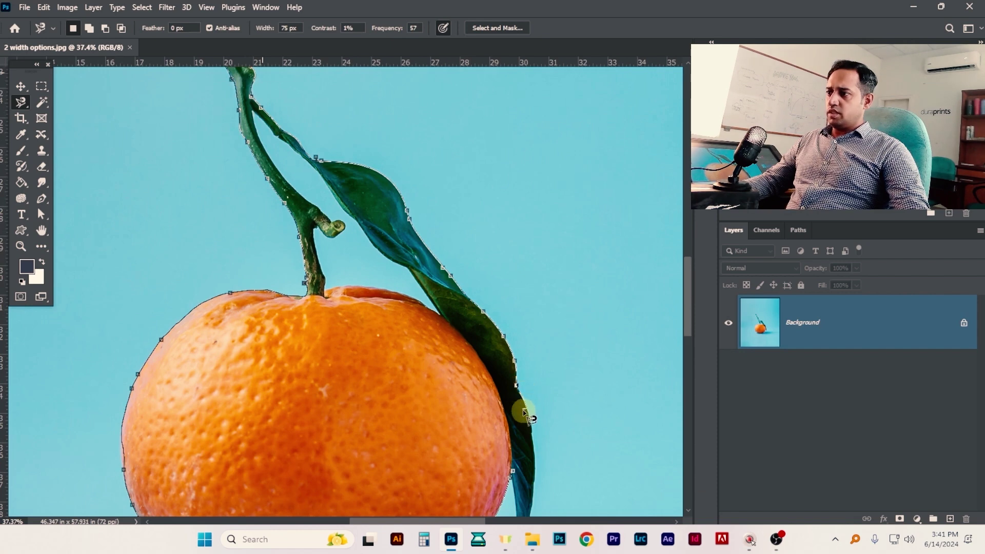
mouse_move(528, 431)
left_mouse_down()
mouse_move(505, 303)
mouse_move(506, 396)
mouse_move(492, 416)
mouse_move(488, 330)
left_mouse_up()
double_click(497, 260)
left_click(497, 260, "ctrl+alt")
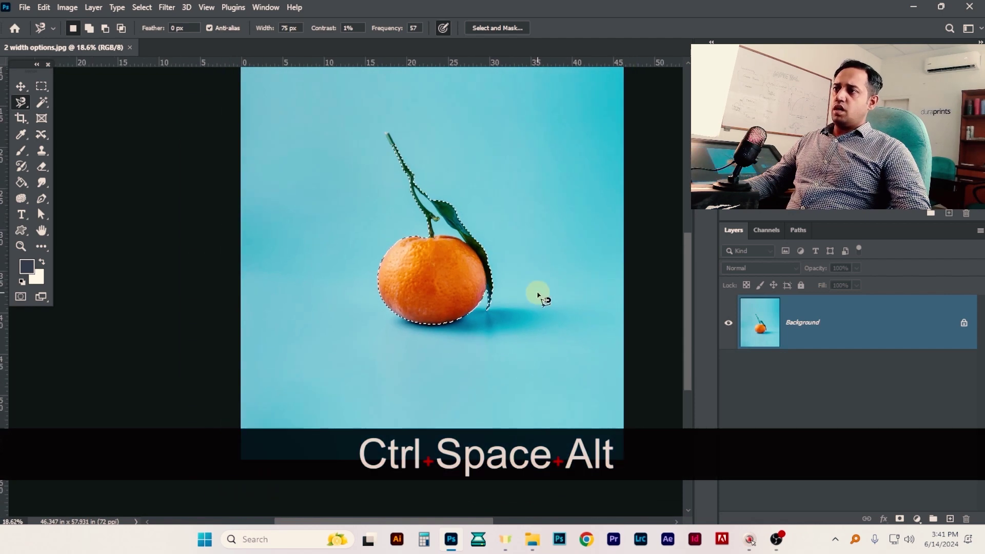
Copy the selected orange to a new layer and hide the Background layer to inspect the cutout
key("ctrl+j")
left_click(728, 378)
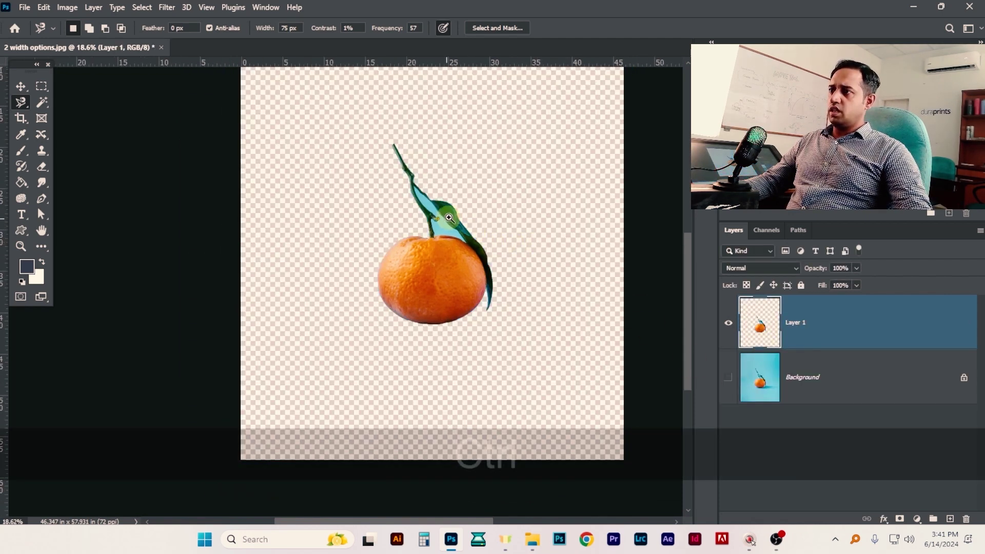
left_click_drag(469, 248, 539, 258)
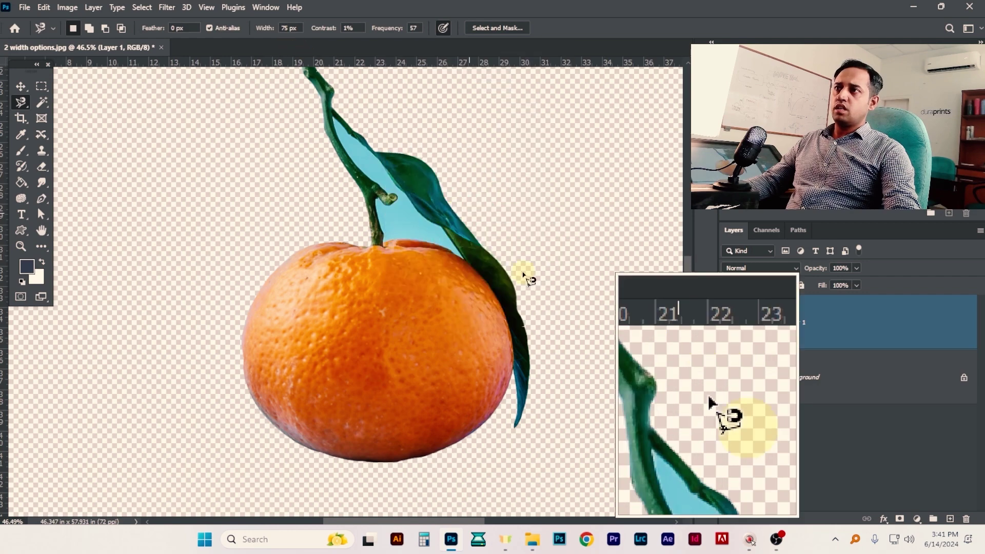
Show the Background layer and fill it with the dark blue foreground color behind the orange cutout
left_click(759, 385)
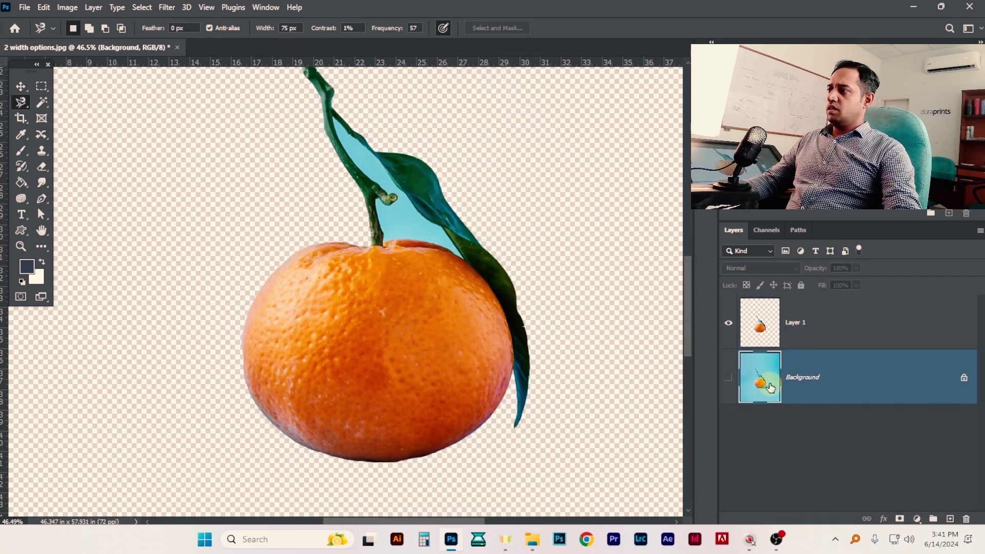
left_click(728, 378)
key("alt+BackSpace")
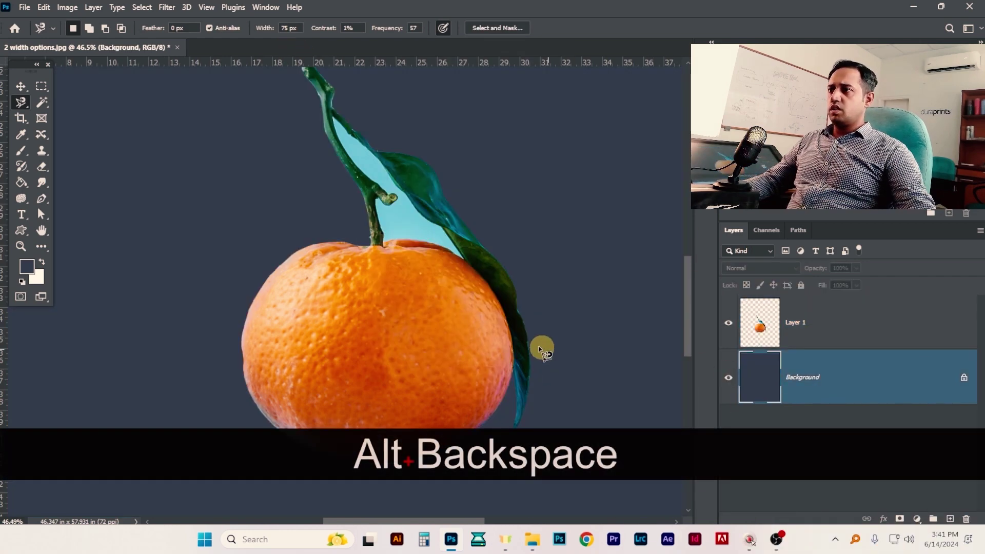
left_click(540, 329, "ctrl+alt")
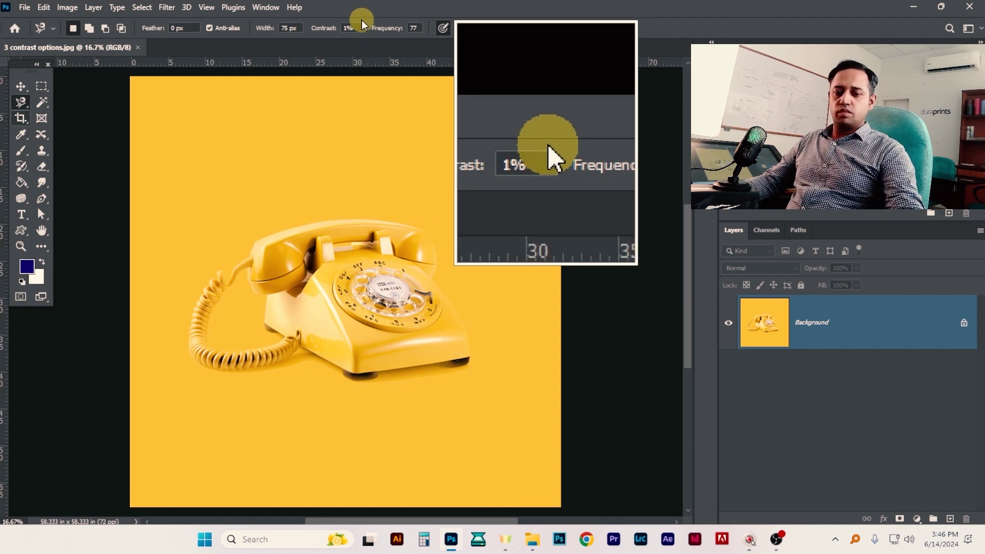
Trace the gap between the telephone's coiled cord, body and handset with the Magnetic Lasso at 1% contrast, closing the selection
left_click(330, 219, "ctrl")
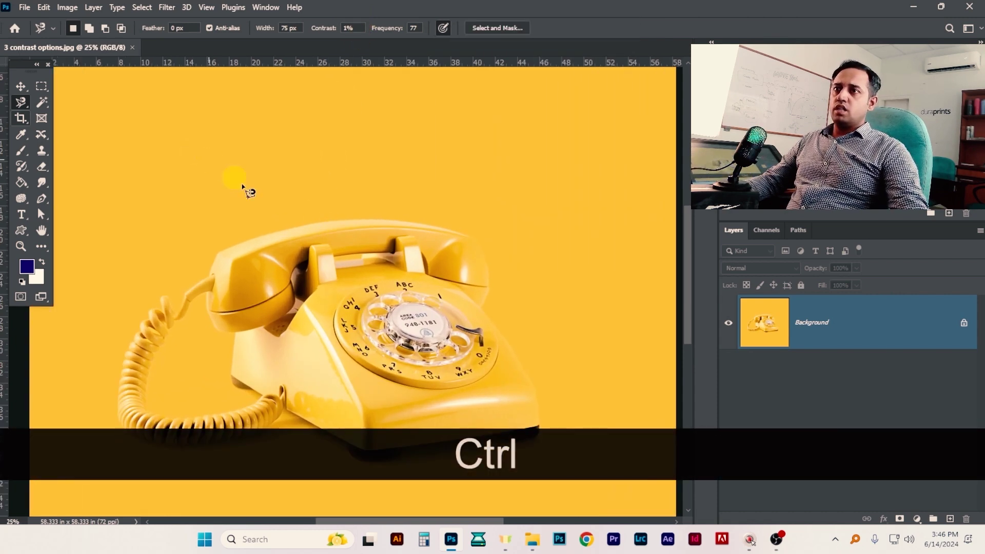
left_click(354, 222, "ctrl")
left_click(381, 198, "ctrl")
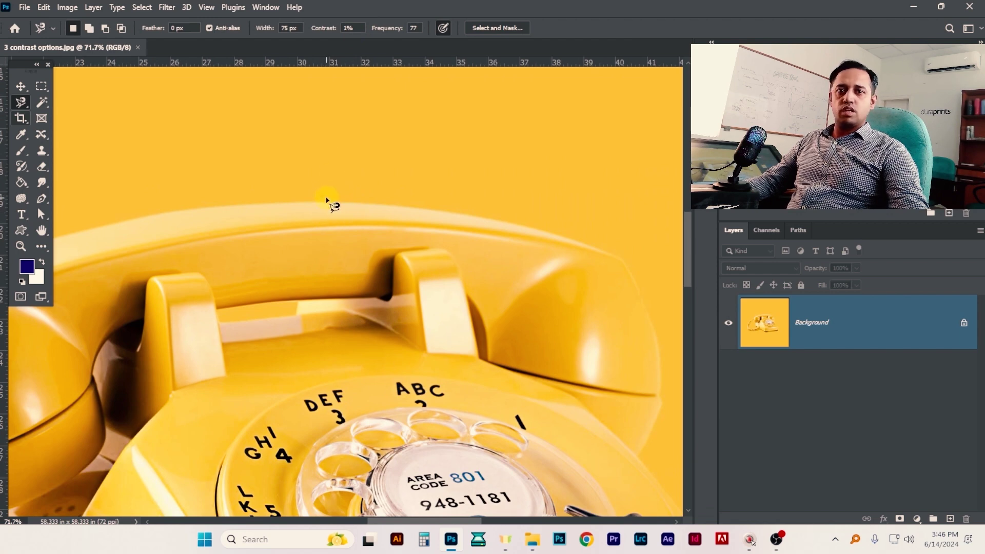
left_click(362, 216, "ctrl+alt")
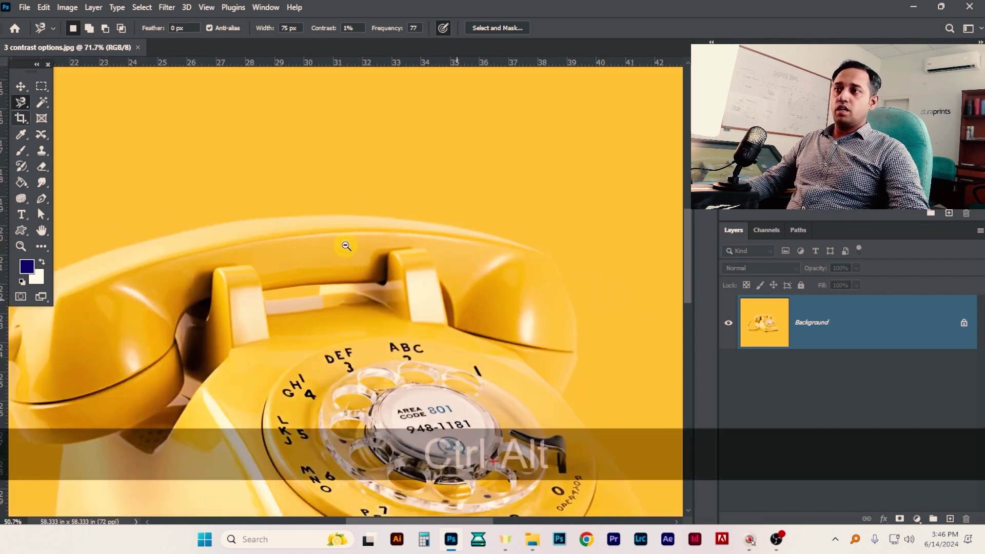
left_click(341, 246, "ctrl+alt")
left_click(330, 149, "ctrl")
mouse_move(266, 203)
left_mouse_down()
mouse_move(325, 183)
mouse_move(345, 129)
left_mouse_up()
left_click(343, 126)
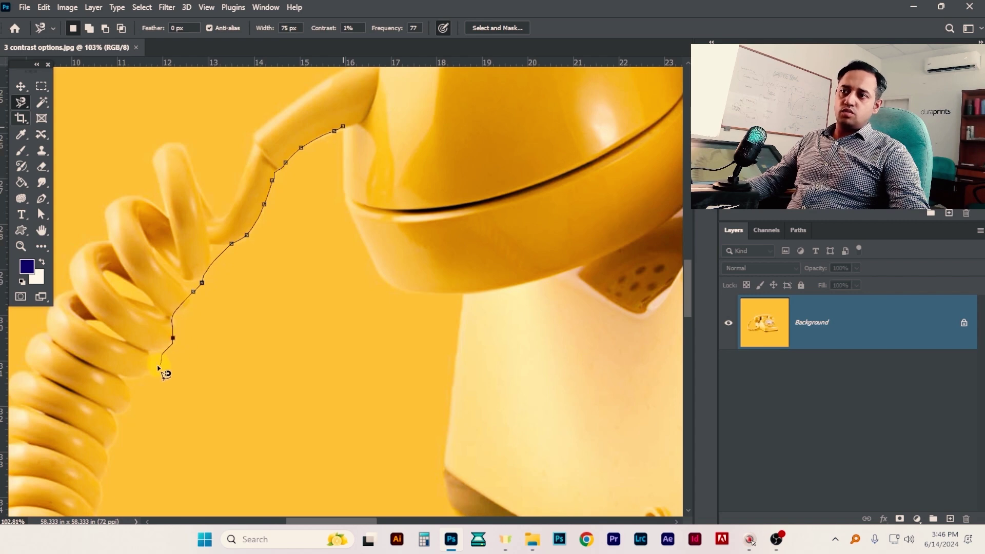
left_click_drag(114, 473, 98, 319)
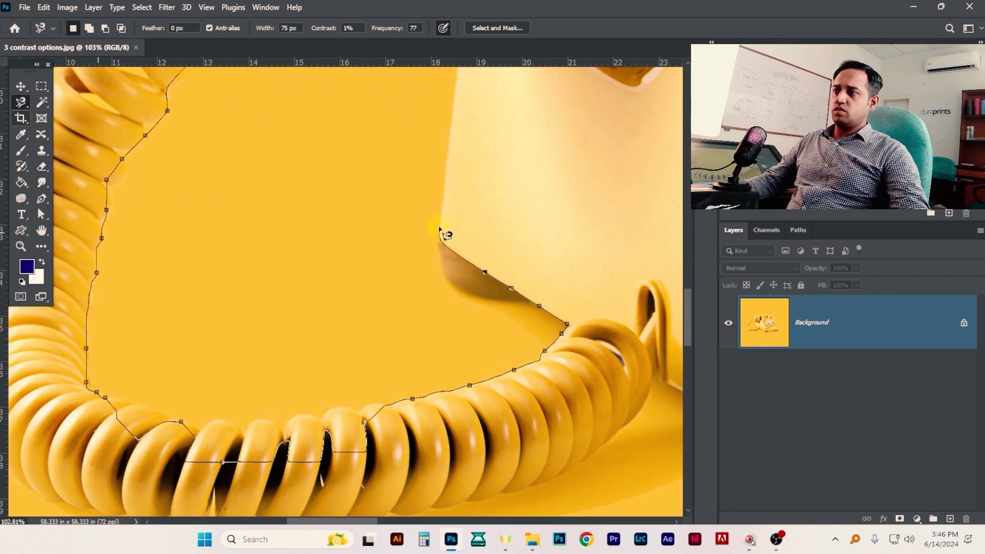
left_click_drag(417, 303, 404, 397)
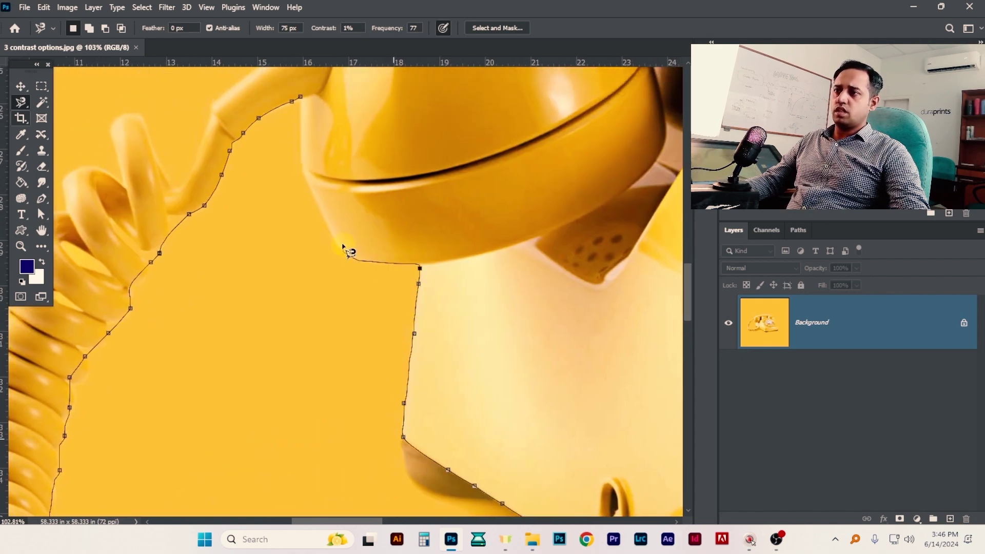
left_click(301, 104)
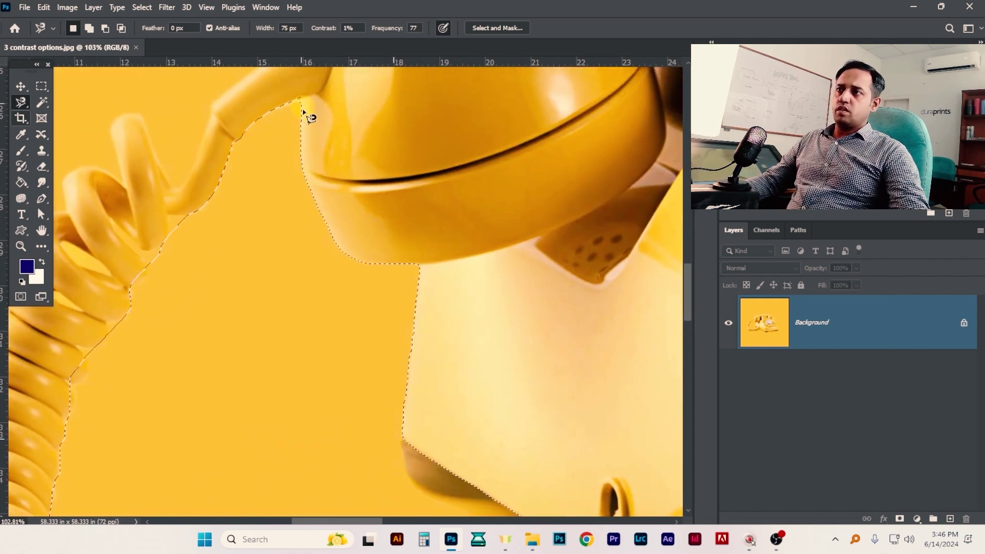
Examine the 1% contrast selection border along the cord and telephone body, and deselect it
mouse_move(364, 447)
left_mouse_down()
mouse_move(367, 180)
mouse_move(328, 184)
left_mouse_up()
mouse_move(277, 82)
left_mouse_down()
mouse_move(366, 269)
mouse_move(462, 198)
mouse_move(413, 227)
mouse_move(455, 210)
mouse_move(466, 172)
mouse_move(453, 334)
left_mouse_up()
key("ctrl+d")
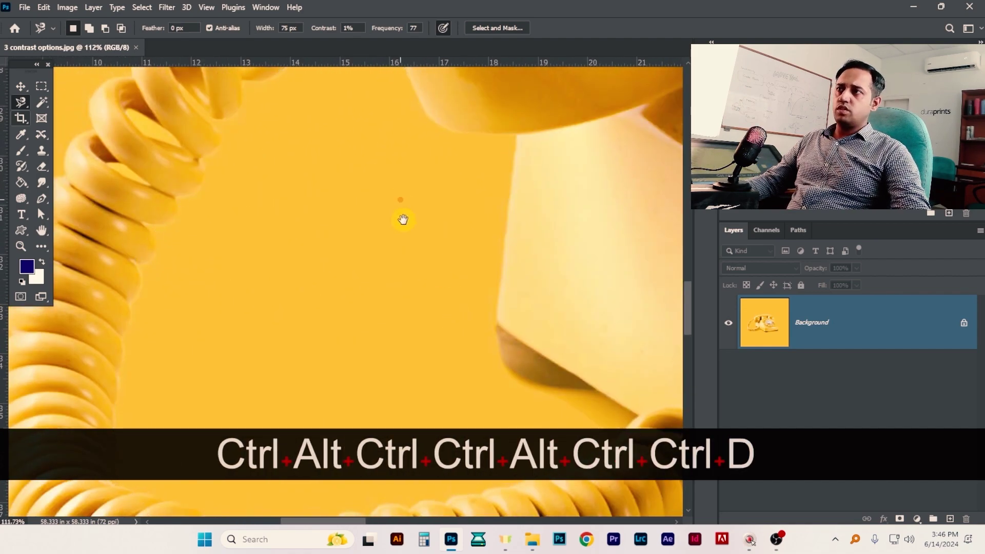
Set the Magnetic Lasso contrast to 100%
scroll(437, 241, "down", 4)
left_click(324, 29)
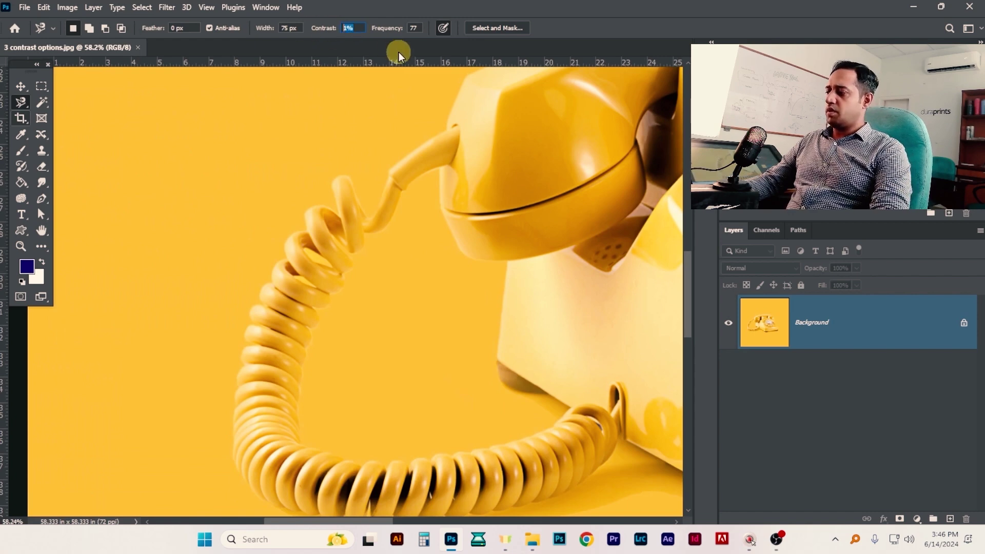
type("100")
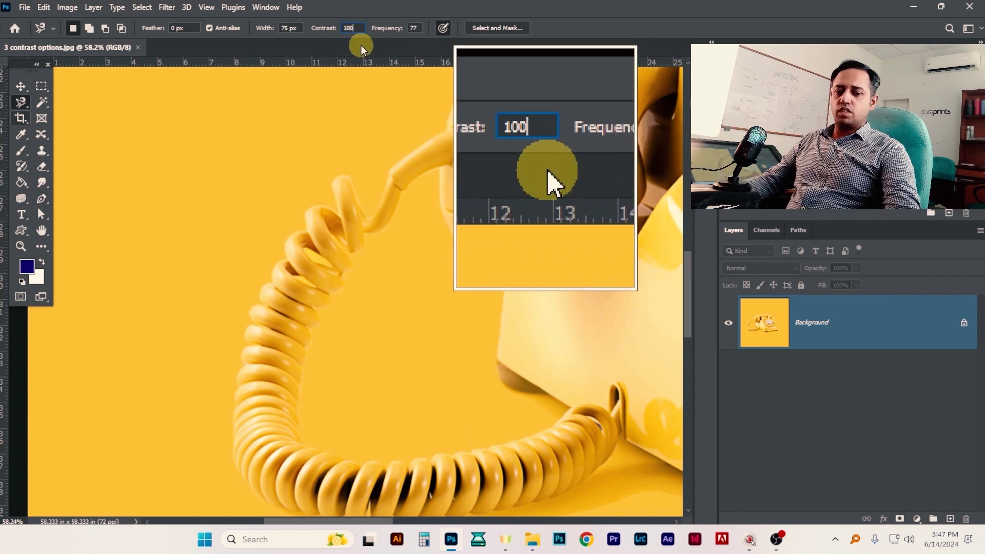
key("Tab")
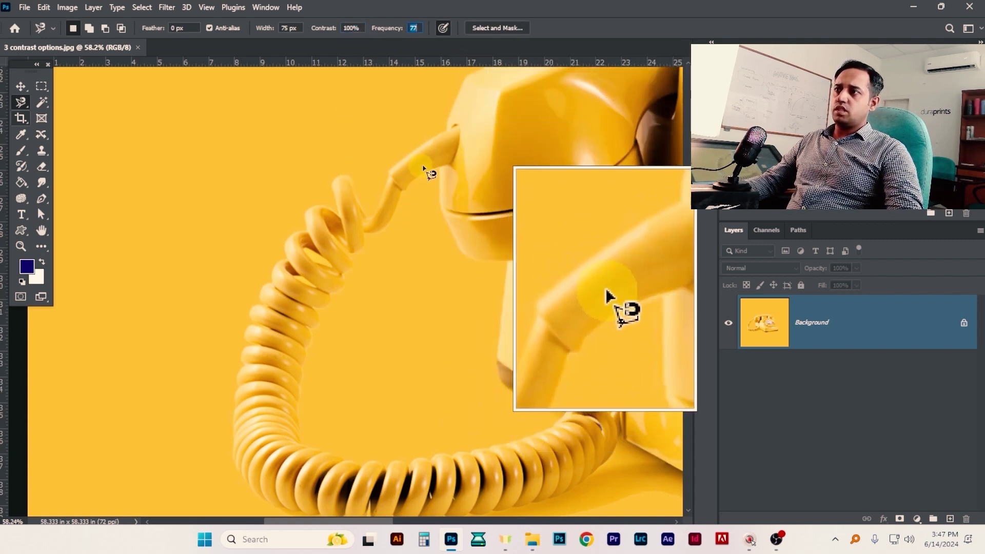
Trace around the upper cord coils and the connector below the handset at 100% contrast, closing the selection
scroll(436, 169, "up", 1)
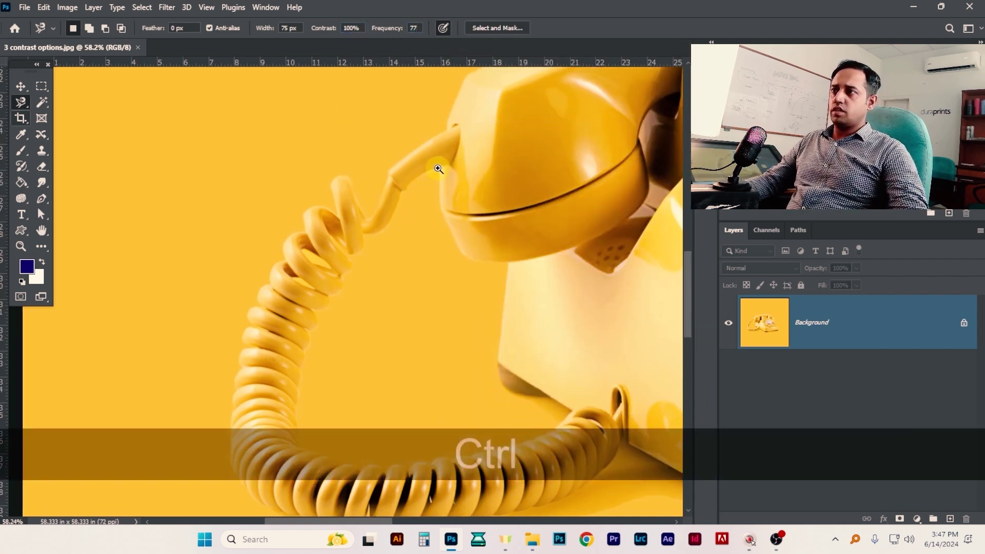
left_click(440, 168)
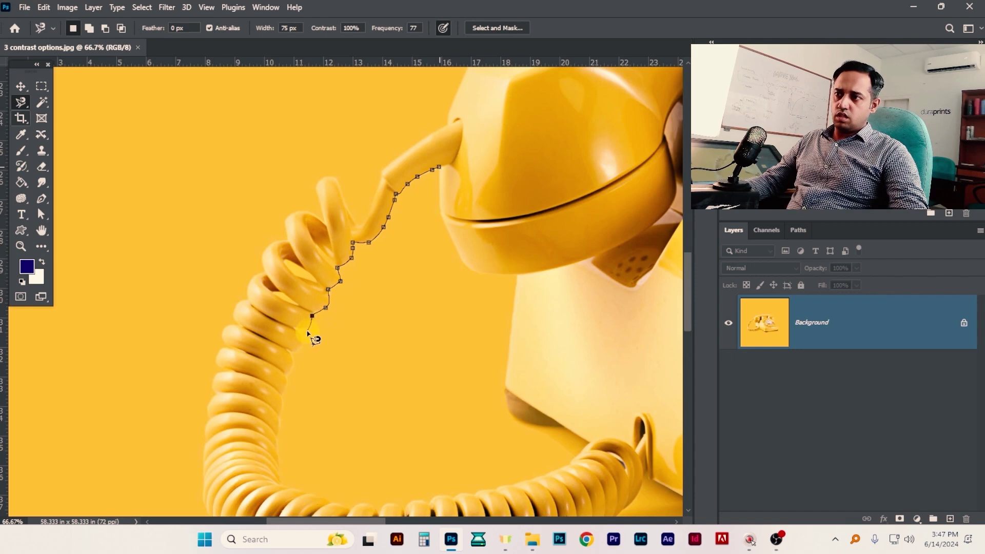
mouse_move(295, 328)
left_mouse_down()
mouse_move(303, 347)
mouse_move(263, 321)
mouse_move(247, 283)
left_mouse_up()
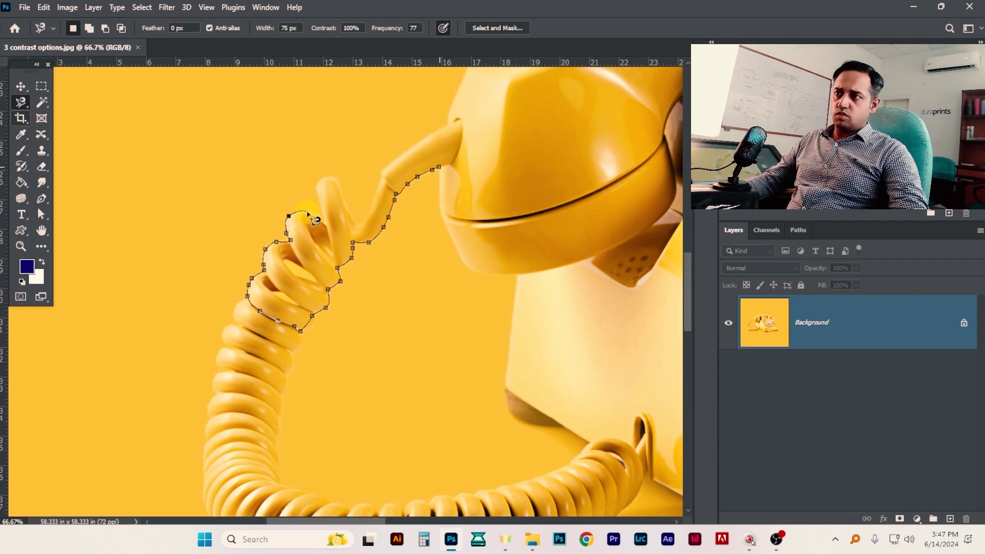
mouse_move(308, 213)
left_mouse_down()
mouse_move(334, 230)
mouse_move(327, 183)
left_mouse_up()
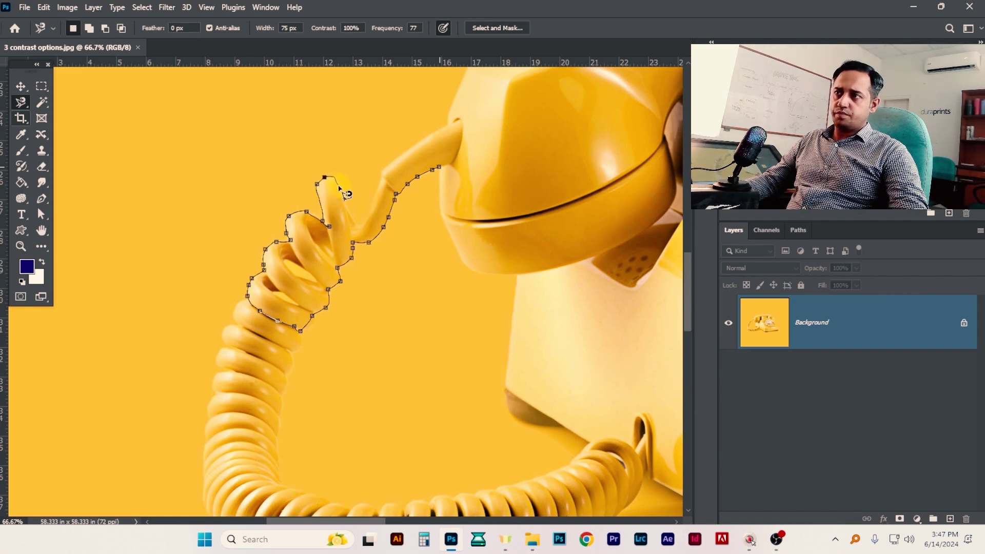
left_click_drag(366, 233, 385, 196)
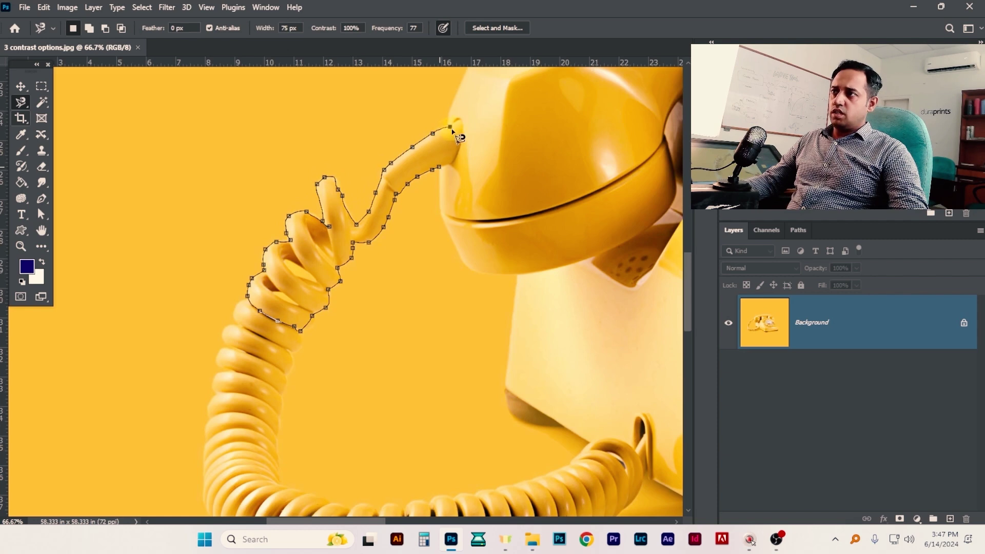
left_click(445, 171)
scroll(450, 260, "up", 3)
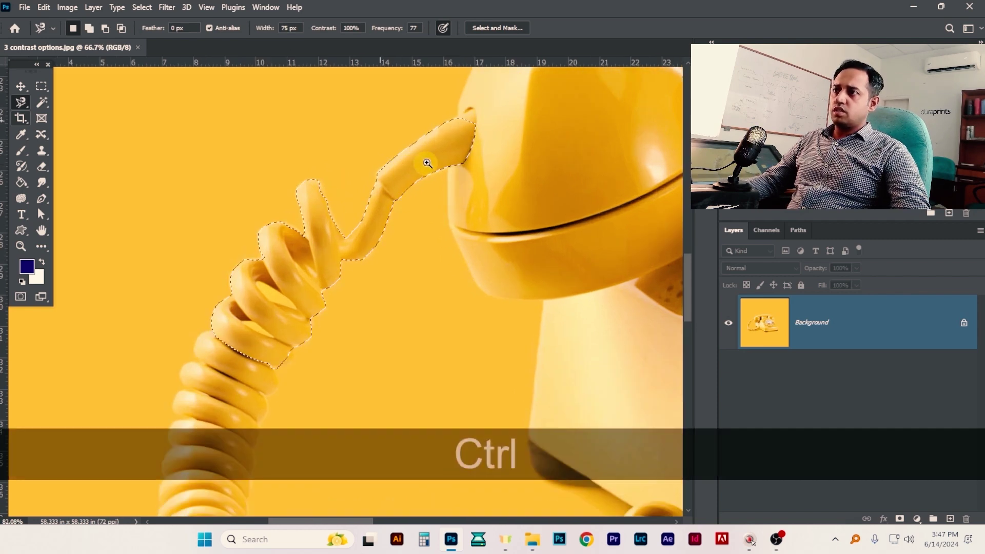
Copy the selected cord section to a new layer and hide the Background layer to inspect the cutout
key("ctrl+j")
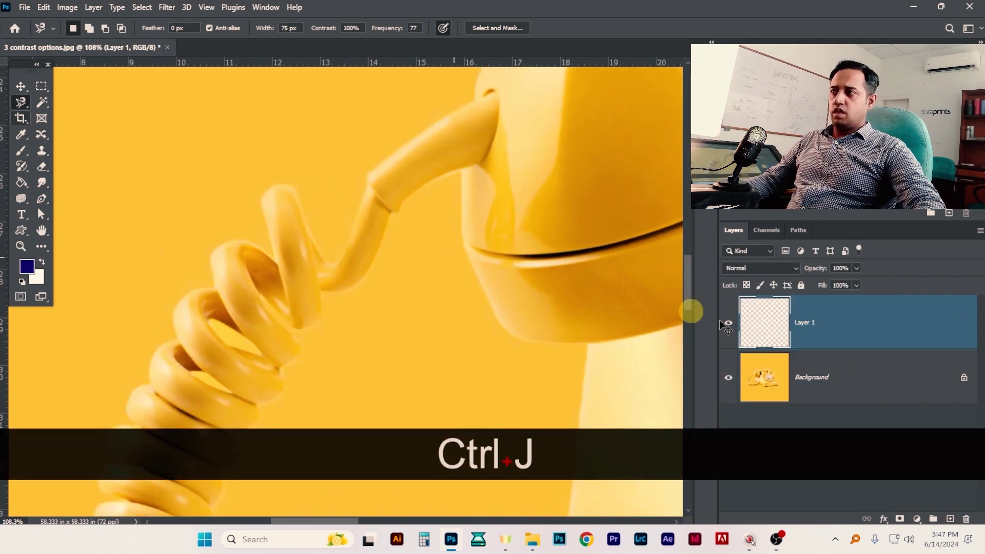
left_click(728, 377)
scroll(437, 271, "down", 1)
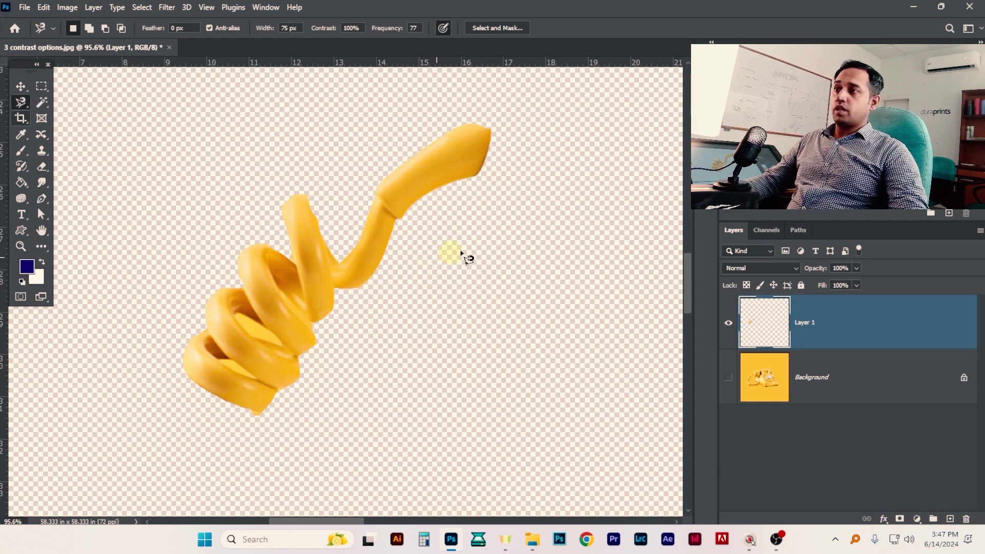
Show the telephone's Background layer again and view the whole telephone
left_click(728, 377)
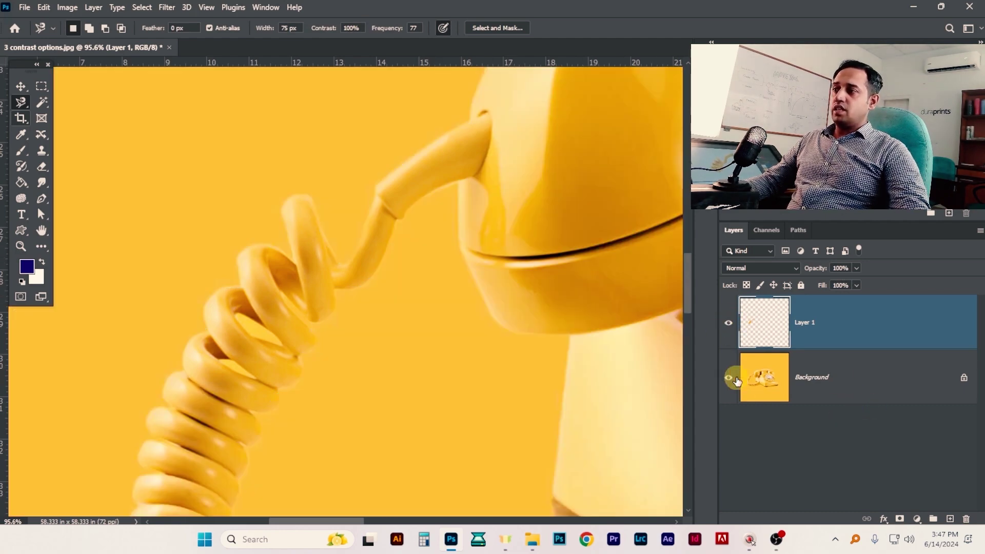
scroll(452, 254, "down", 3)
scroll(452, 254, "down", 3)
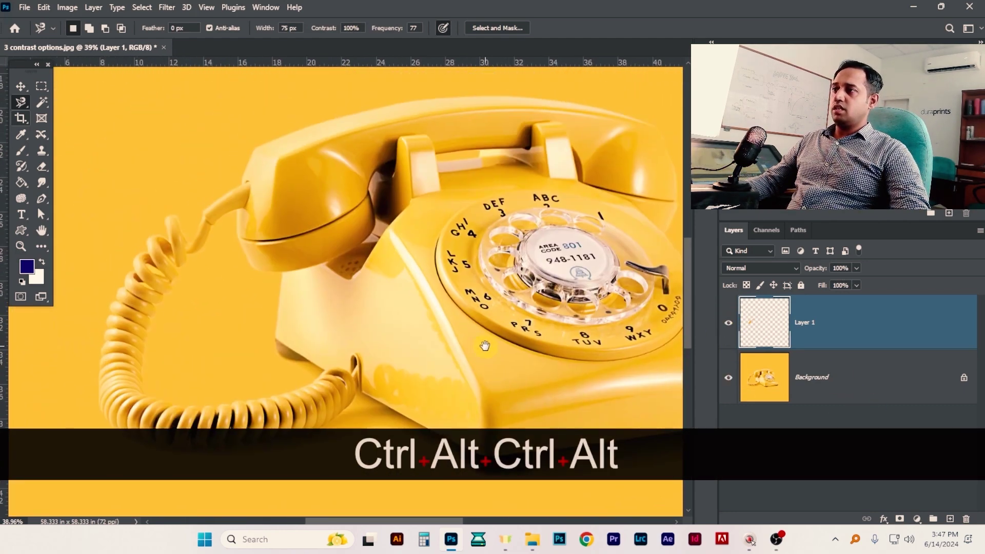
left_click_drag(521, 293, 487, 259)
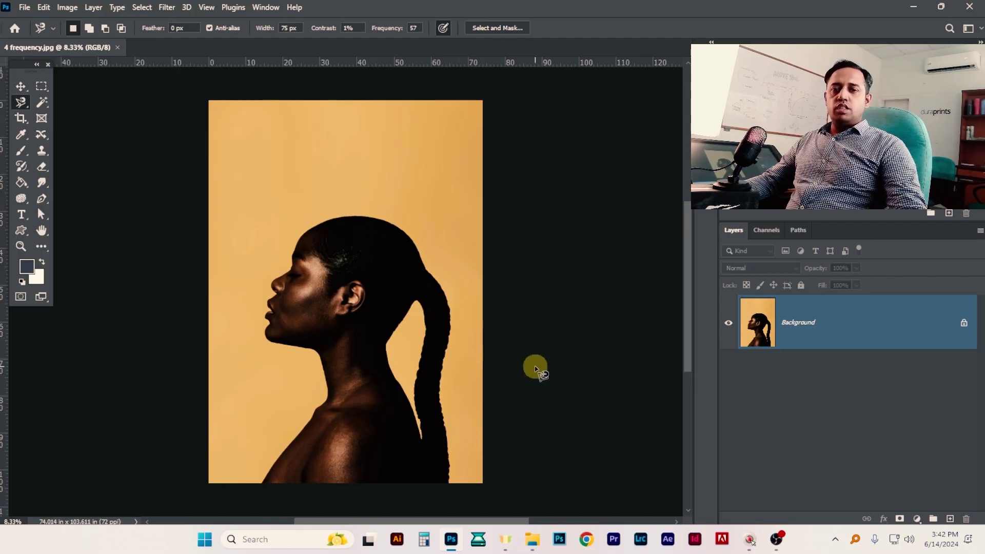
Set the Magnetic Lasso frequency to 10
key("ctrl+space")
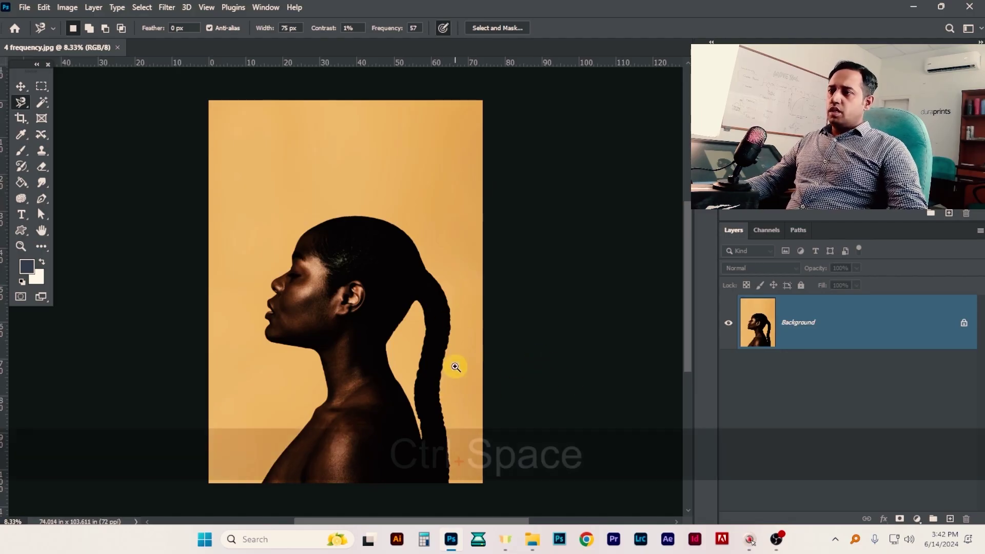
left_click(456, 367)
left_click_drag(451, 402, 435, 326)
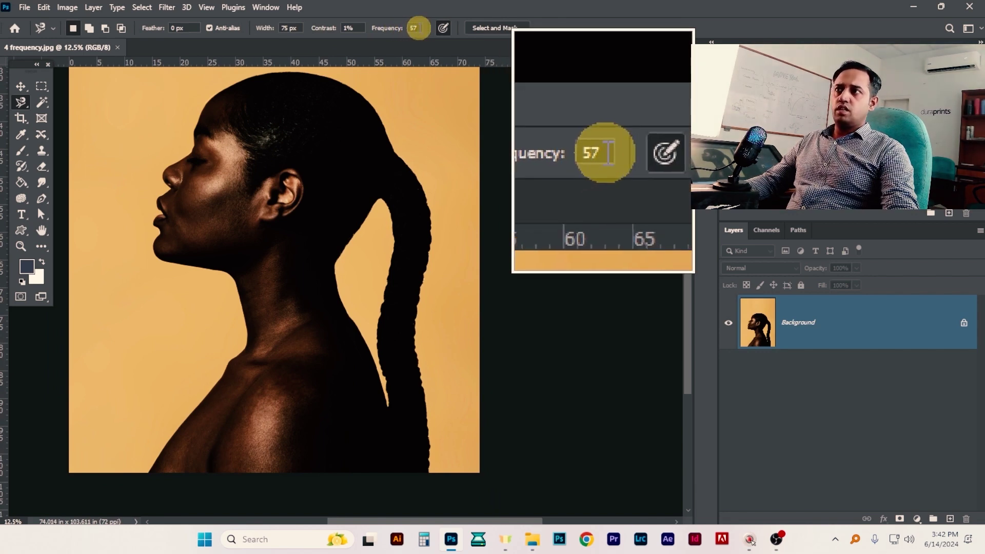
left_click(386, 28)
type("10")
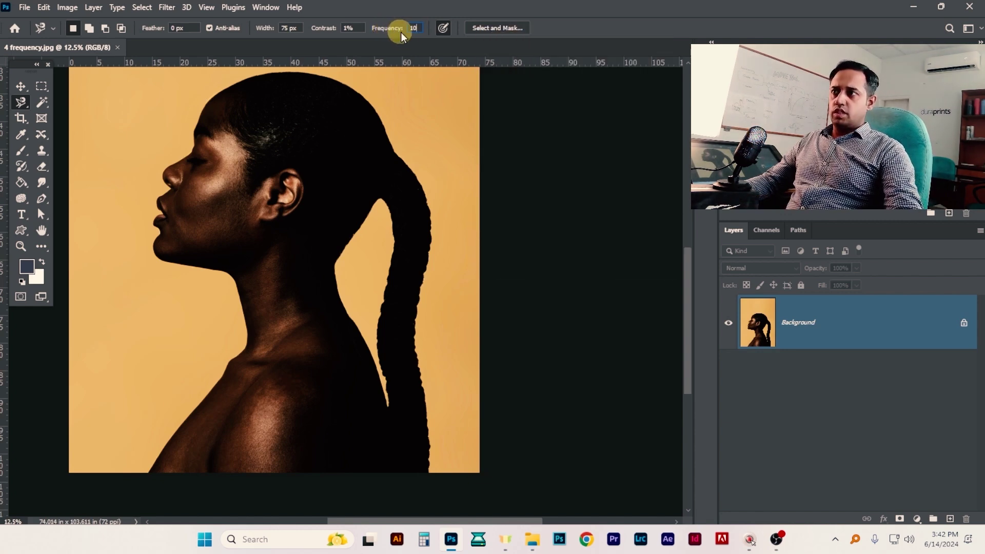
Trace with the Magnetic Lasso up the outer edge of the ponytail and over the top of the head
key("ctrl+space")
left_click(442, 467)
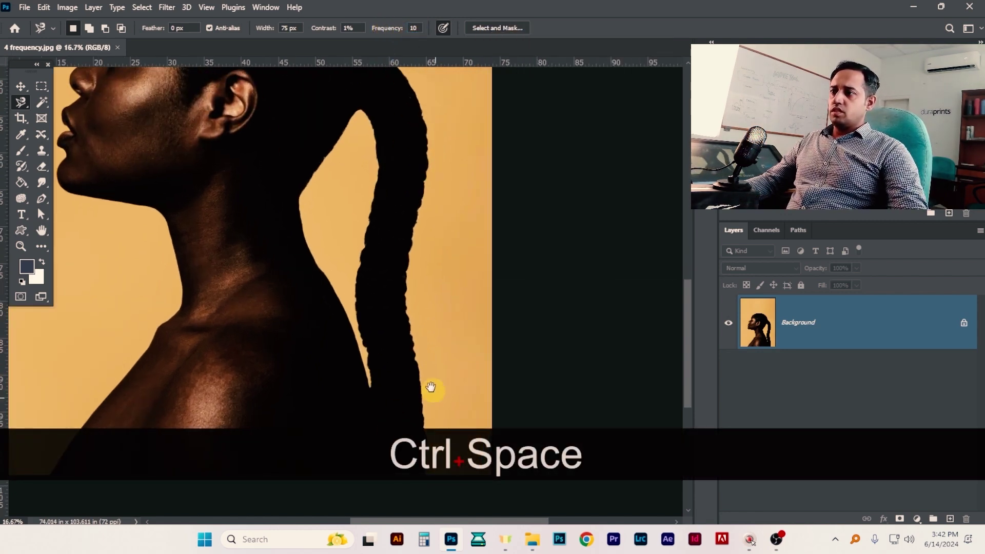
left_click(415, 356)
mouse_move(407, 321)
left_mouse_down()
mouse_move(428, 163)
mouse_move(449, 361)
mouse_move(449, 333)
left_mouse_up()
mouse_move(435, 294)
left_mouse_down()
mouse_move(376, 192)
mouse_move(308, 148)
left_mouse_up()
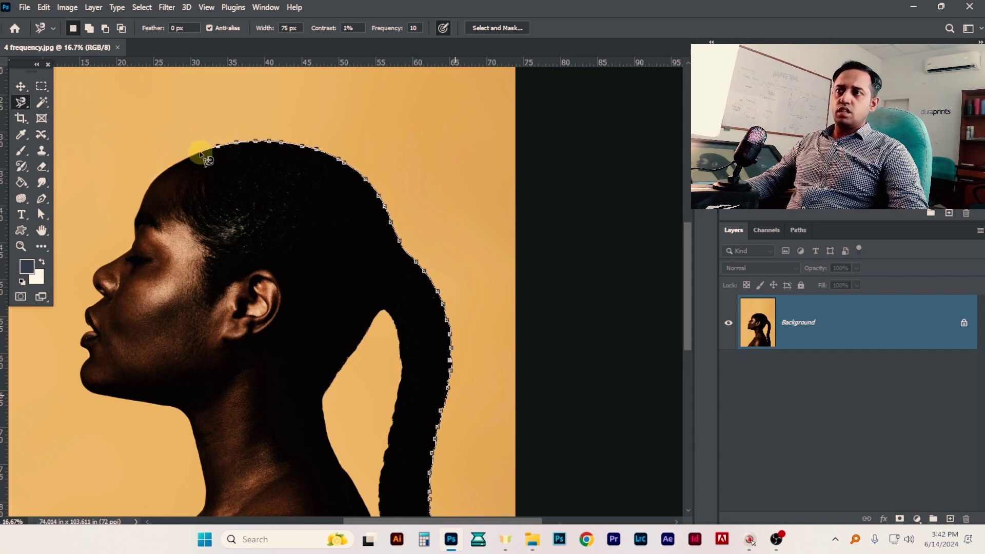
Continue the trace down the forehead, nose and upper lip, close it across the face, and discard the selection
key("ctrl+space")
left_click(141, 206, "ctrl")
left_click_drag(141, 211, 134, 244)
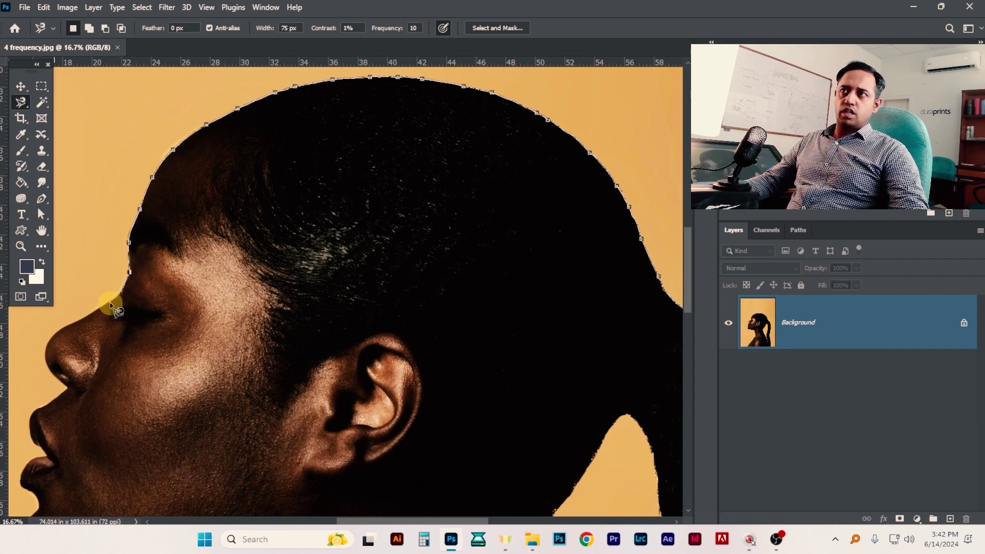
left_click_drag(110, 304, 53, 342)
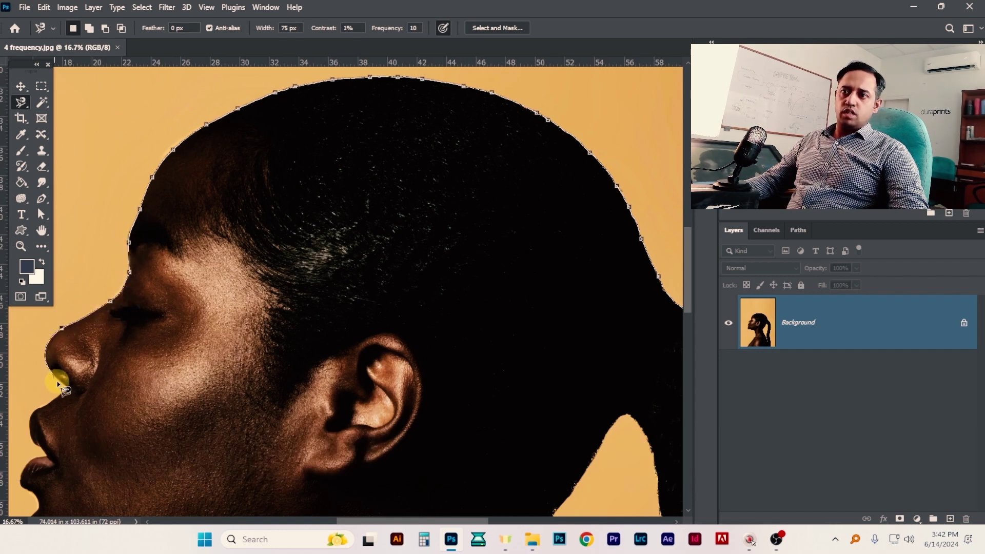
left_click_drag(66, 396, 53, 409)
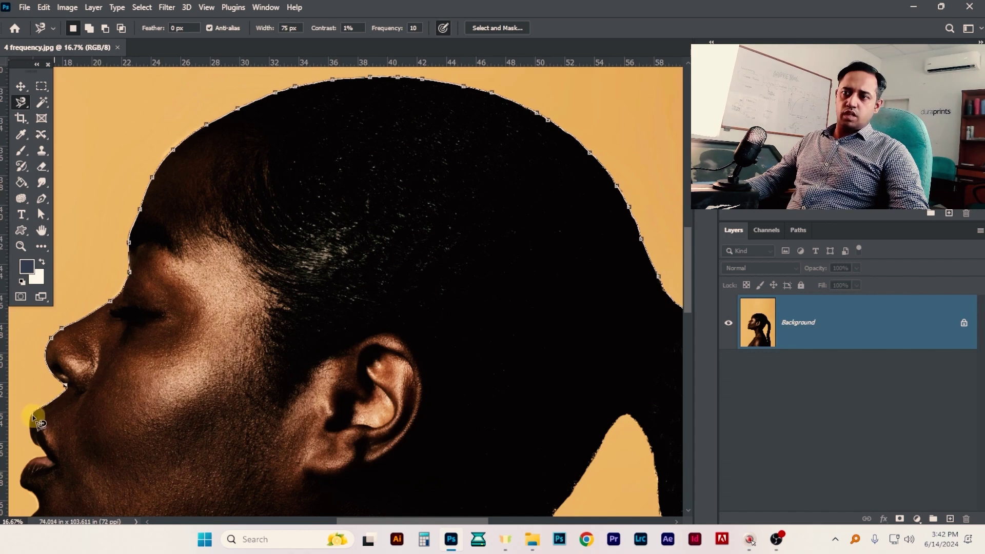
left_click(41, 452, "ctrl+alt")
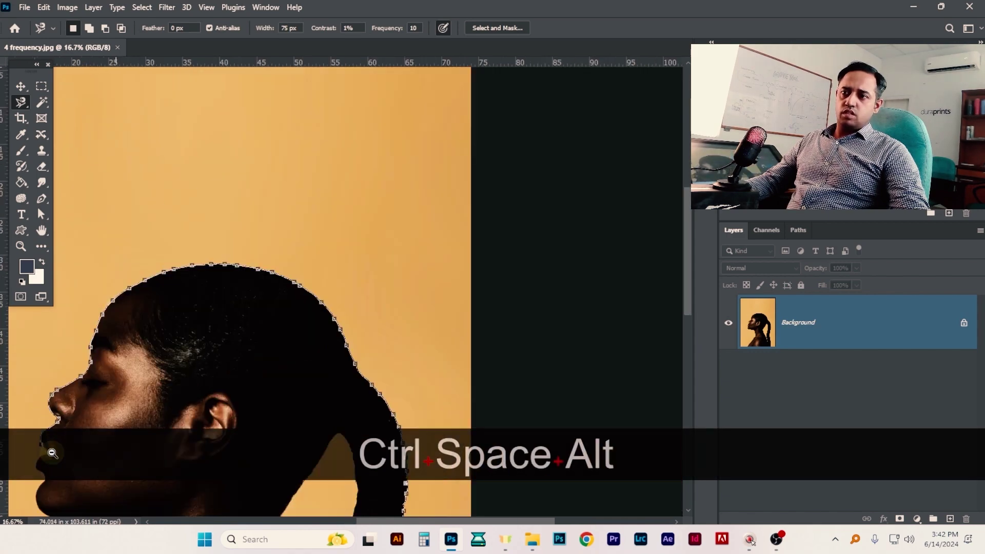
left_click(49, 452, "ctrl+alt")
left_click_drag(113, 409, 221, 411)
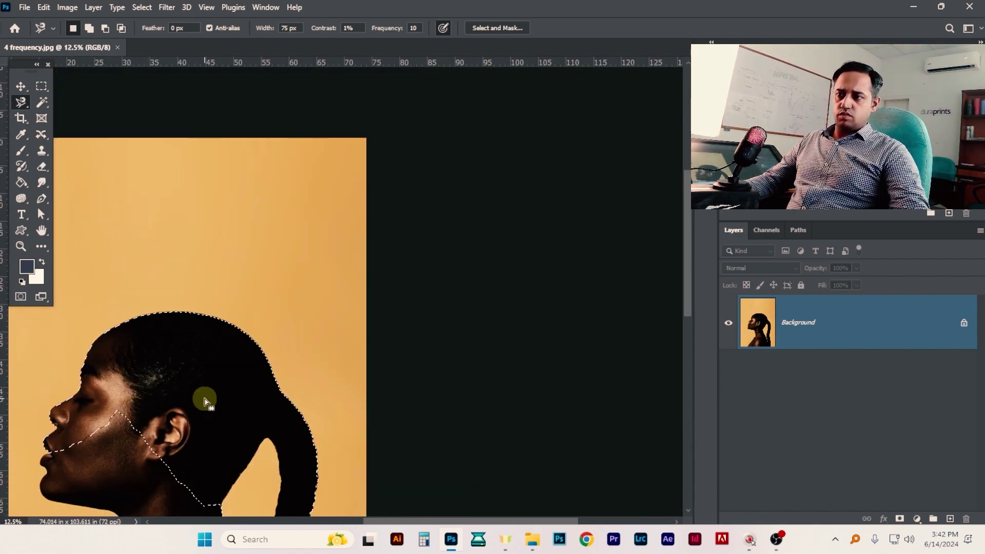
key("ctrl+d")
Set the Magnetic Lasso frequency to 3
left_click_drag(327, 377, 388, 185)
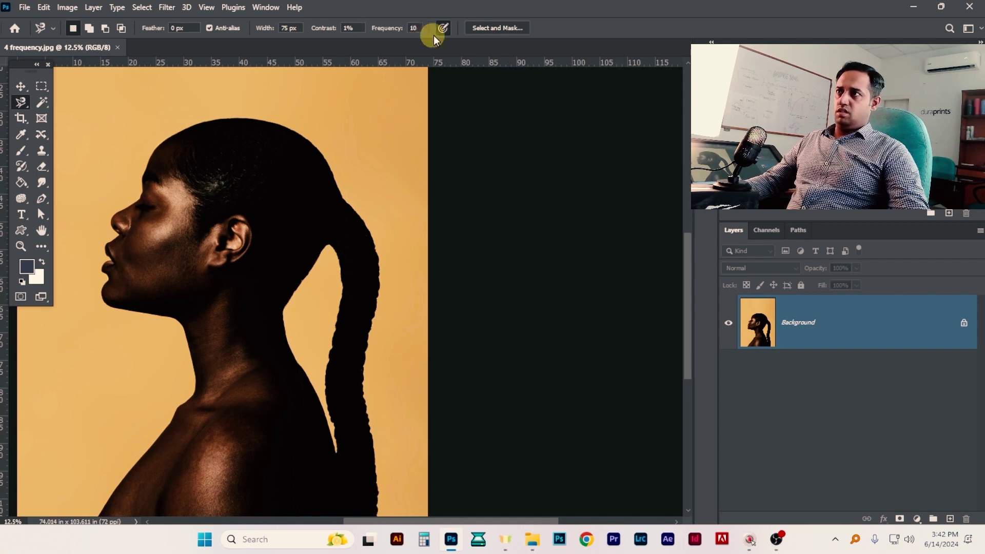
left_click(421, 28)
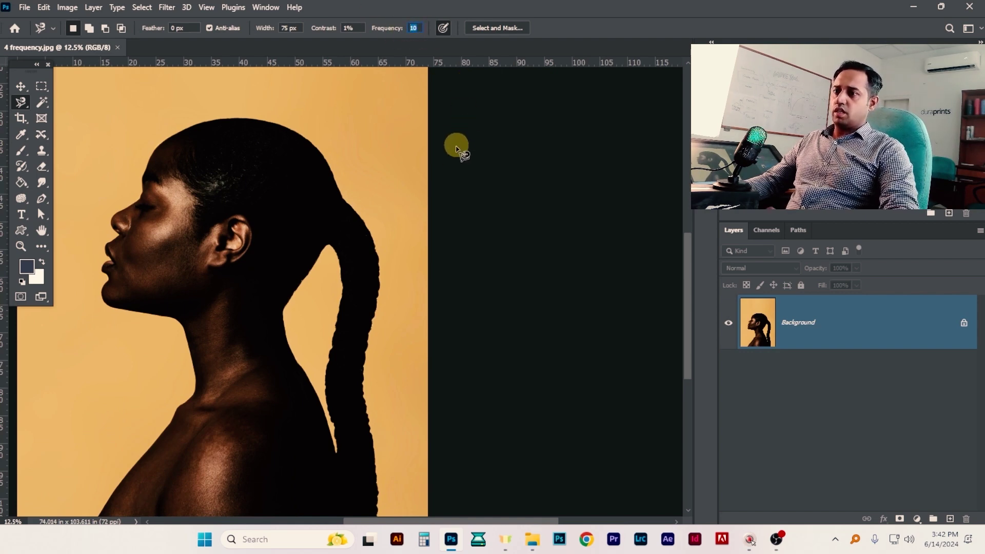
left_click_drag(358, 275, 452, 391)
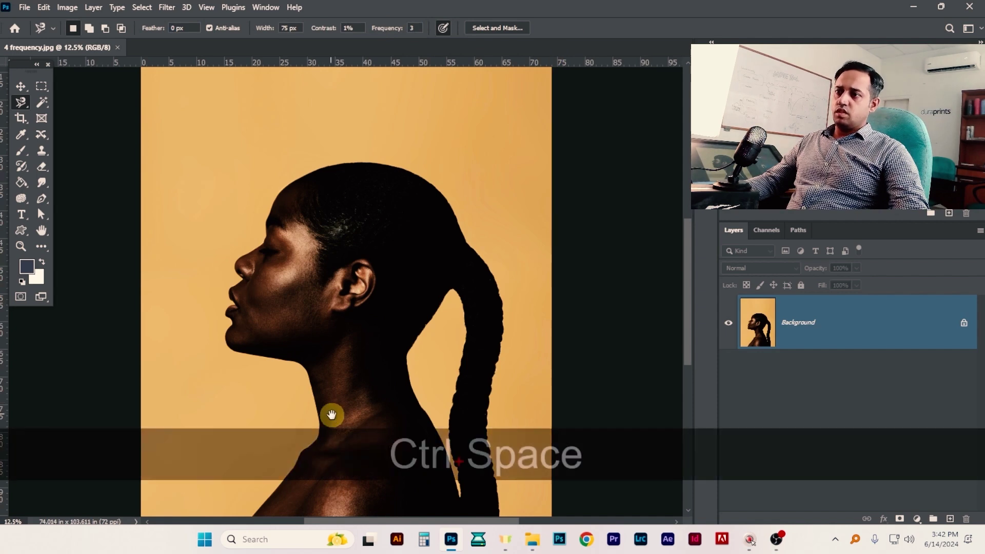
Trace up the front of the neck and along the underside of the jaw at frequency 3, then discard the trace
left_click_drag(332, 416, 361, 303)
left_click(328, 337)
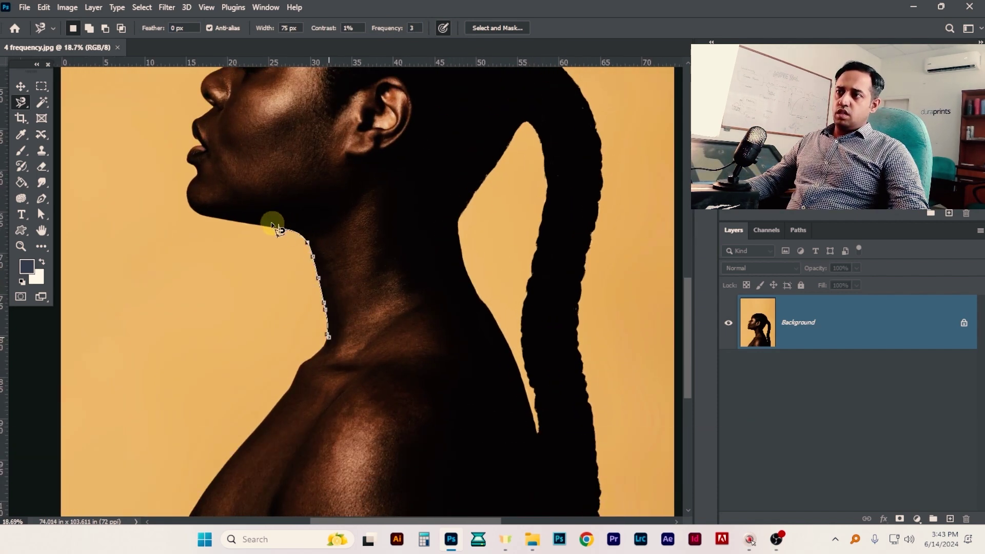
left_click(192, 211, "ctrl")
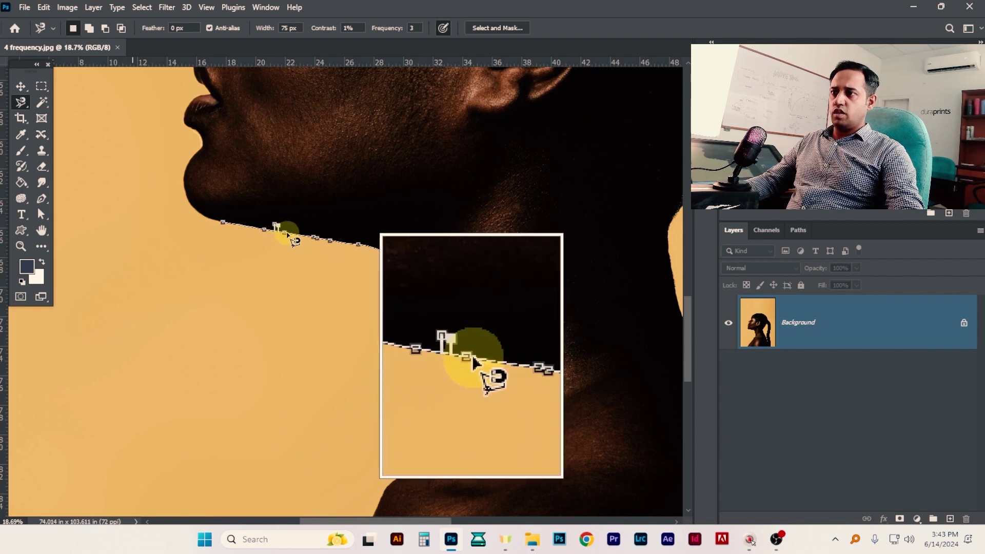
double_click(229, 220)
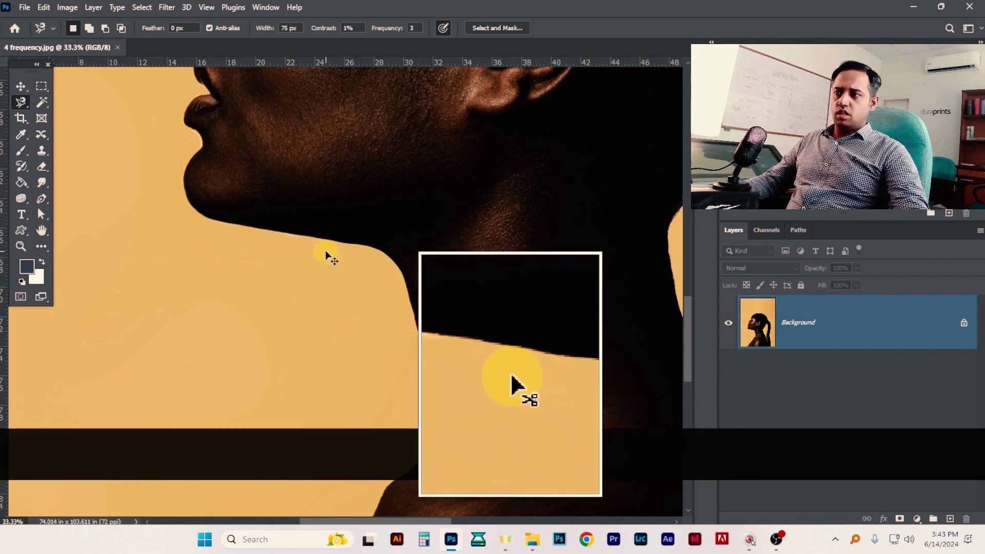
key("ctrl+d")
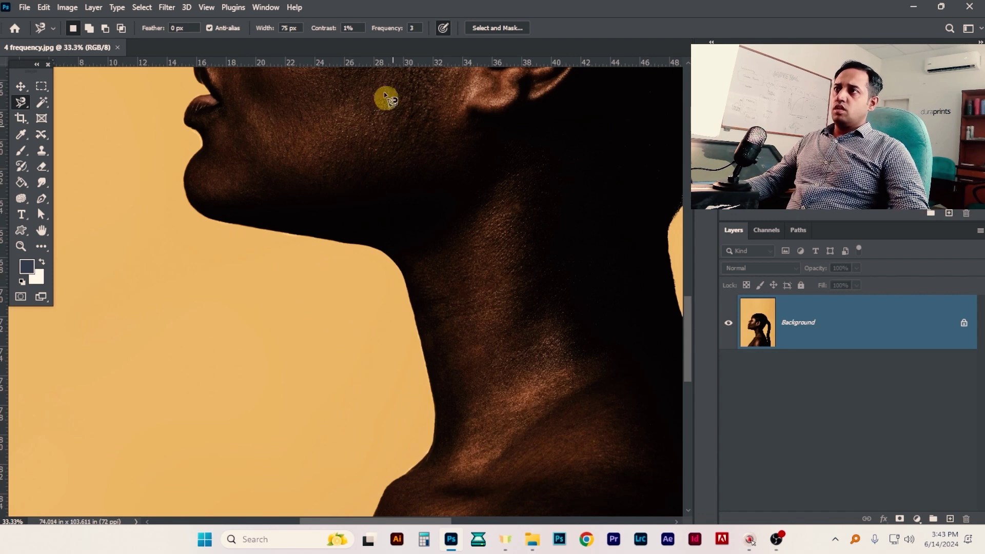
Trace up the front of the neck and along the jaw at a Magnetic Lasso frequency of 1, then discard the trace
left_click(415, 29)
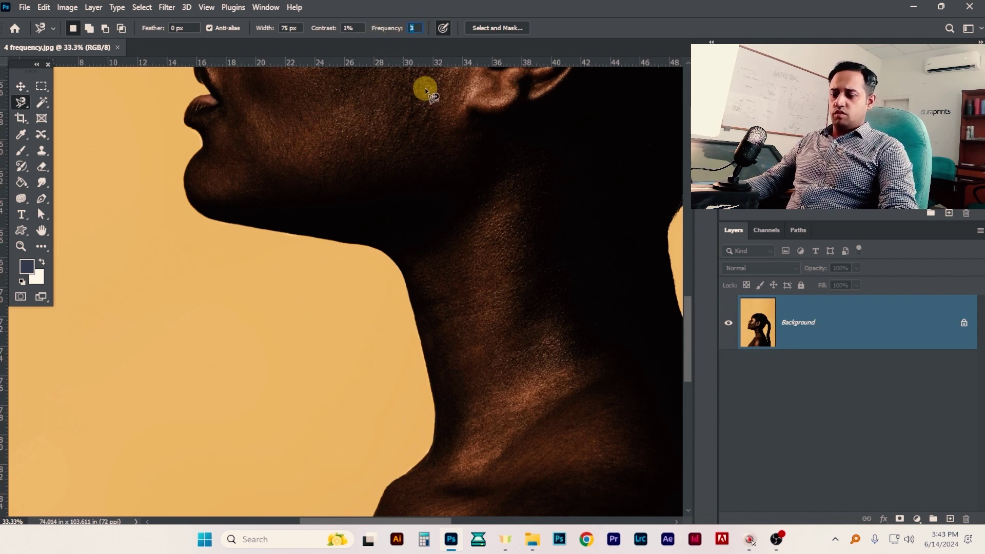
type("1")
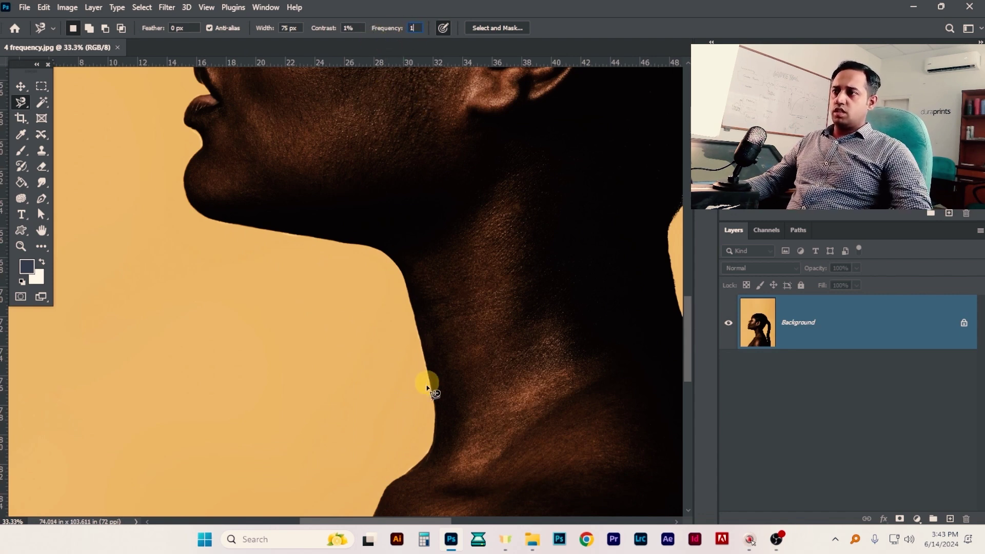
left_click(437, 417)
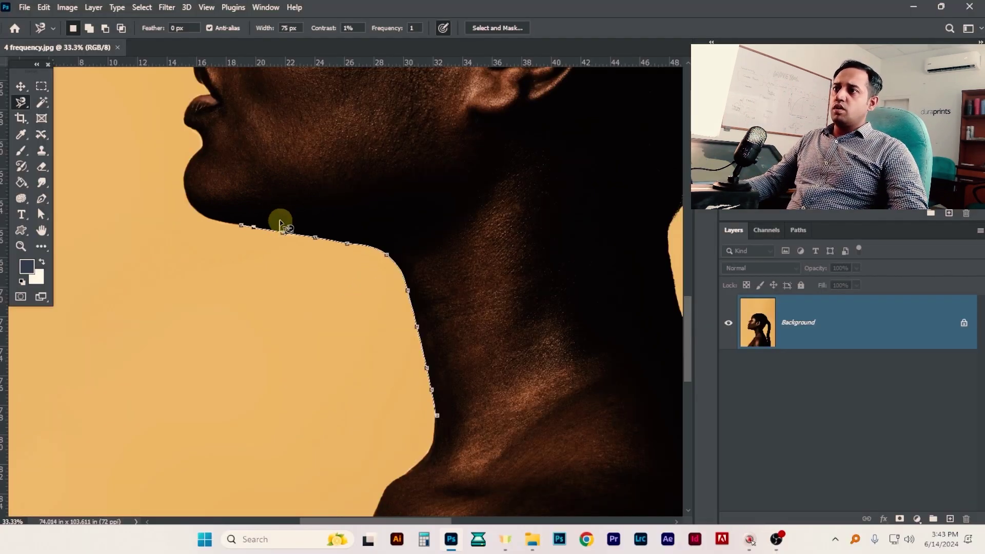
key("ctrl+d")
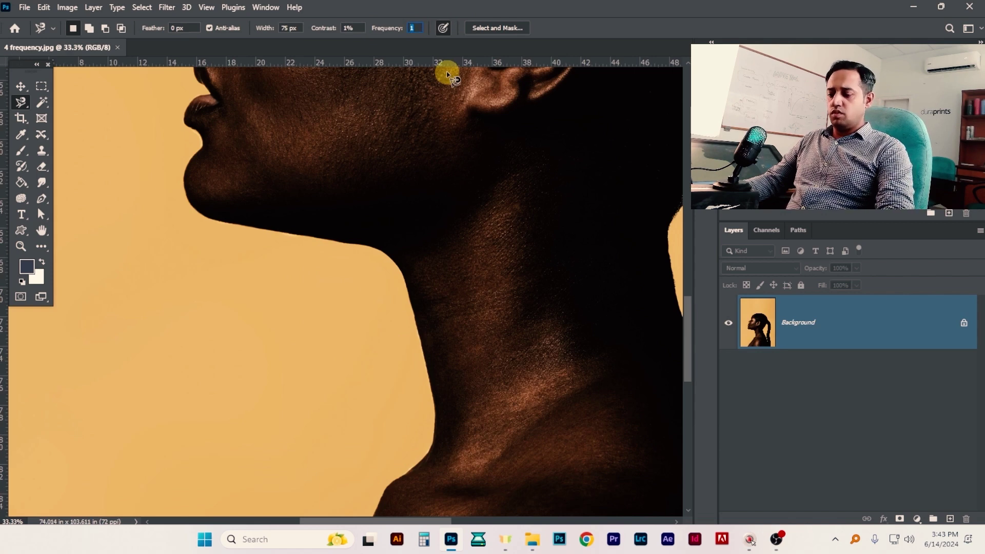
Set the Magnetic Lasso frequency to 75 and trace from the upper neck along the jaw, chin and lips, closing the selection
type("5")
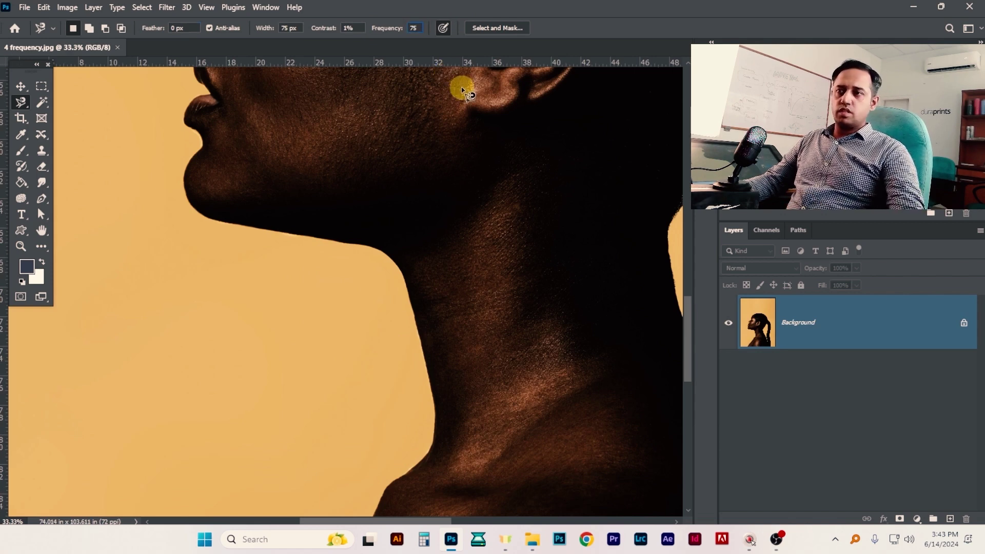
key("Tab")
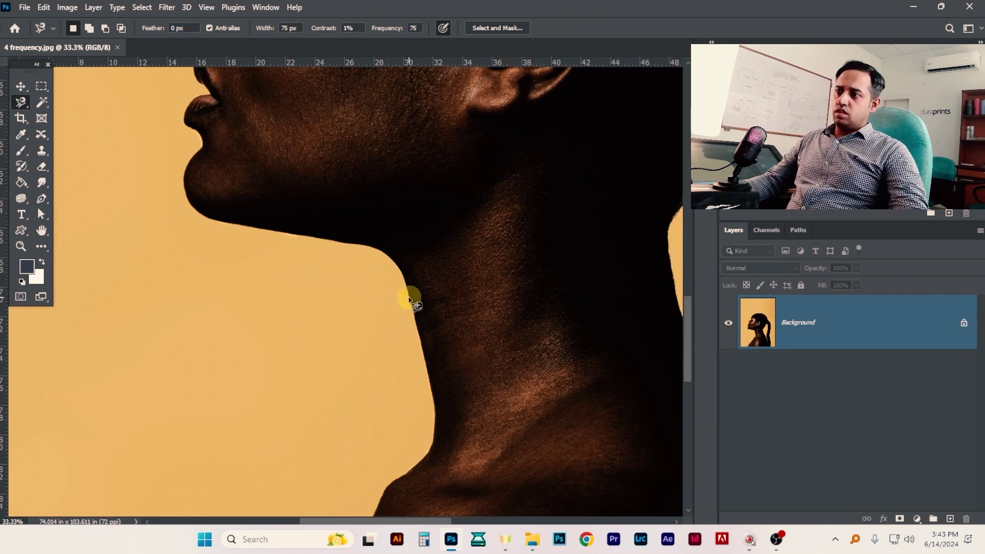
left_click(408, 297)
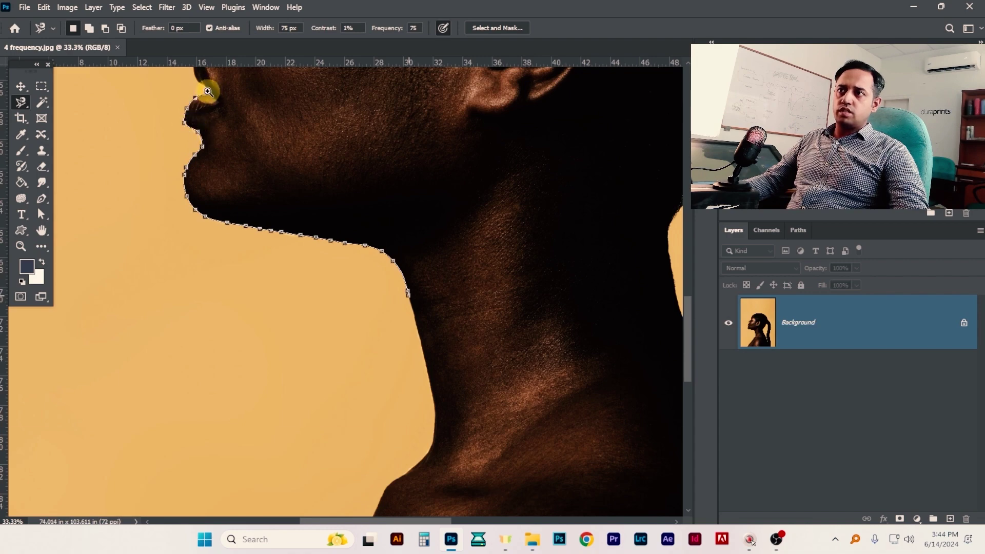
left_click(207, 91, "ctrl")
left_click(208, 91, "ctrl")
left_click(207, 91, "ctrl")
left_click_drag(207, 91, 240, 211)
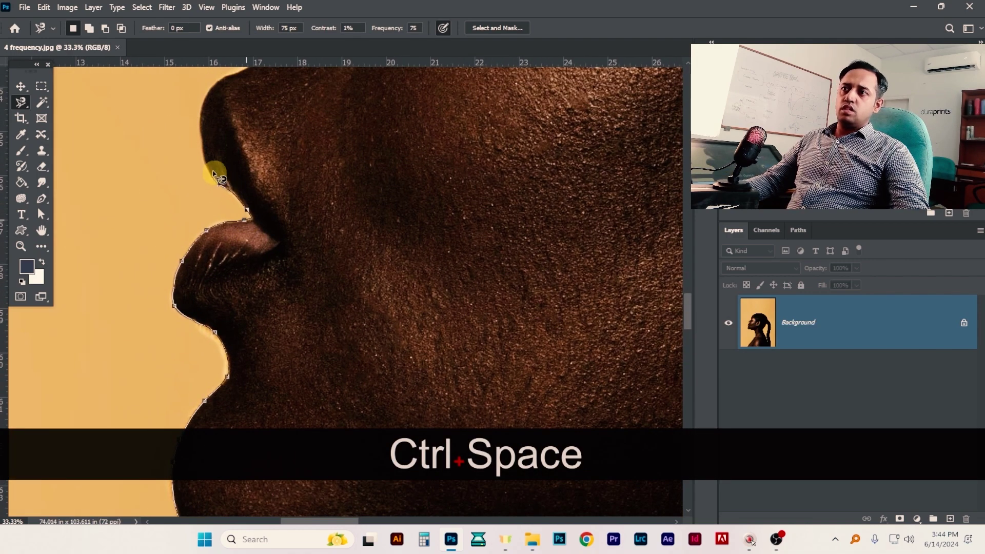
left_click(242, 102, "ctrl+alt")
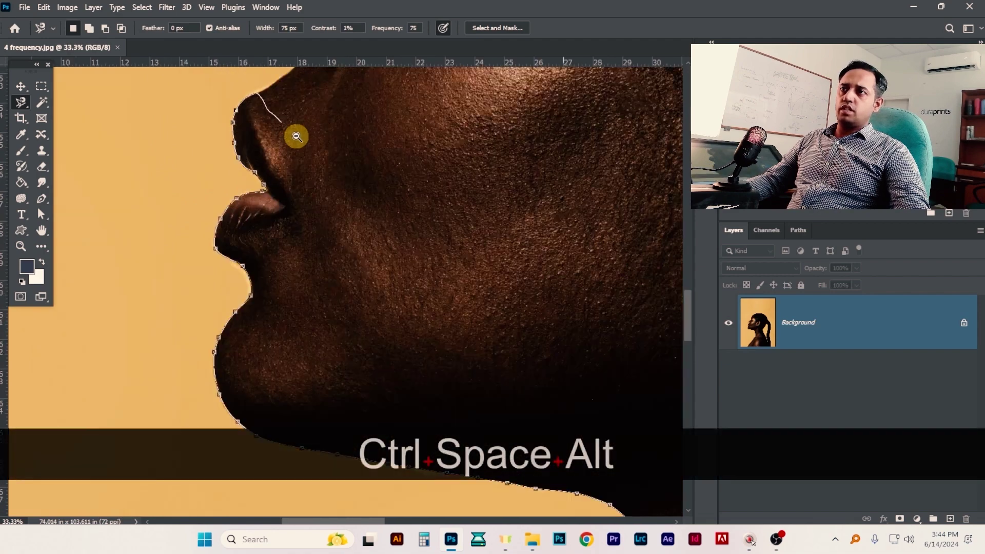
left_click(295, 137, "ctrl+alt")
double_click(375, 197)
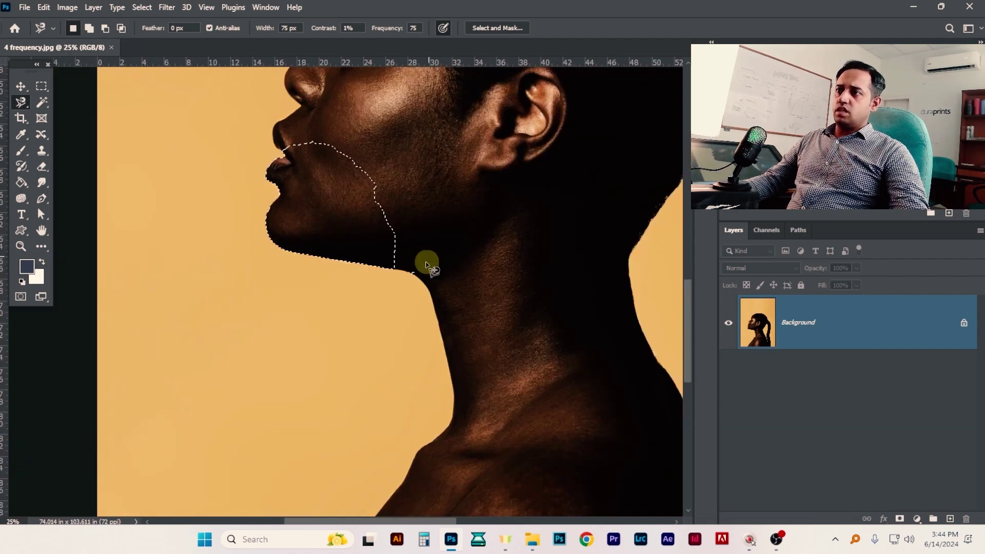
Examine the selection edge around the chin and lips up close, then deselect it
left_click_drag(363, 222, 416, 218)
left_click_drag(354, 315, 424, 315)
left_click_drag(216, 102, 420, 317)
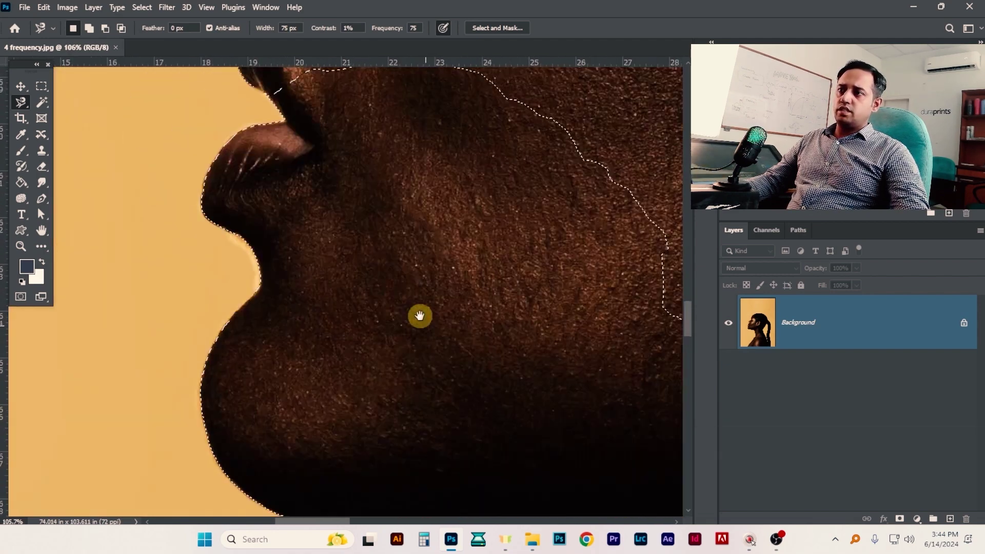
left_click_drag(341, 87, 407, 314)
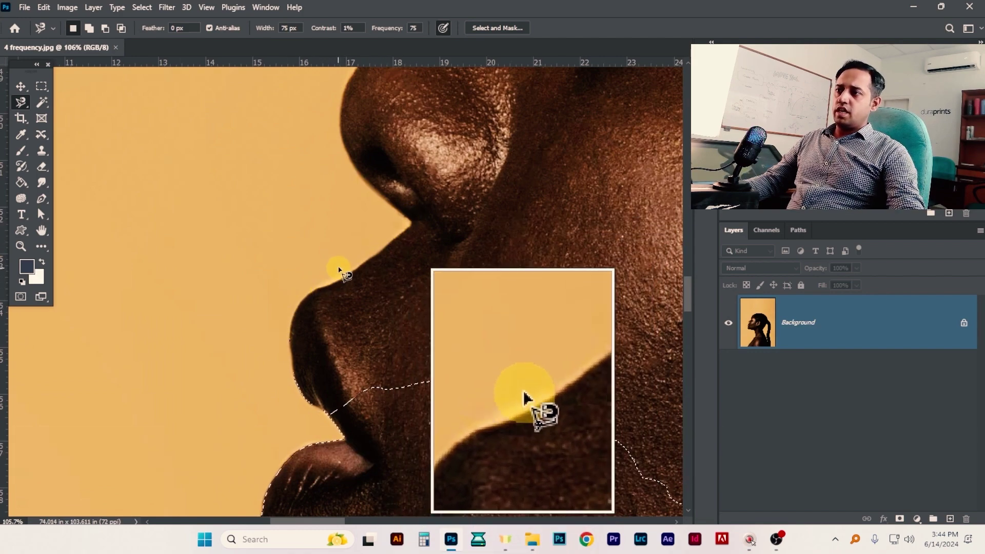
scroll(395, 226, "up", 3)
scroll(394, 212, "down", 10)
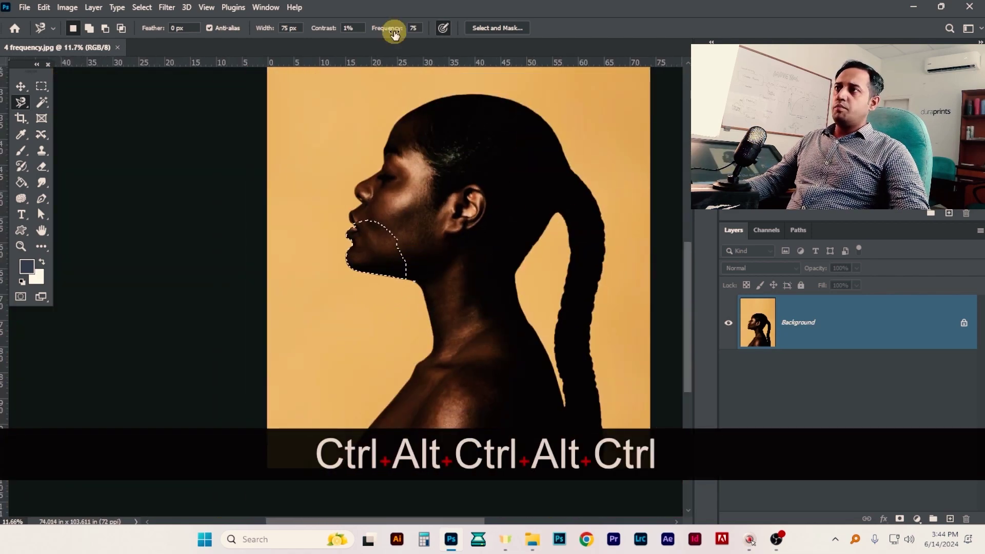
key("ctrl+d")
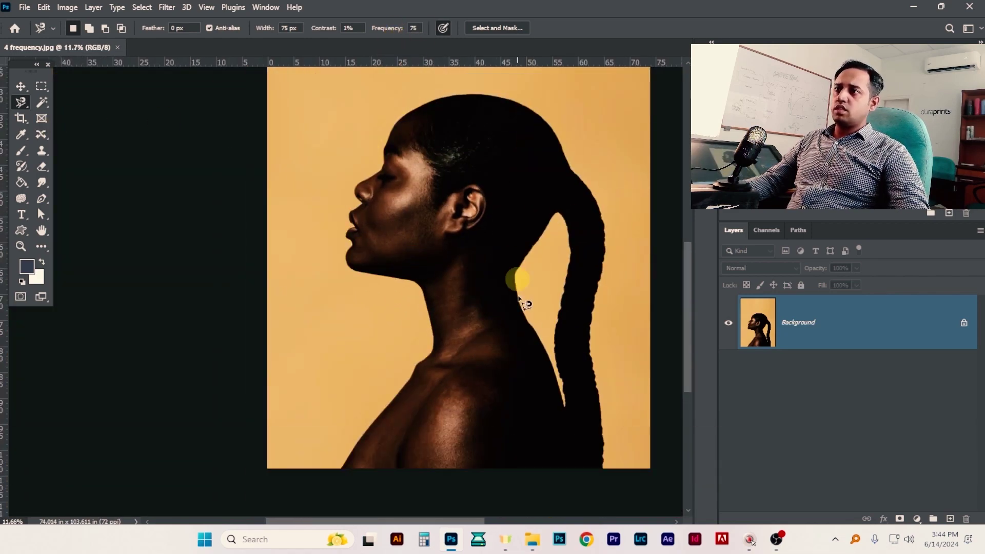
Trace the woman's whole silhouette at frequency 75, from the ponytail's lower end over the head, face, neck and shoulder, closing along the image's bottom edge
left_click(601, 468)
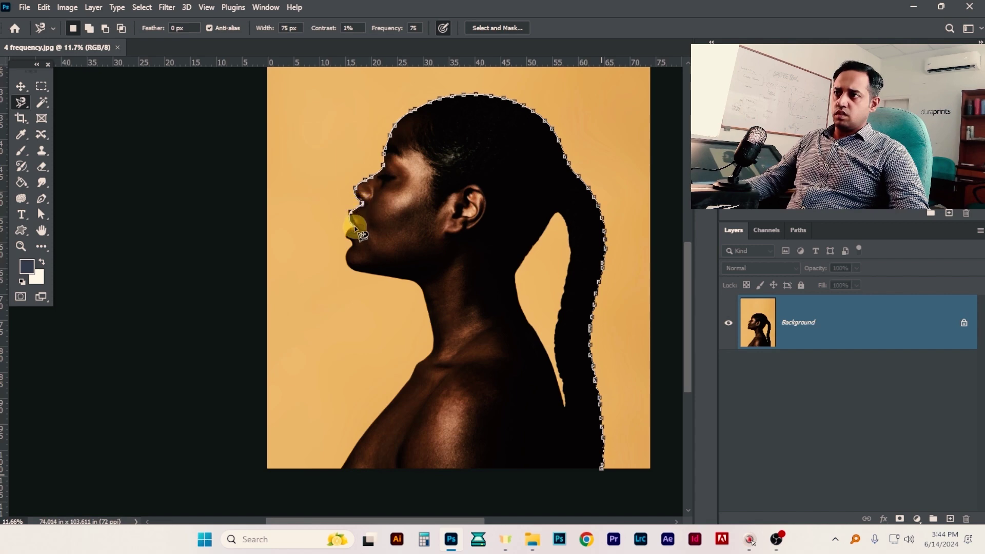
scroll(353, 246, "up", 1)
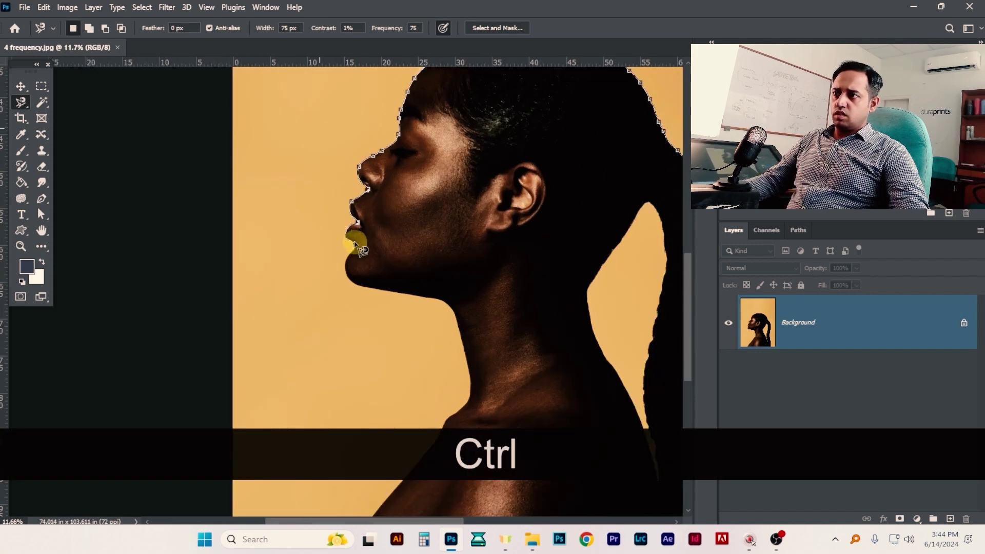
left_click_drag(354, 281, 435, 306)
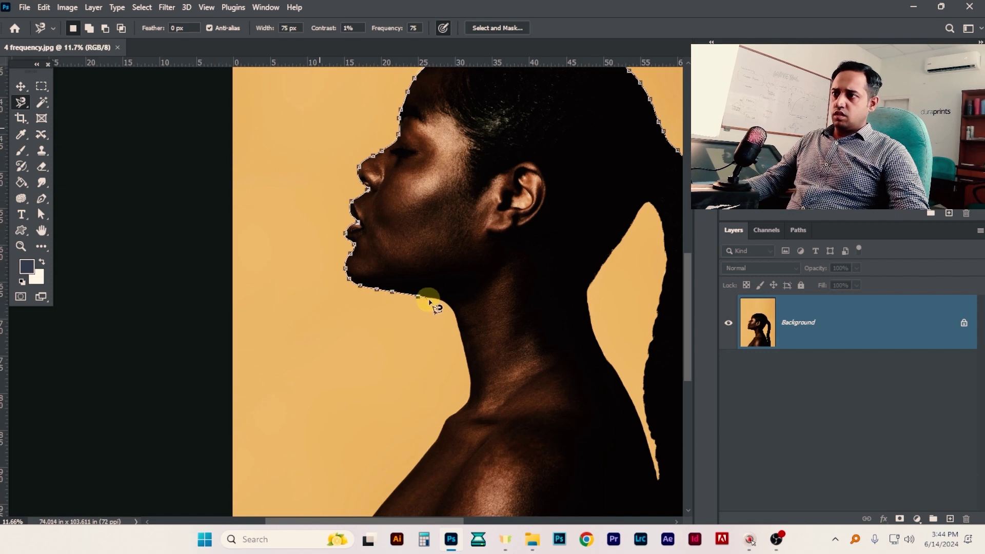
left_click_drag(465, 354, 475, 394)
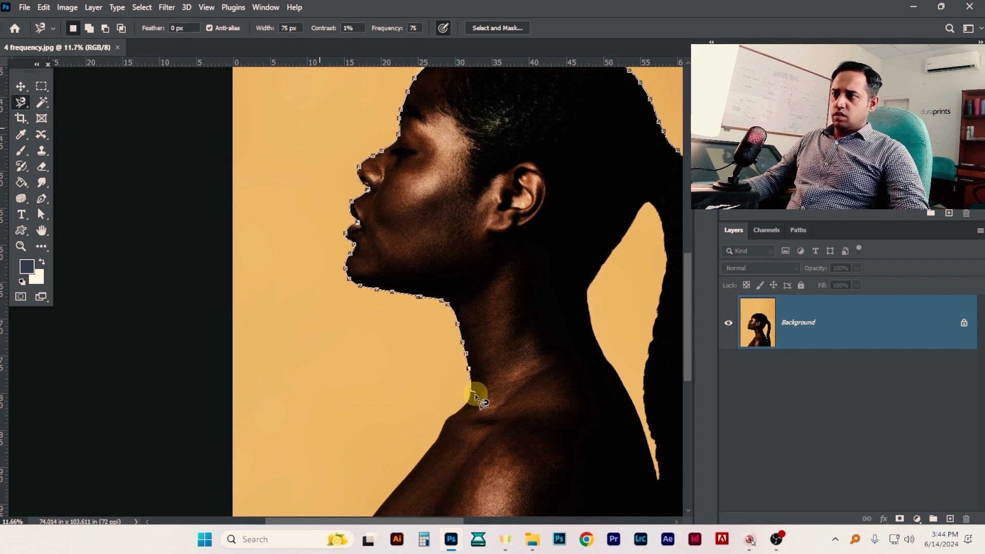
scroll(446, 378, "down", 3)
mouse_move(447, 434)
left_mouse_down()
mouse_move(455, 280)
mouse_move(431, 331)
left_mouse_up()
mouse_move(387, 372)
left_mouse_down()
mouse_move(353, 426)
mouse_move(360, 431)
mouse_move(233, 407)
mouse_move(606, 439)
mouse_move(636, 403)
left_mouse_up()
left_click(605, 393)
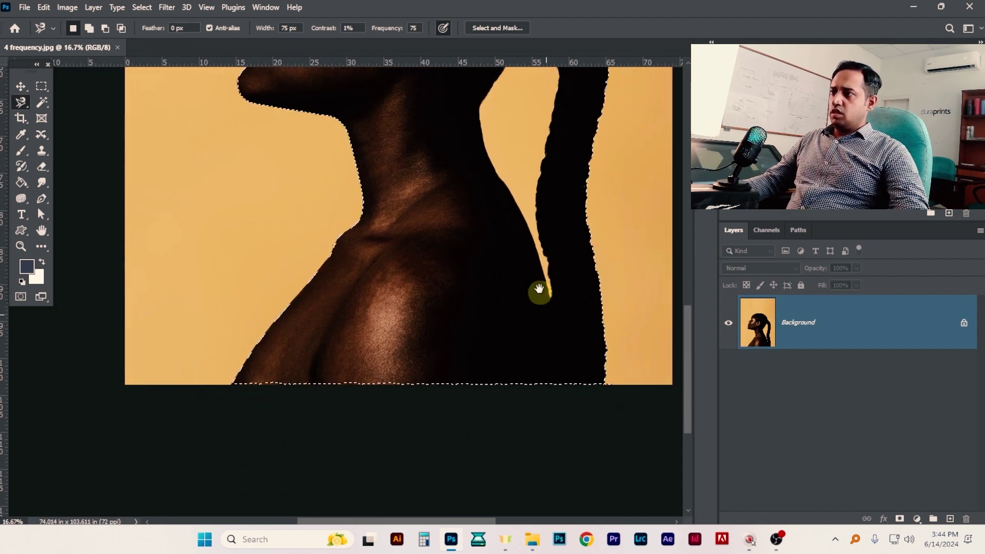
Copy the selected silhouette to a new layer and hide the Background layer
scroll(539, 288, "up", 4)
scroll(539, 398, "down", 4)
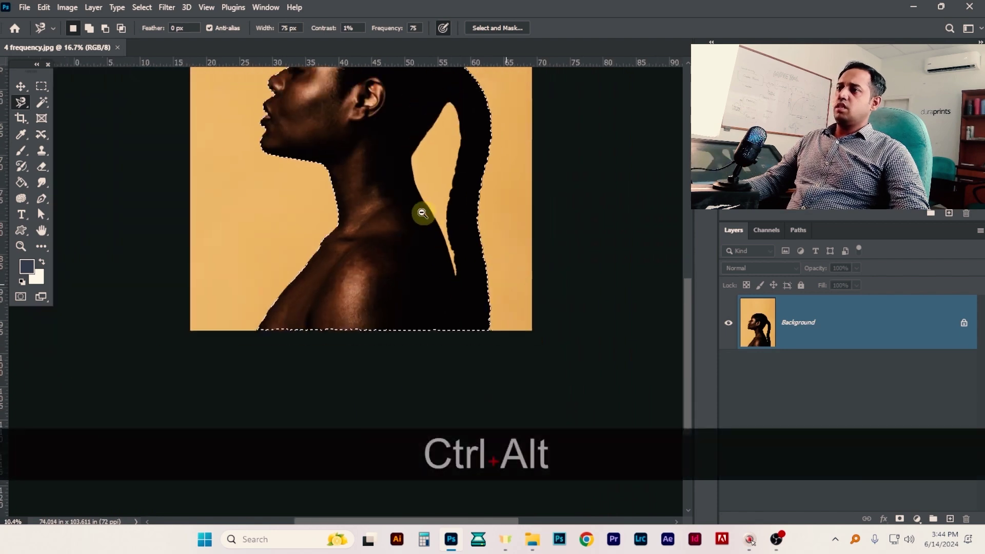
key("ctrl+j")
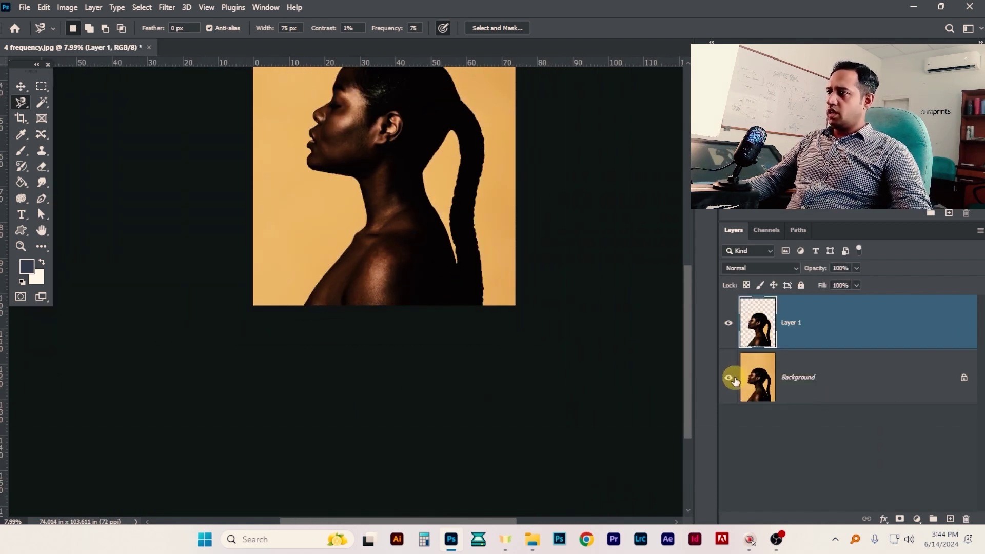
left_click(729, 378)
scroll(493, 243, "up", 4)
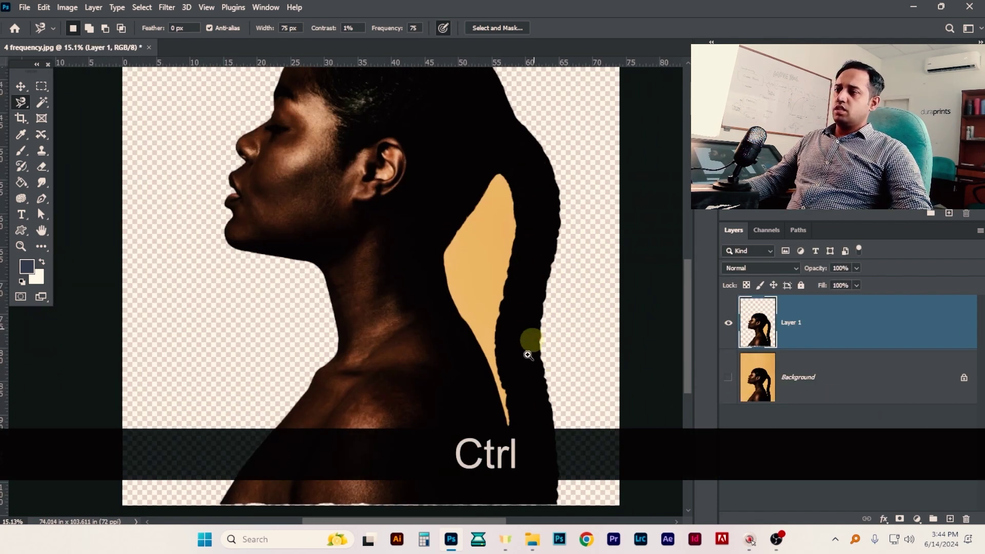
Outline the orange gap between the neck and ponytail with the Magnetic Lasso in subtract mode, delete its contents and deselect
left_click_drag(520, 312, 509, 245)
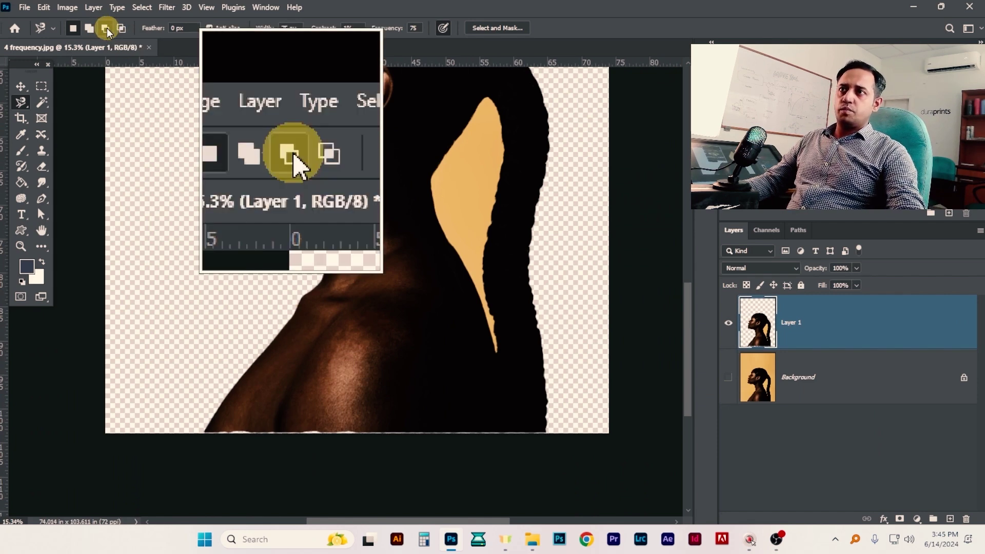
left_click(106, 28)
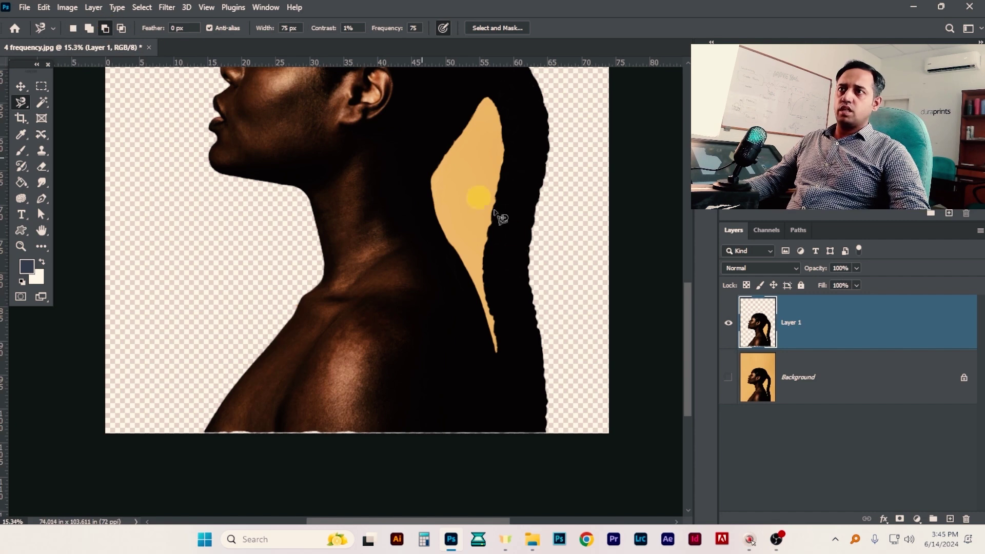
mouse_move(497, 334)
left_mouse_down()
mouse_move(488, 263)
mouse_move(499, 125)
mouse_move(486, 92)
mouse_move(437, 174)
mouse_move(433, 213)
mouse_move(495, 353)
left_mouse_up()
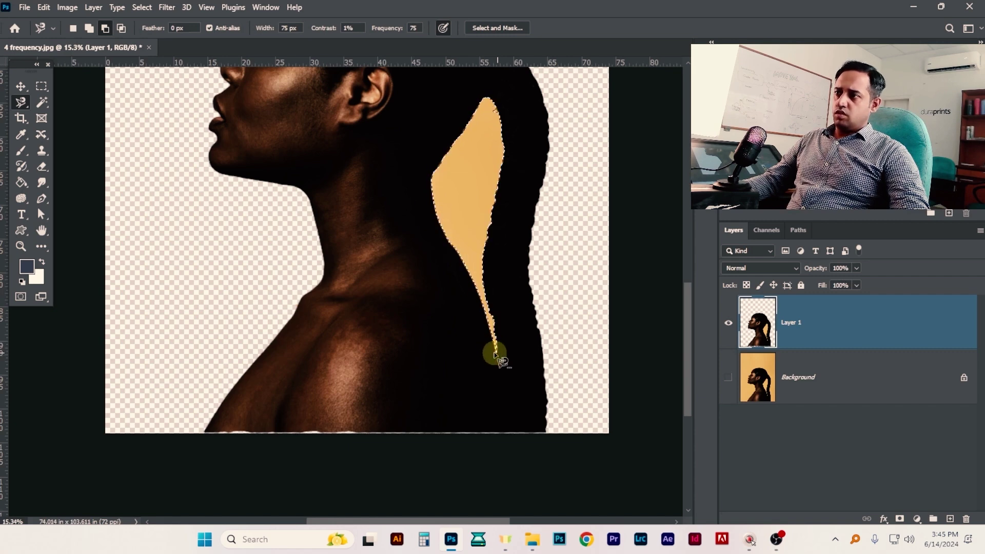
key("Delete")
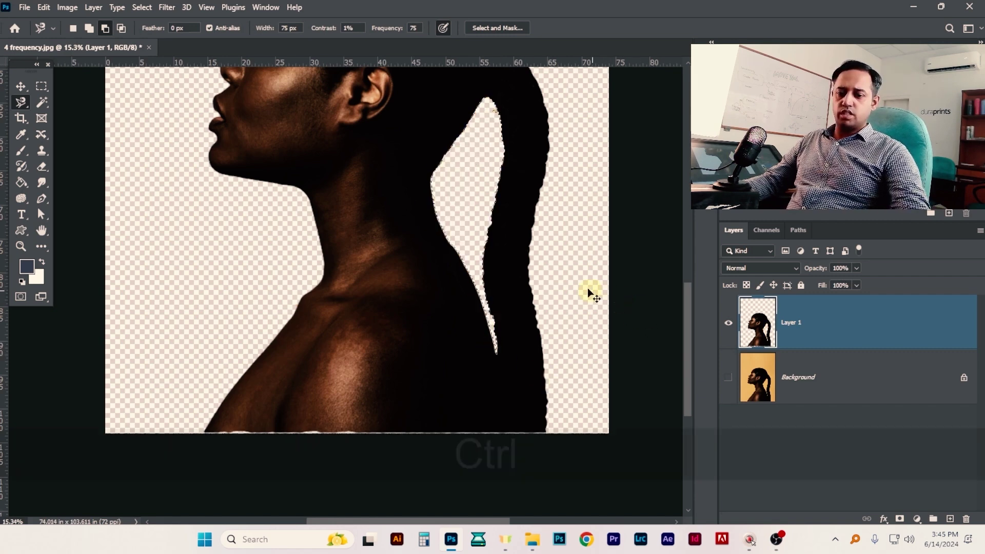
key("ctrl+d")
Return the Magnetic Lasso to New Selection mode
left_click(495, 246, "alt")
left_click(73, 28)
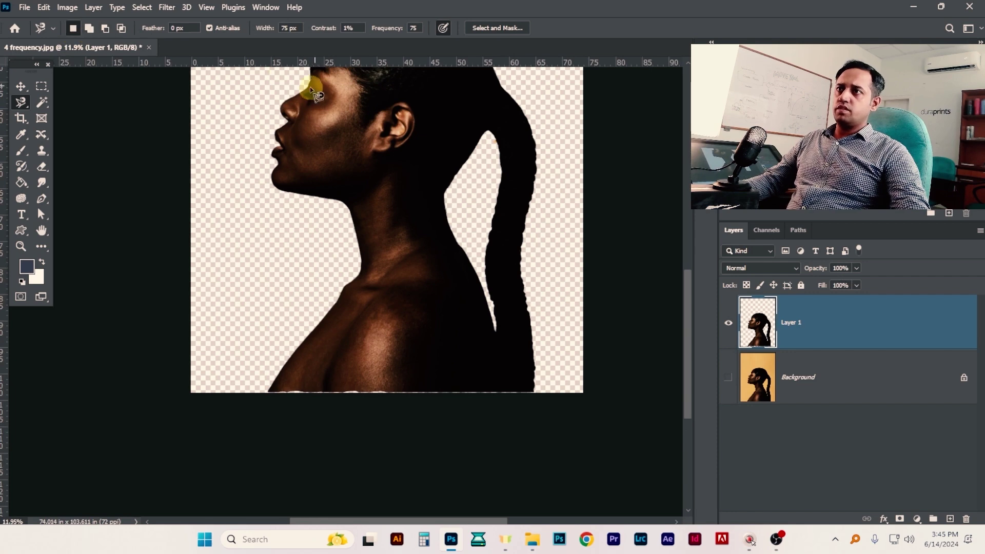
left_click_drag(393, 155, 378, 220)
left_click(474, 246, "ctrl+alt")
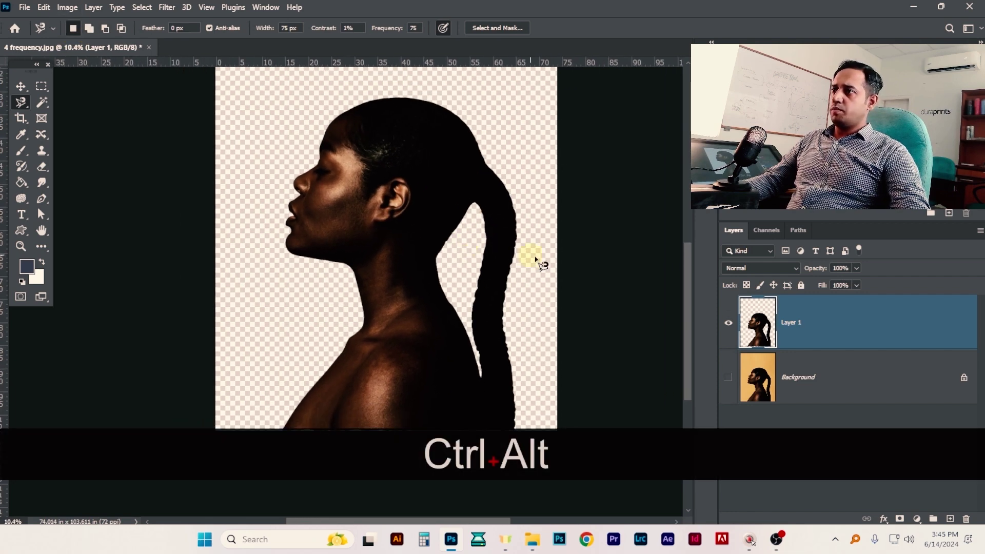
Show the Background layer again and fill it with dark blue #0b0b95 as the foreground colour
left_click(799, 379)
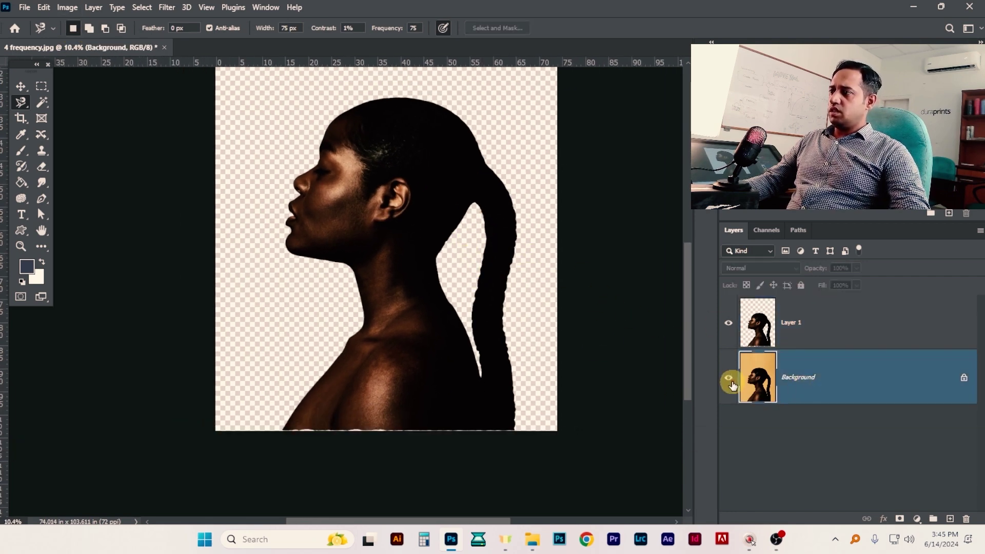
left_click(728, 378)
left_click(26, 266)
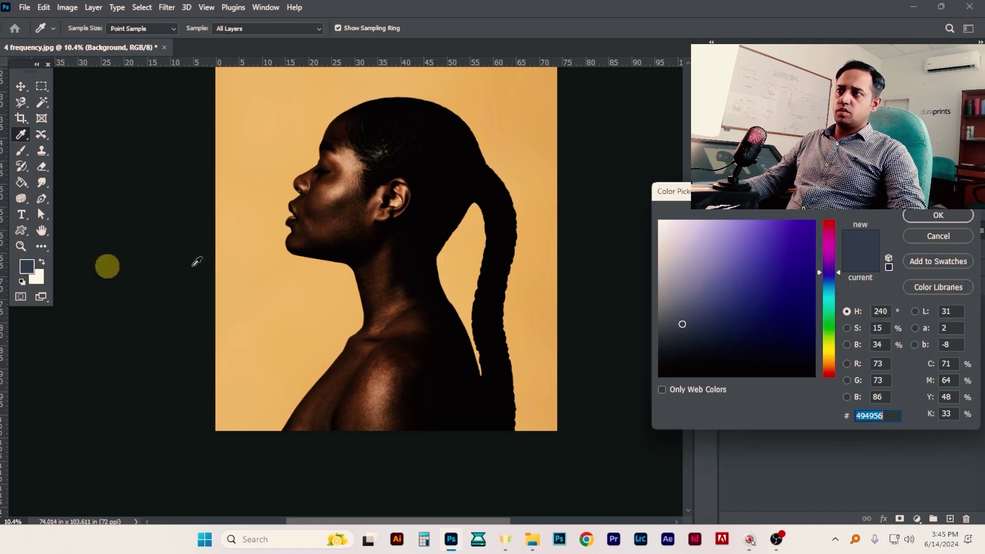
left_click_drag(790, 191, 605, 247)
left_click(624, 342)
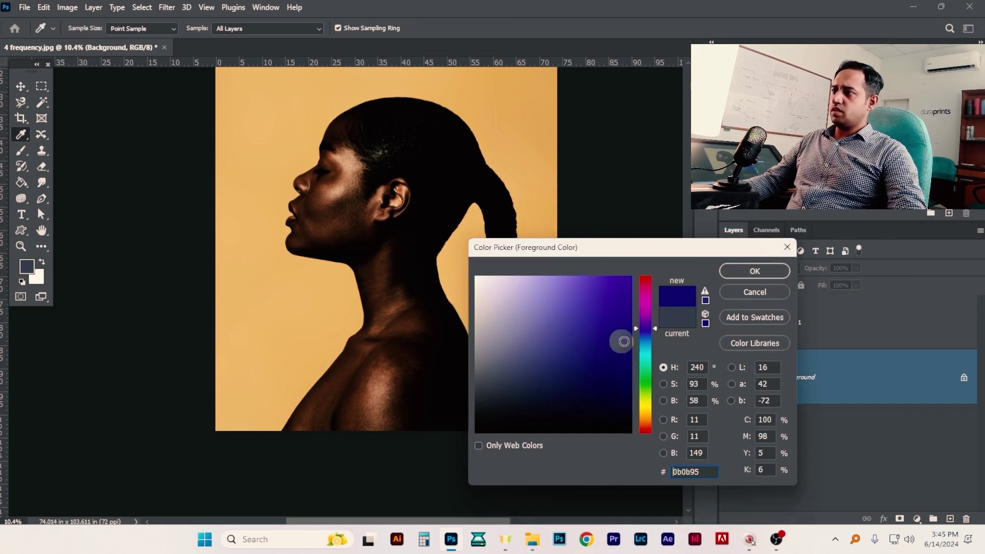
left_click(741, 276)
key("l")
key("alt+BackSpace")
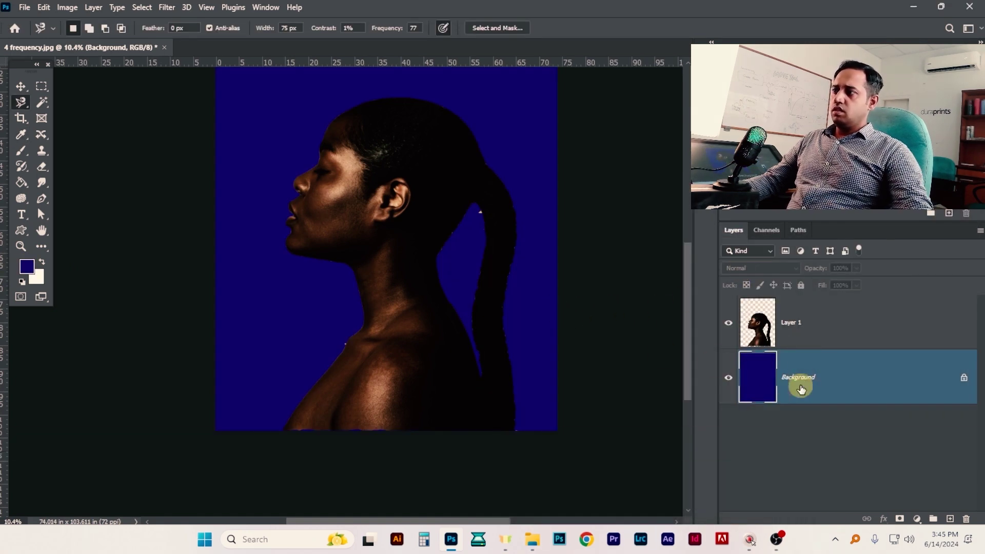
Make Layer 1 active and ready the standard Lasso tool at the orange remnant near the top of the ponytail gap
key("ctrl+space")
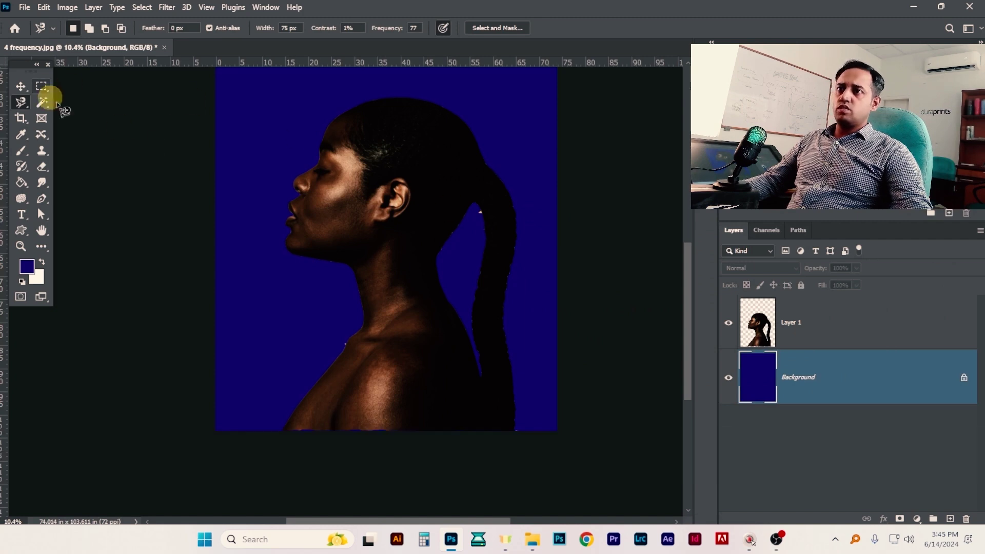
left_click(827, 321)
right_click(25, 103)
left_click(73, 106)
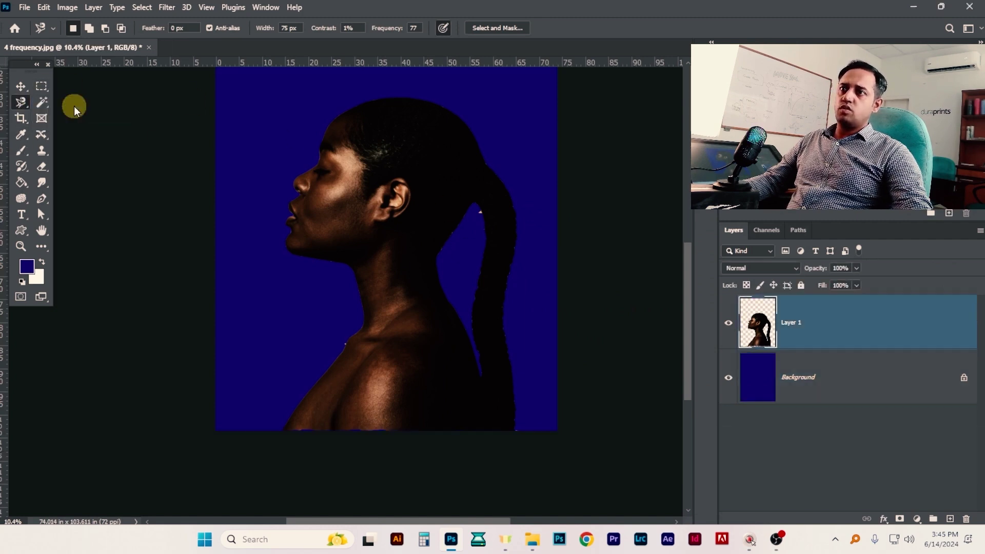
key("ctrl+space")
left_click_drag(526, 226, 596, 215)
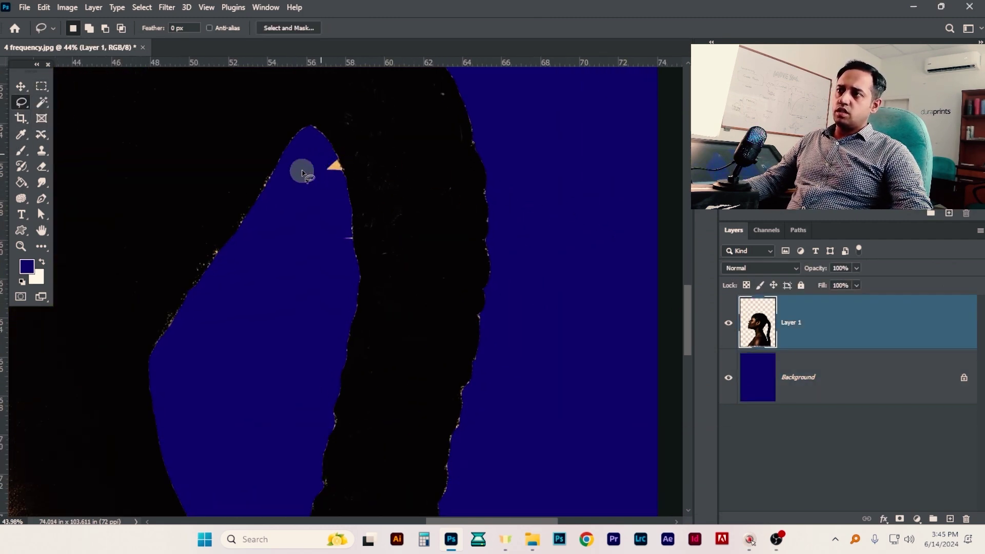